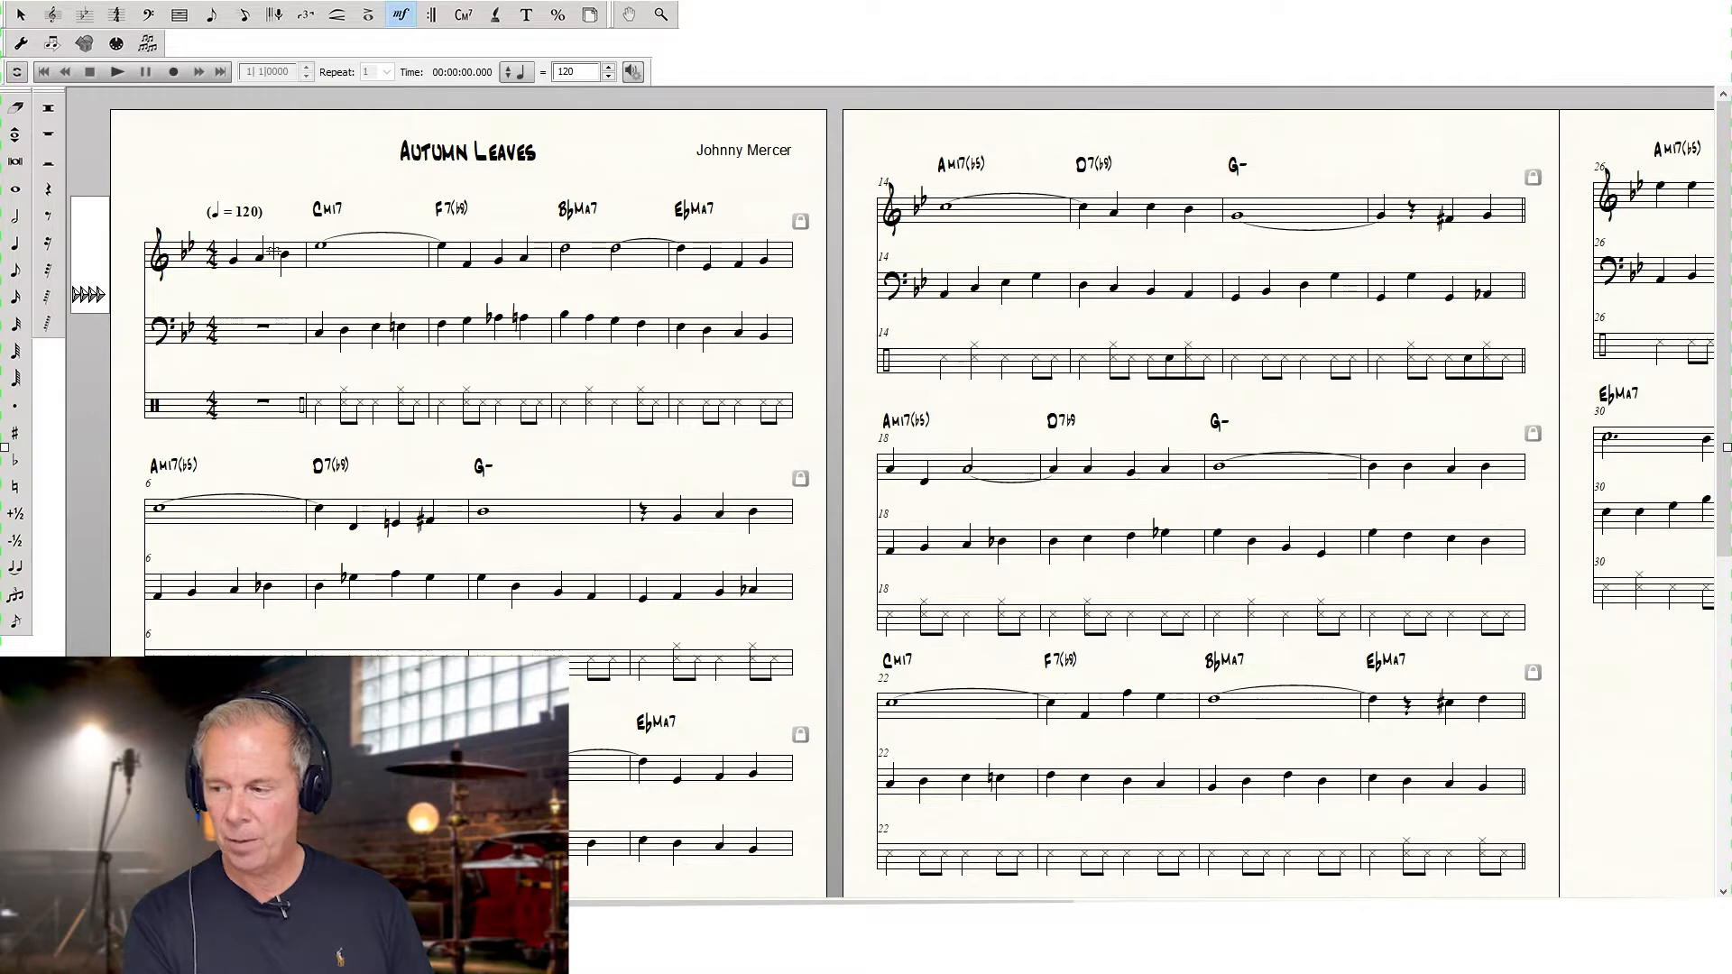
{"action": "key", "text": "space"}
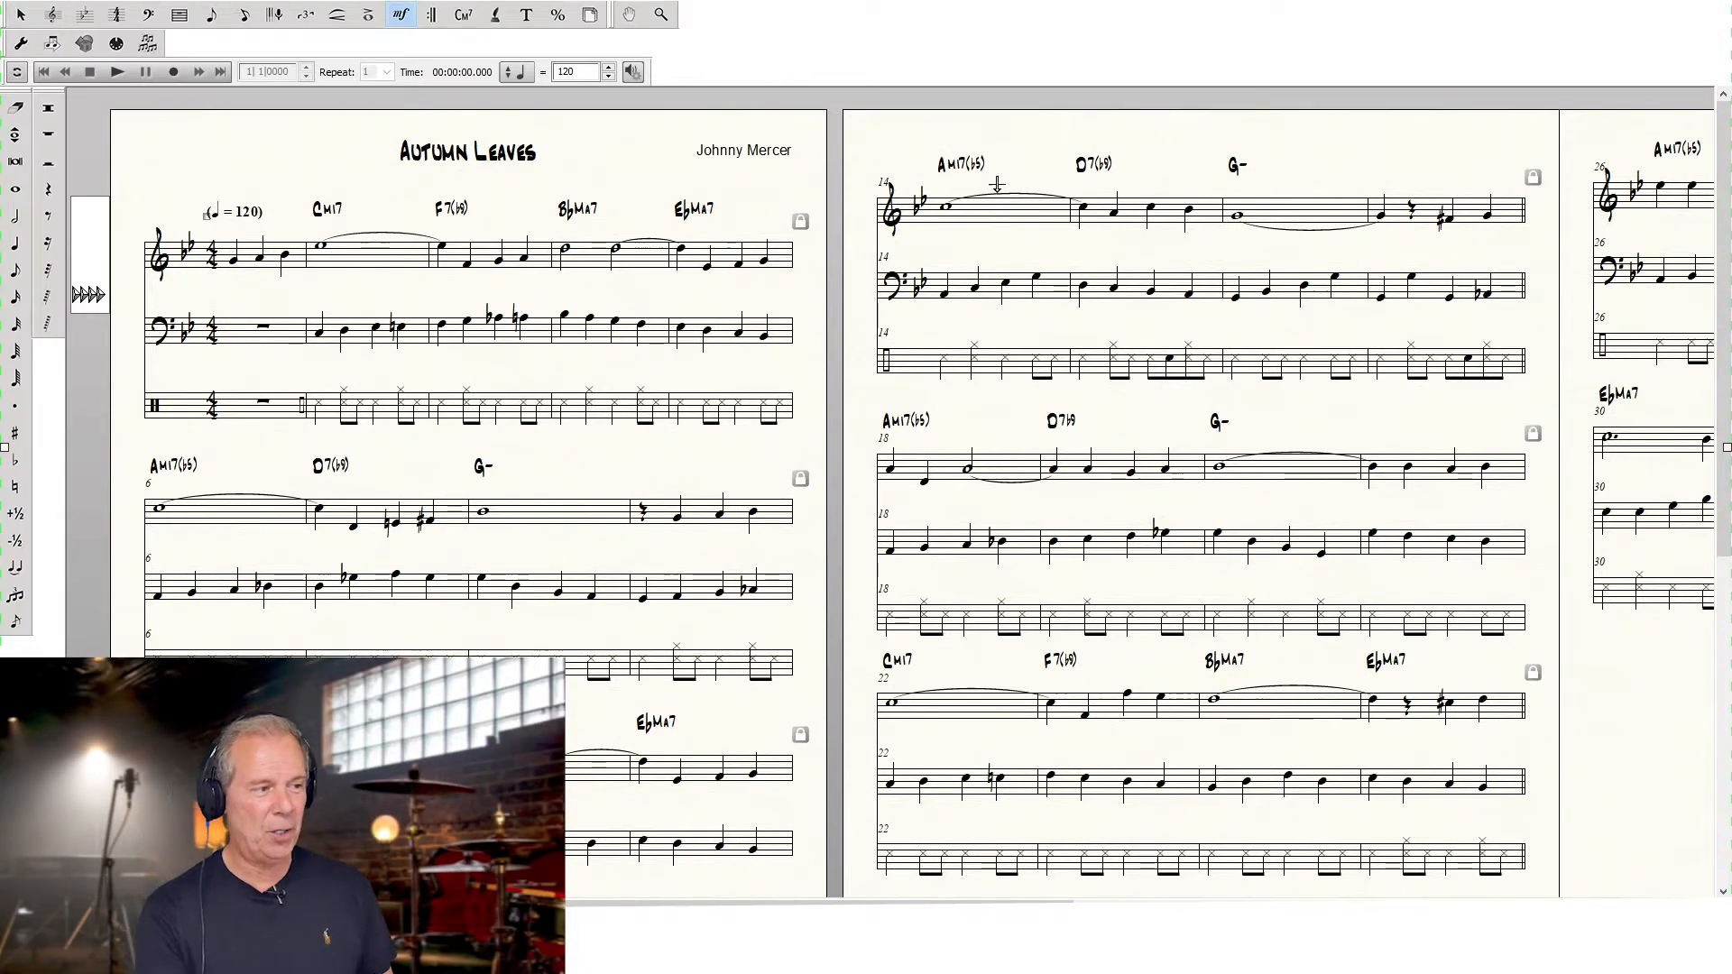
{"action": "left_click", "coordinate": [350, 5]}
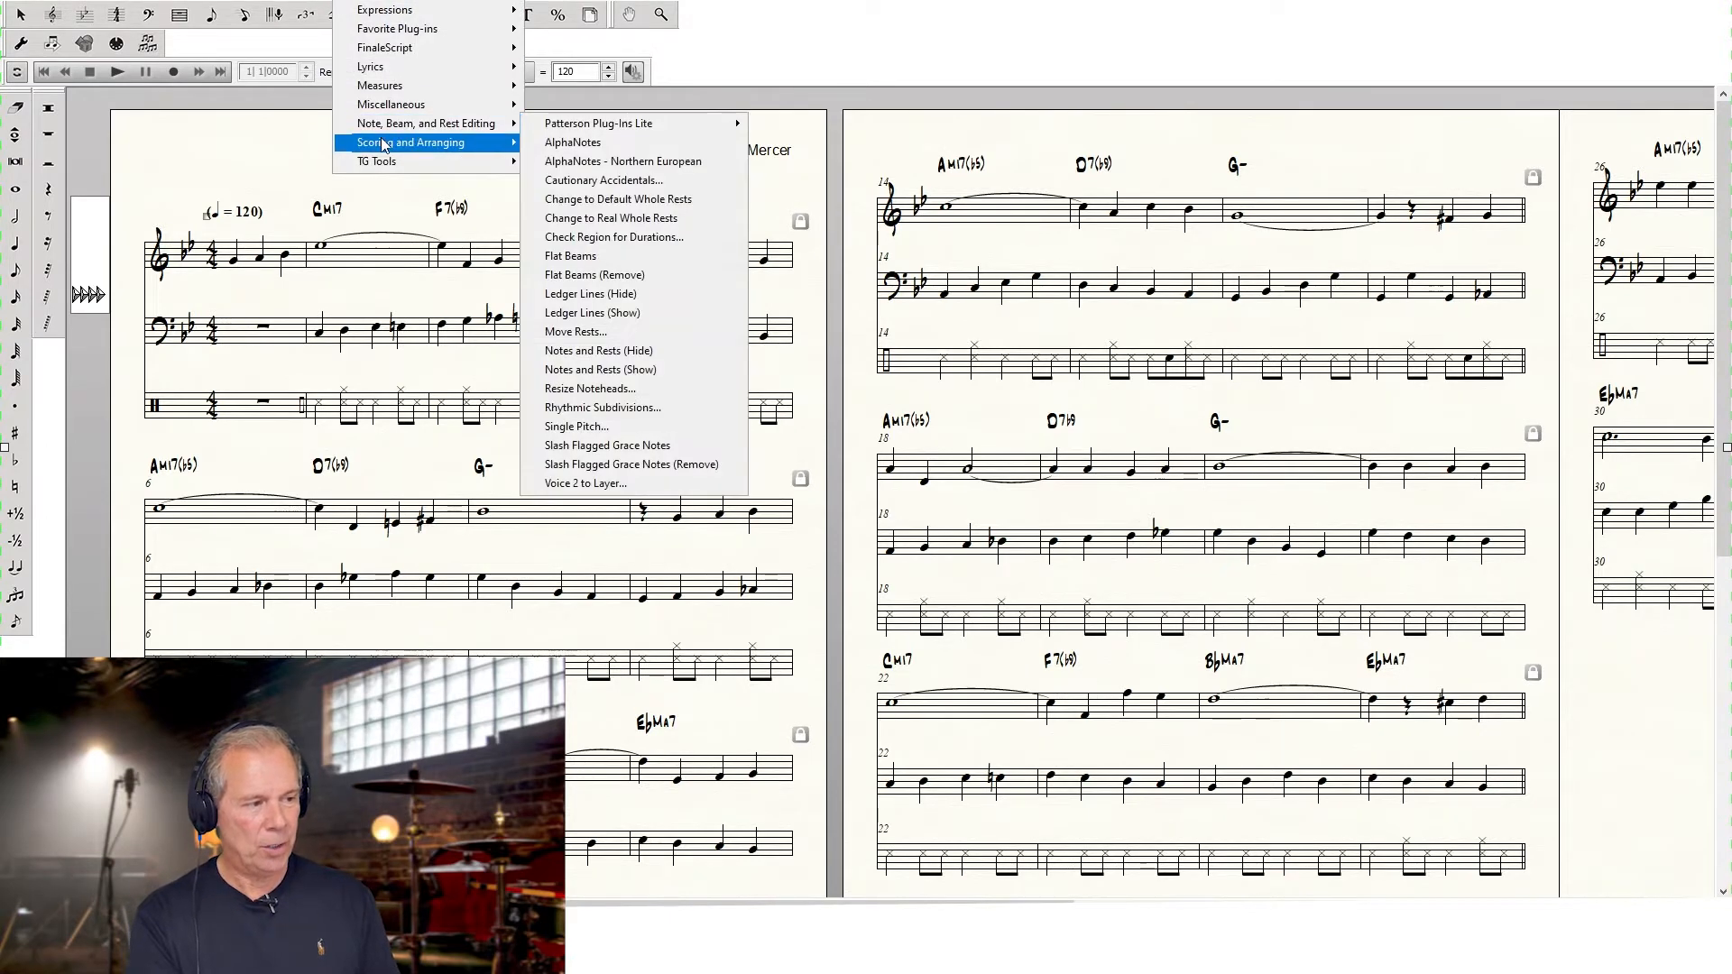
{"action": "mouse_move", "coordinate": [397, 142]}
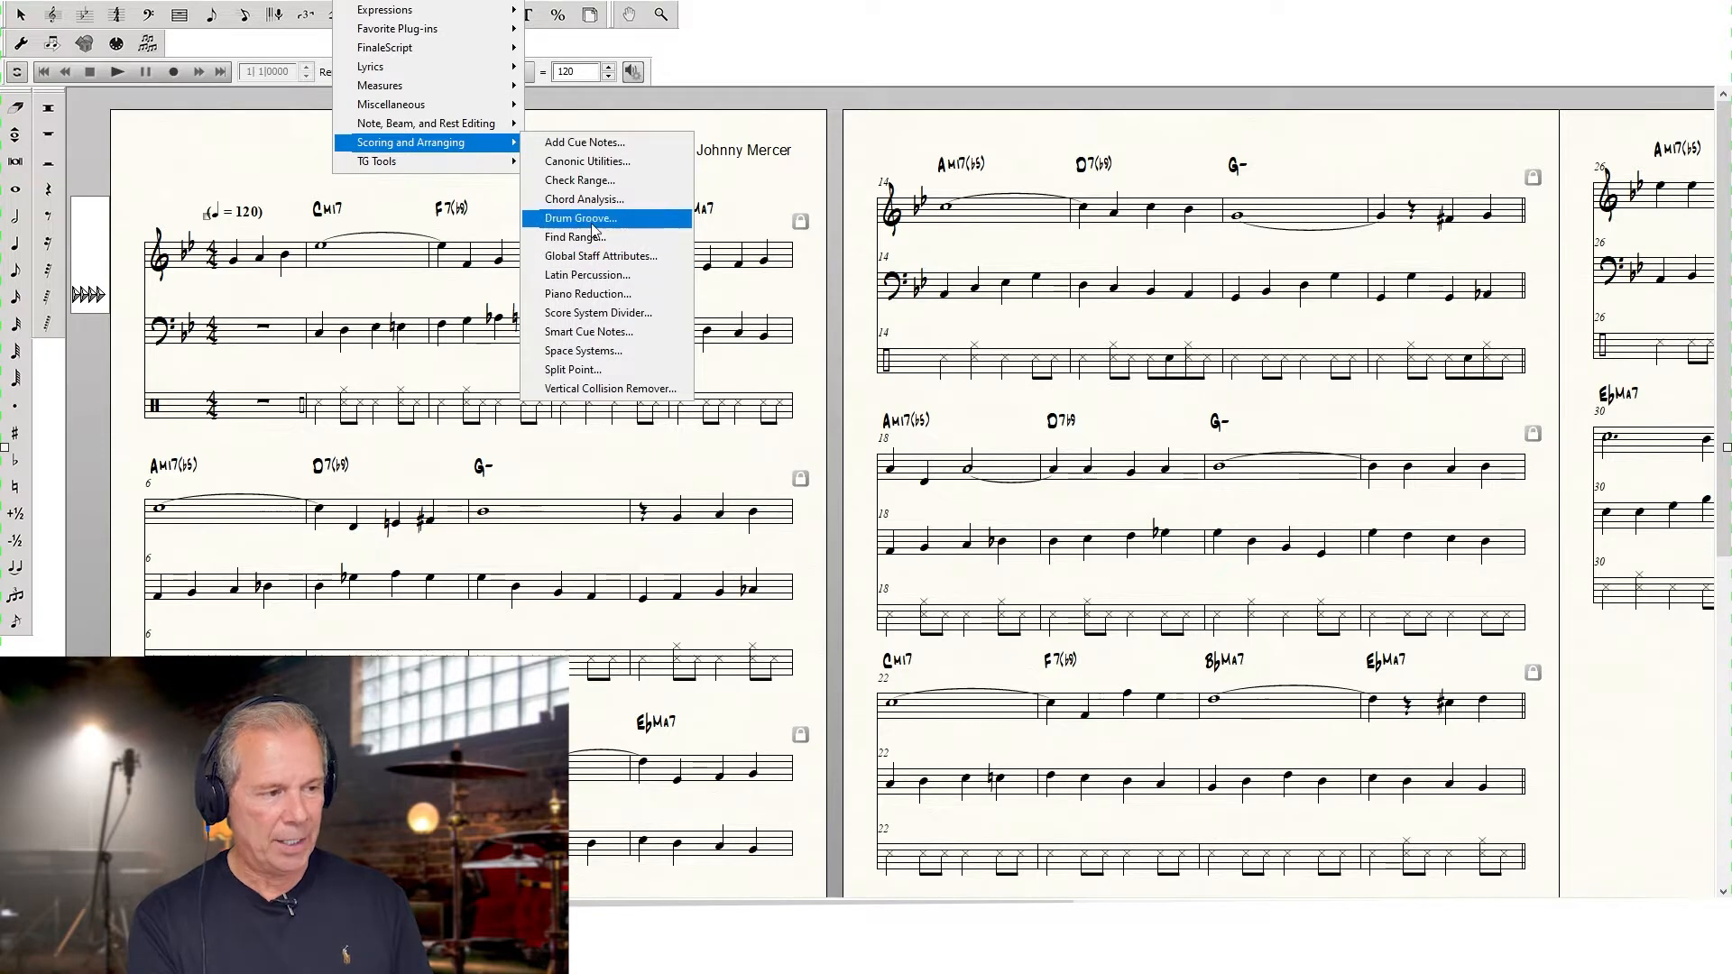
{"action": "left_click", "coordinate": [929, 62]}
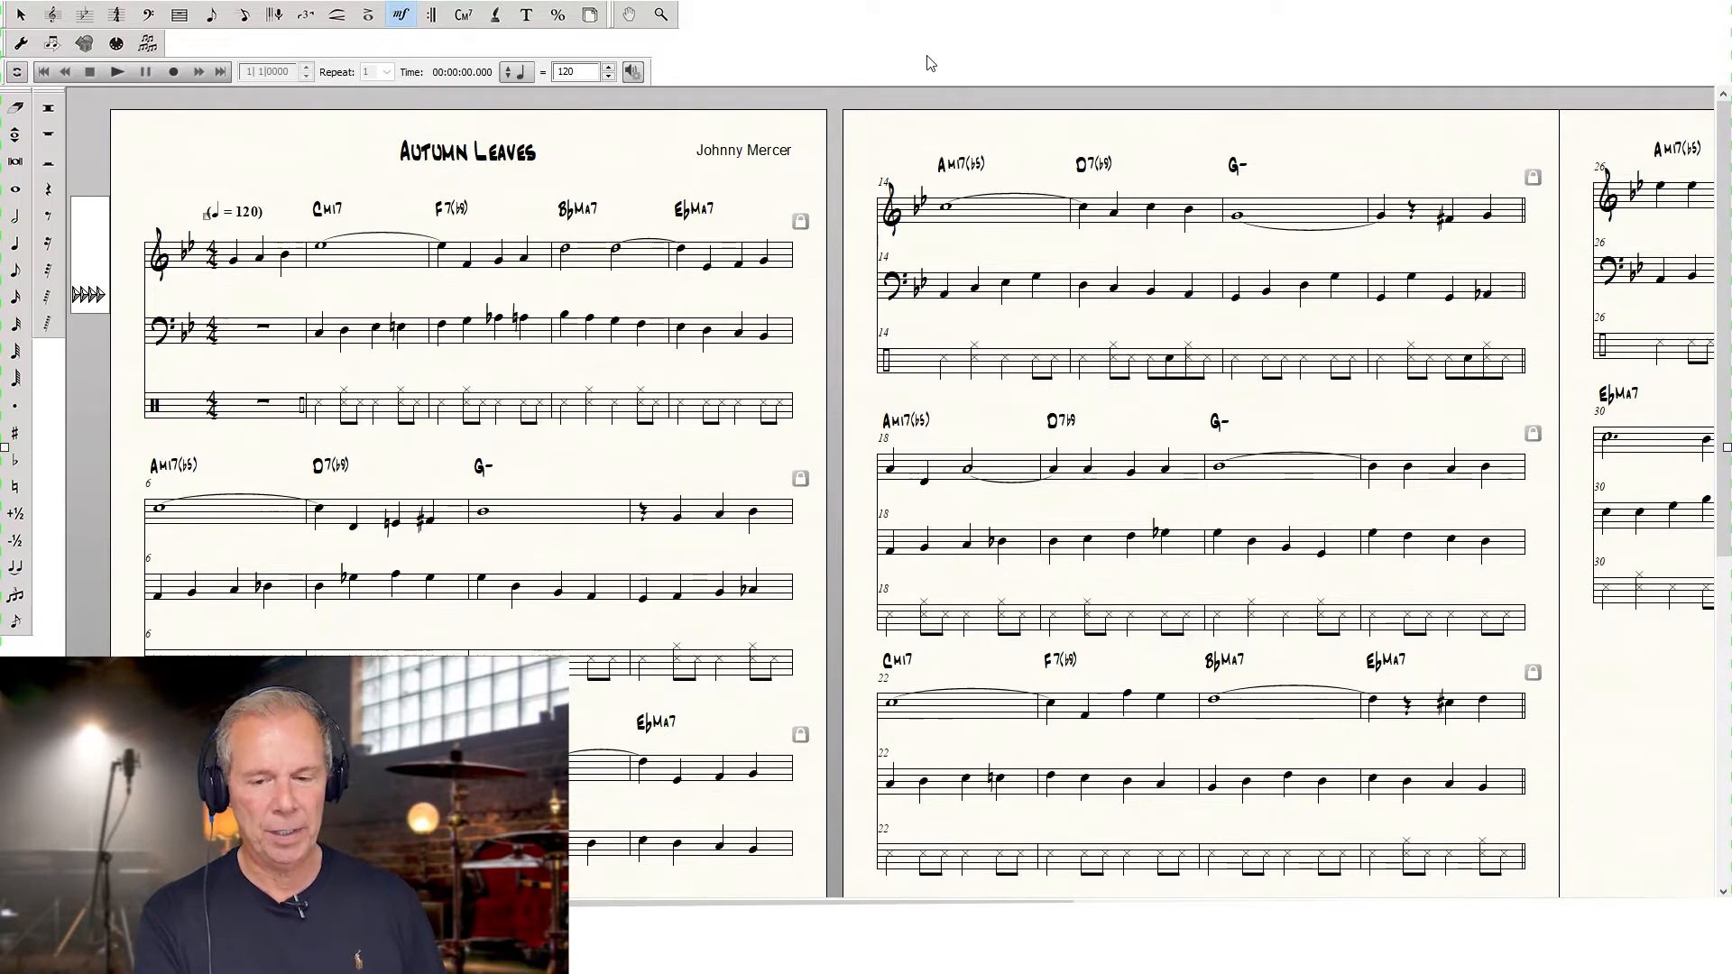
{"action": "left_click", "coordinate": [44, 4]}
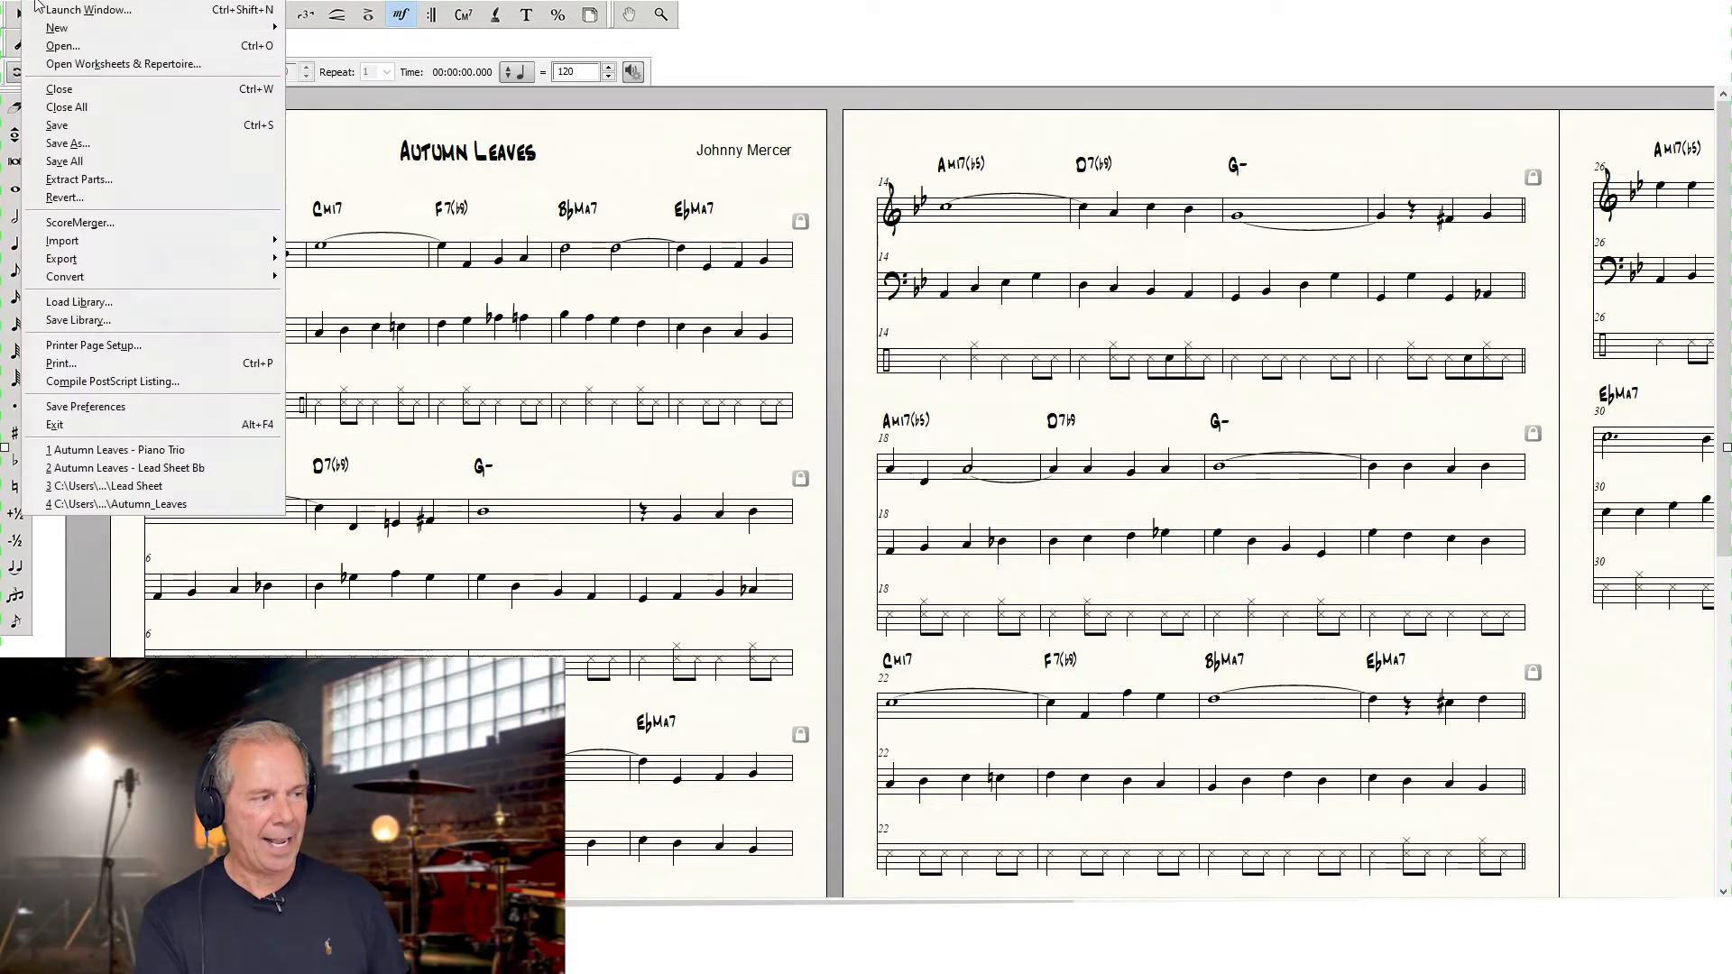
{"action": "mouse_move", "coordinate": [76, 259]}
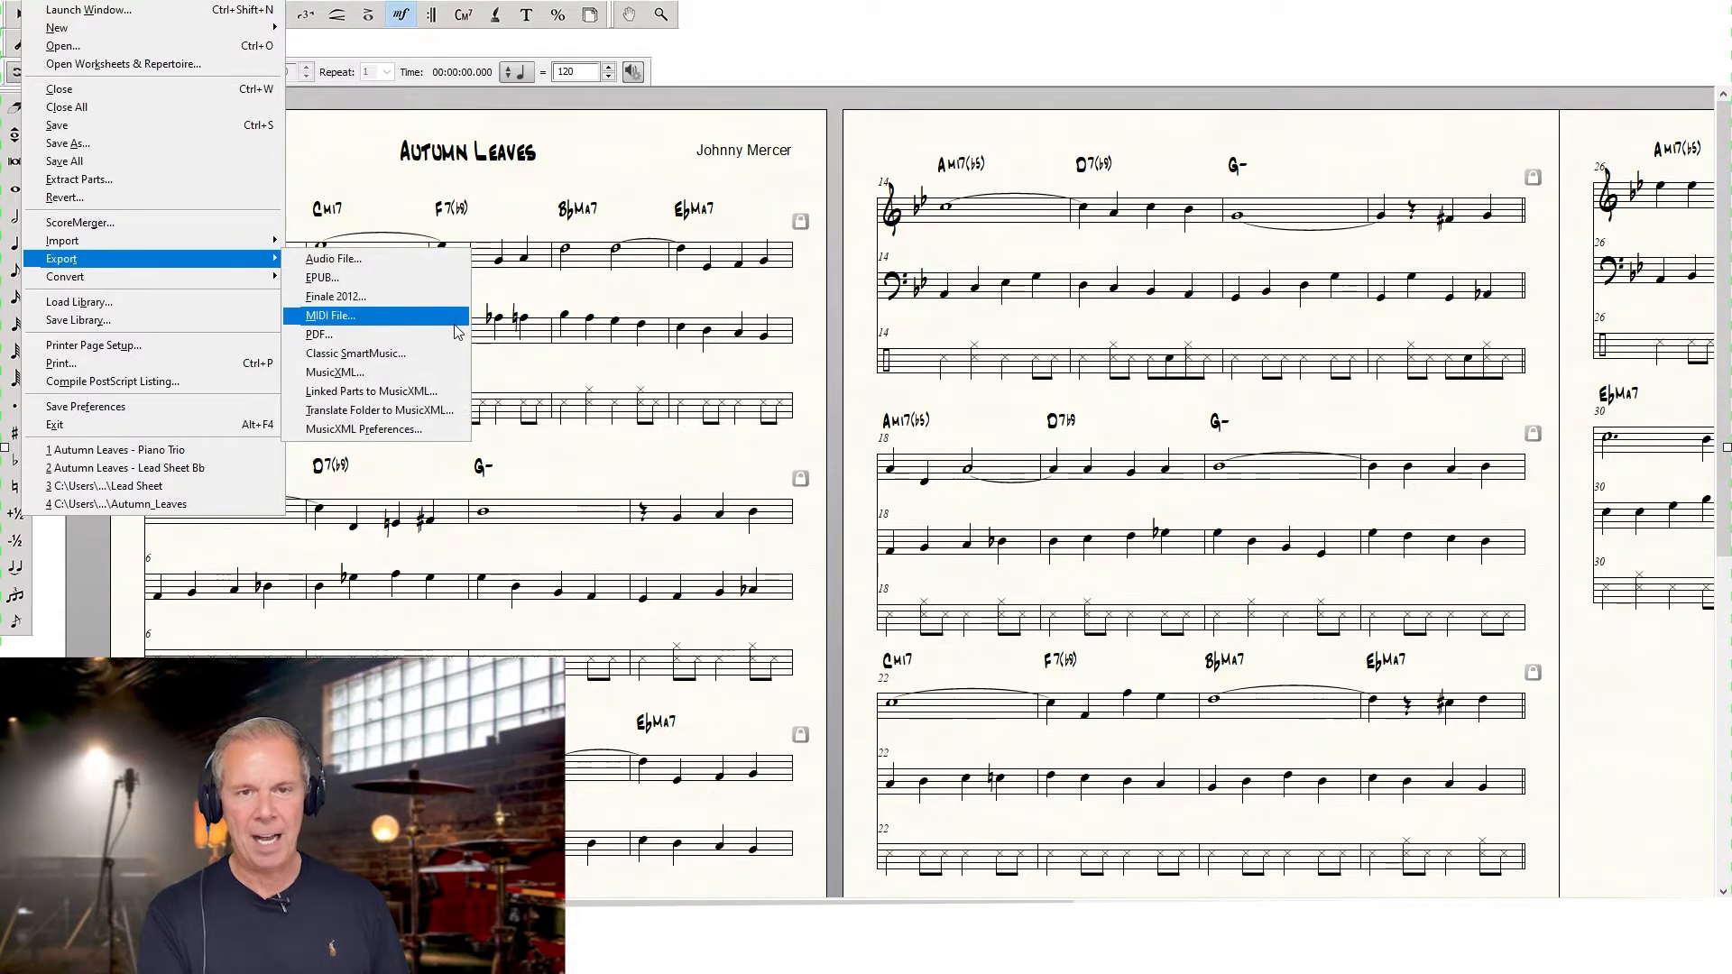
{"action": "left_click", "coordinate": [1148, 41]}
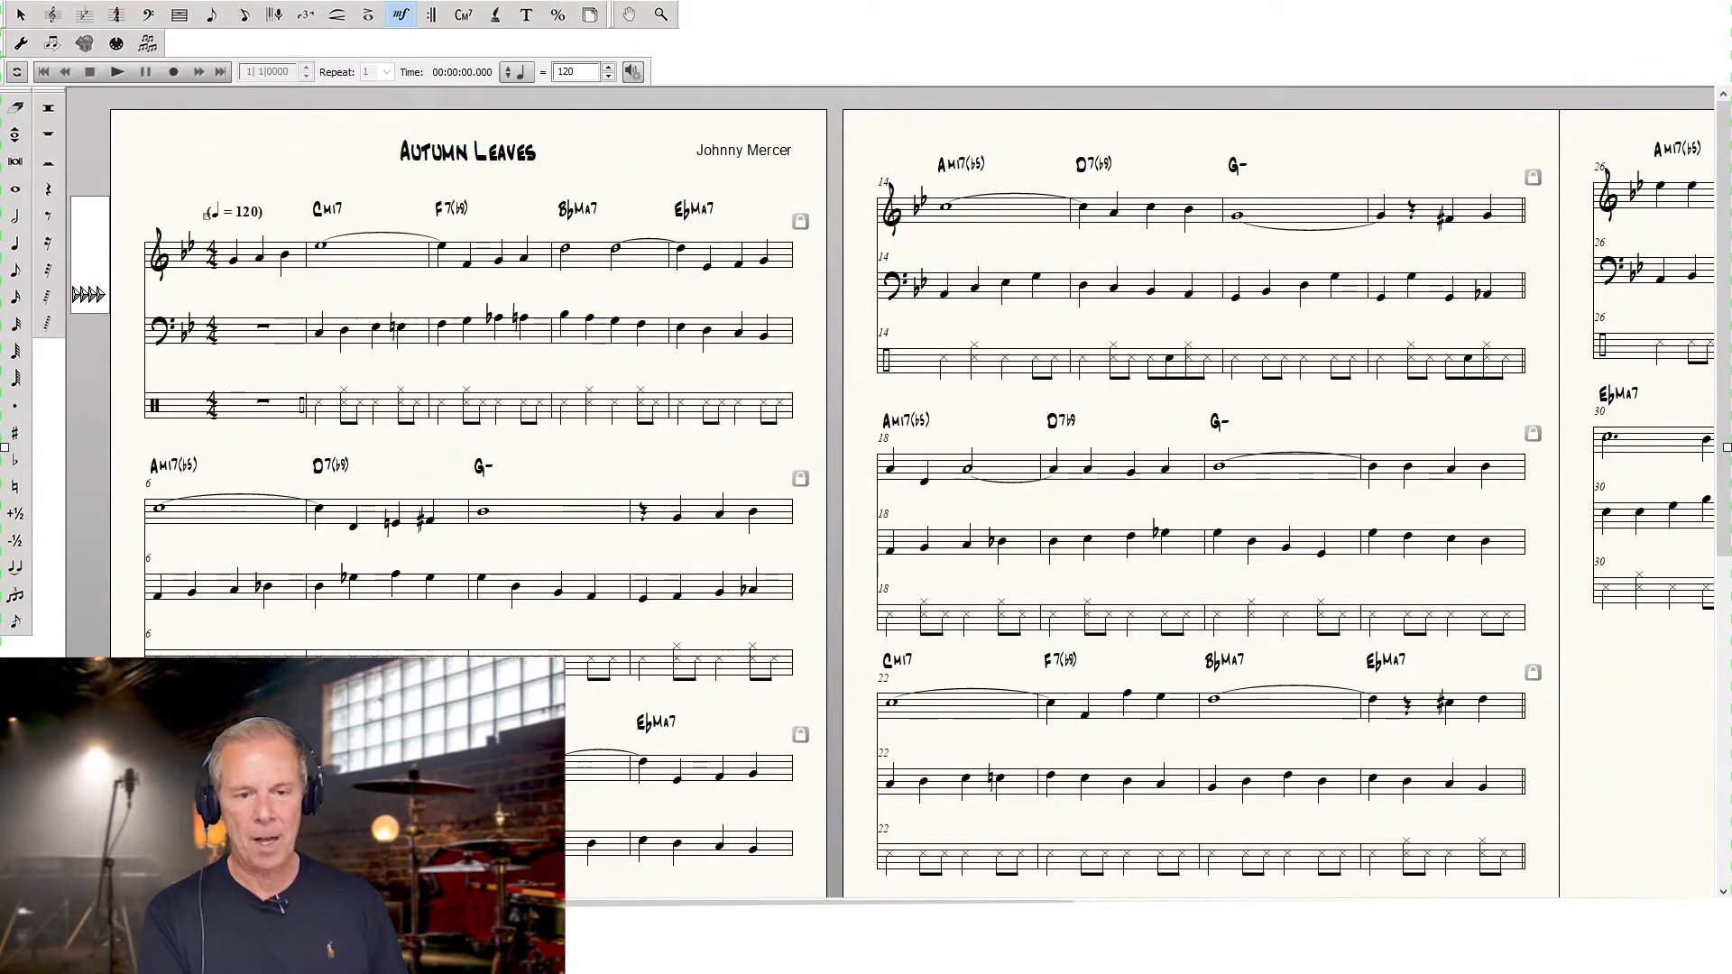
- Close the Autumn Leaves - Piano Trio score without saving its changes and switch to REAPER
{"action": "left_click", "coordinate": [1717, 3]}
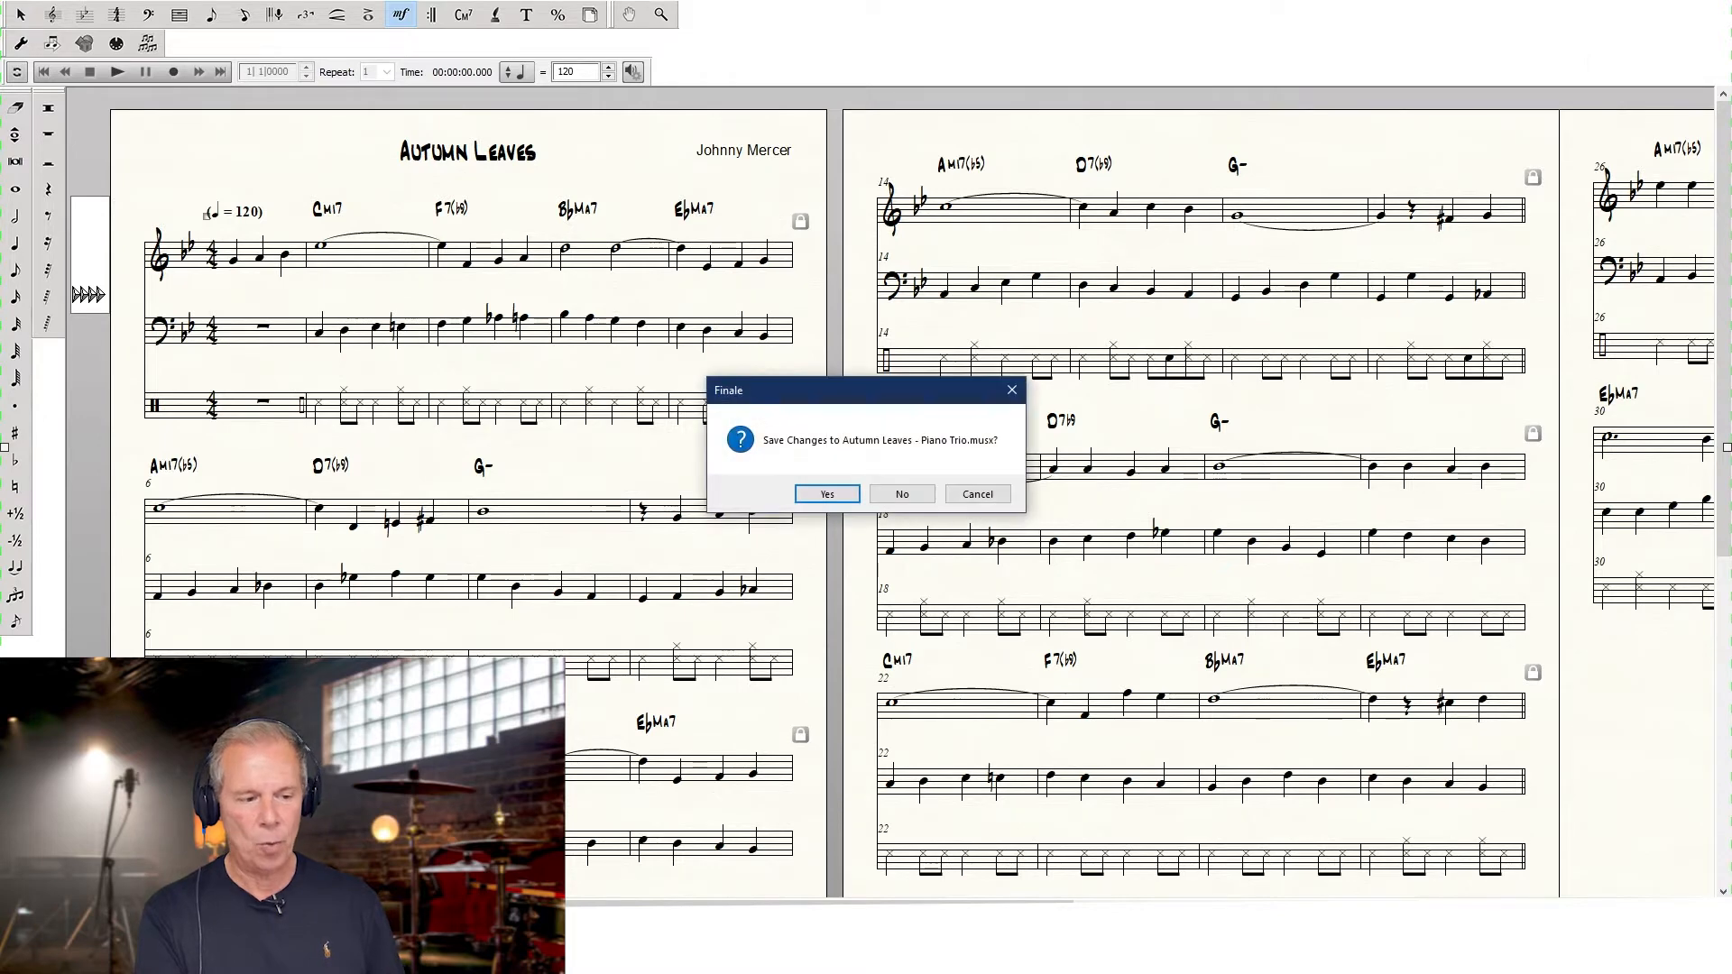
{"action": "left_click", "coordinate": [902, 495]}
{"action": "key", "text": "super"}
{"action": "type", "text": "reap"}
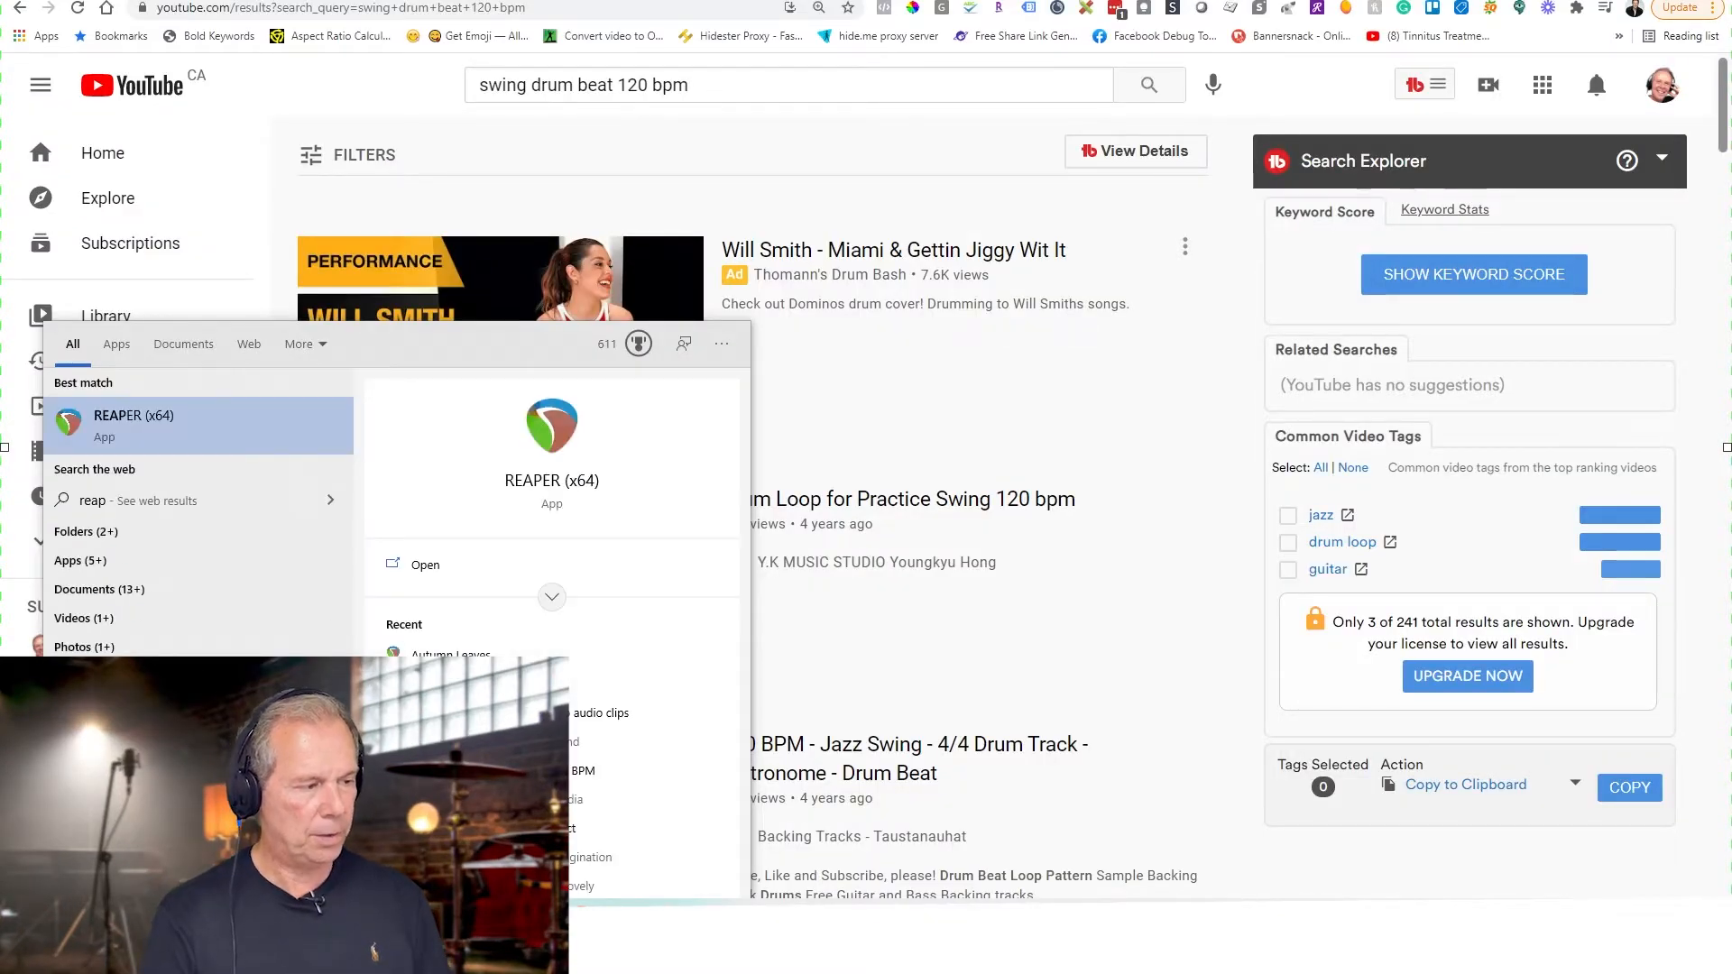
{"action": "key", "text": "Return"}
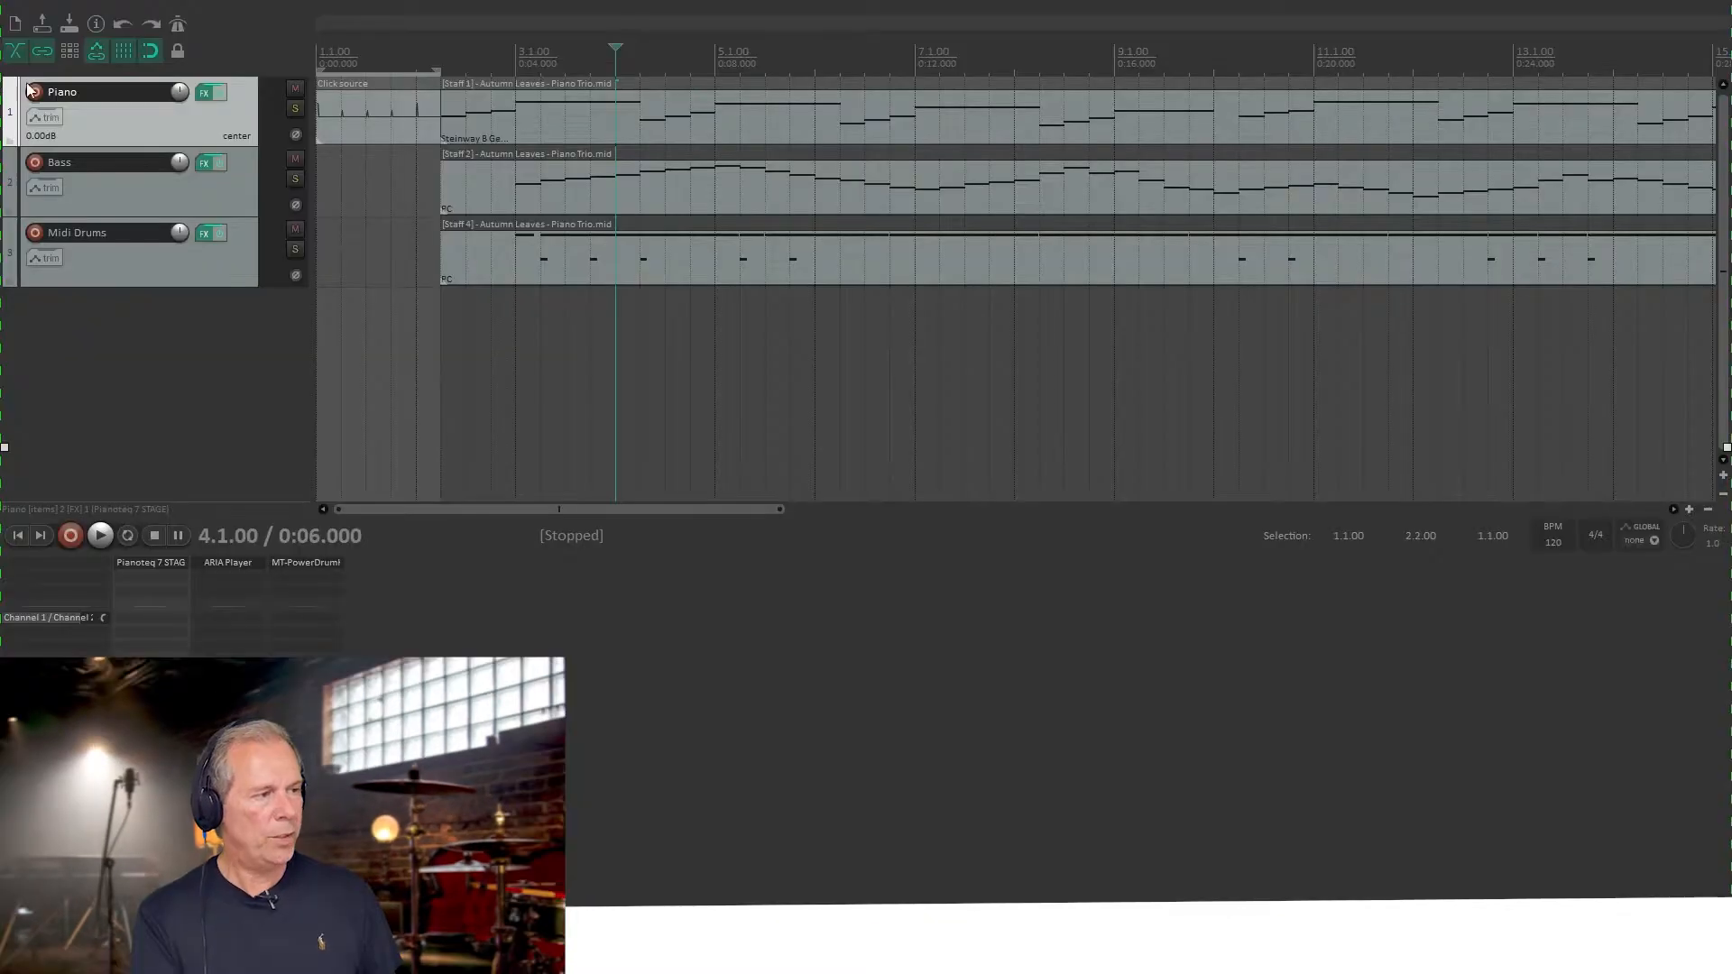
{"action": "left_click", "coordinate": [101, 1]}
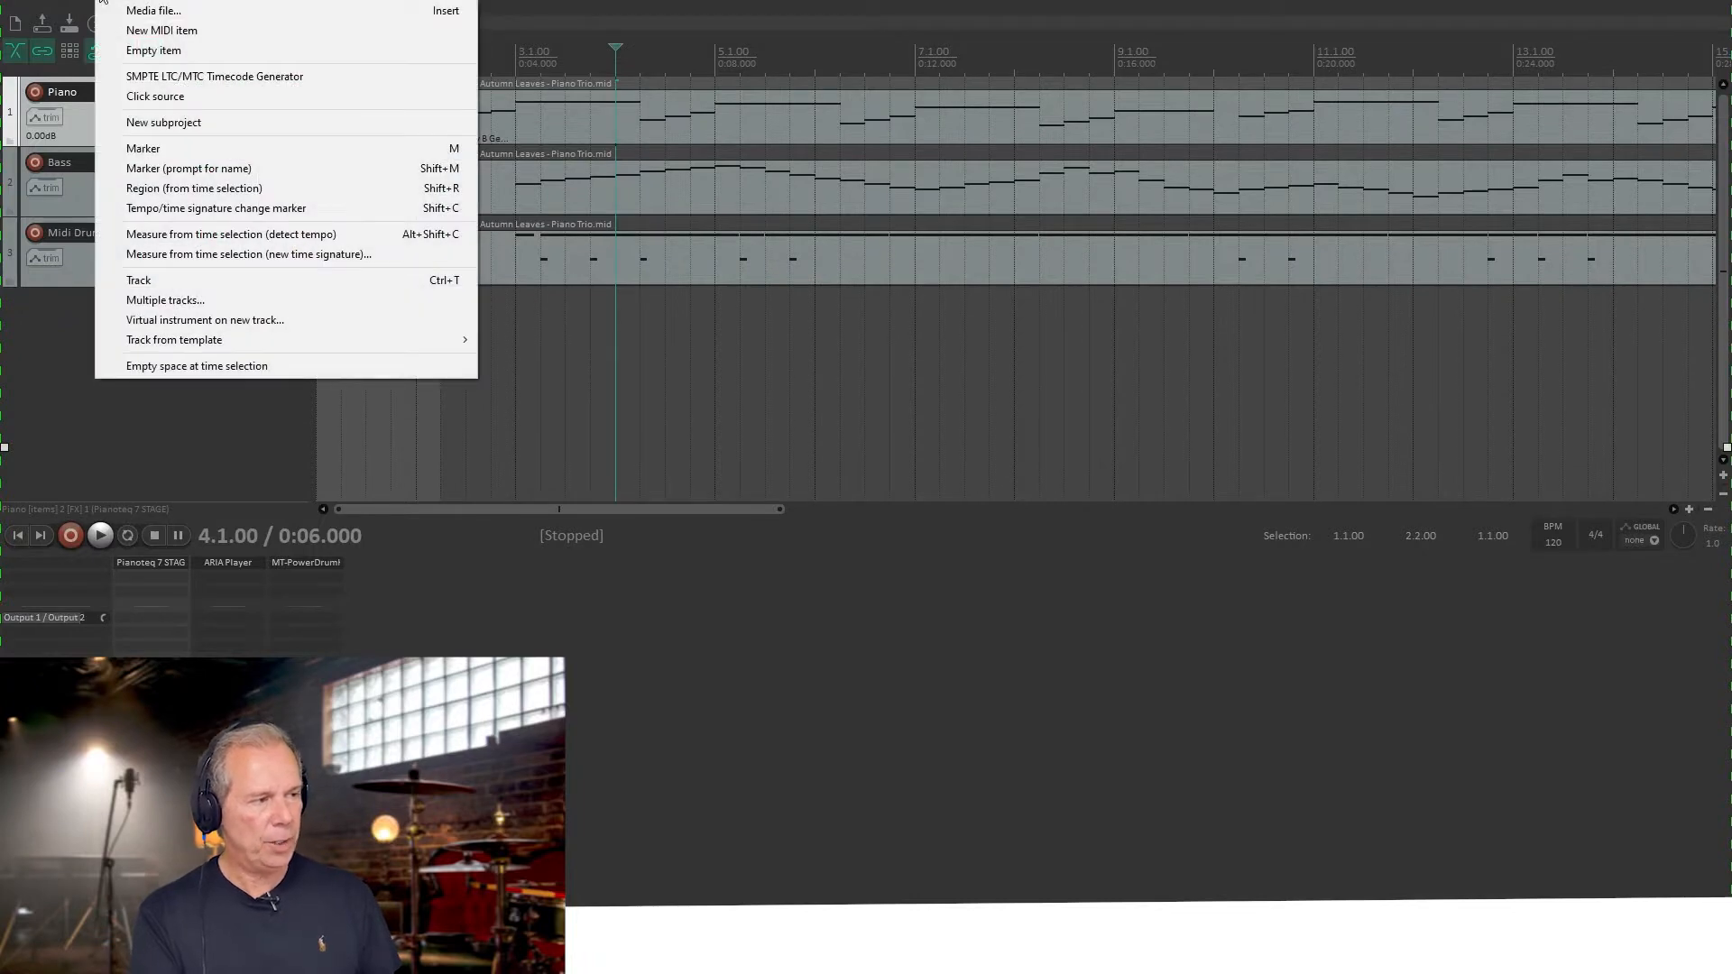
{"action": "left_click", "coordinate": [147, 13]}
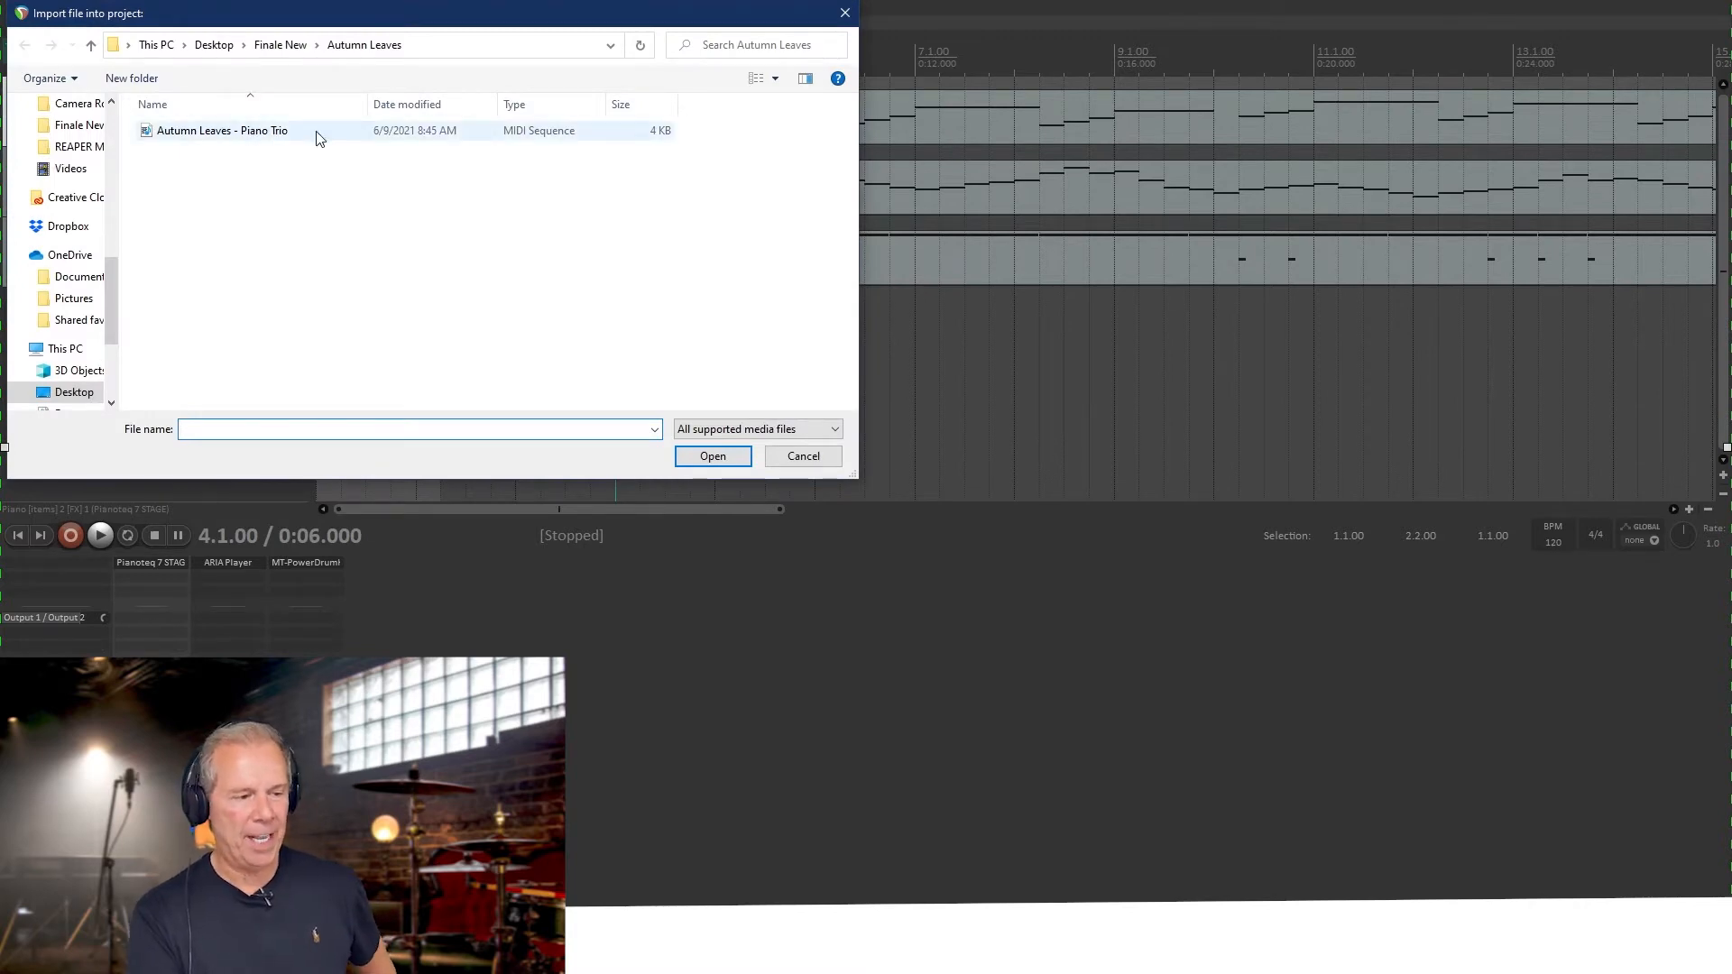
{"action": "left_click", "coordinate": [802, 453]}
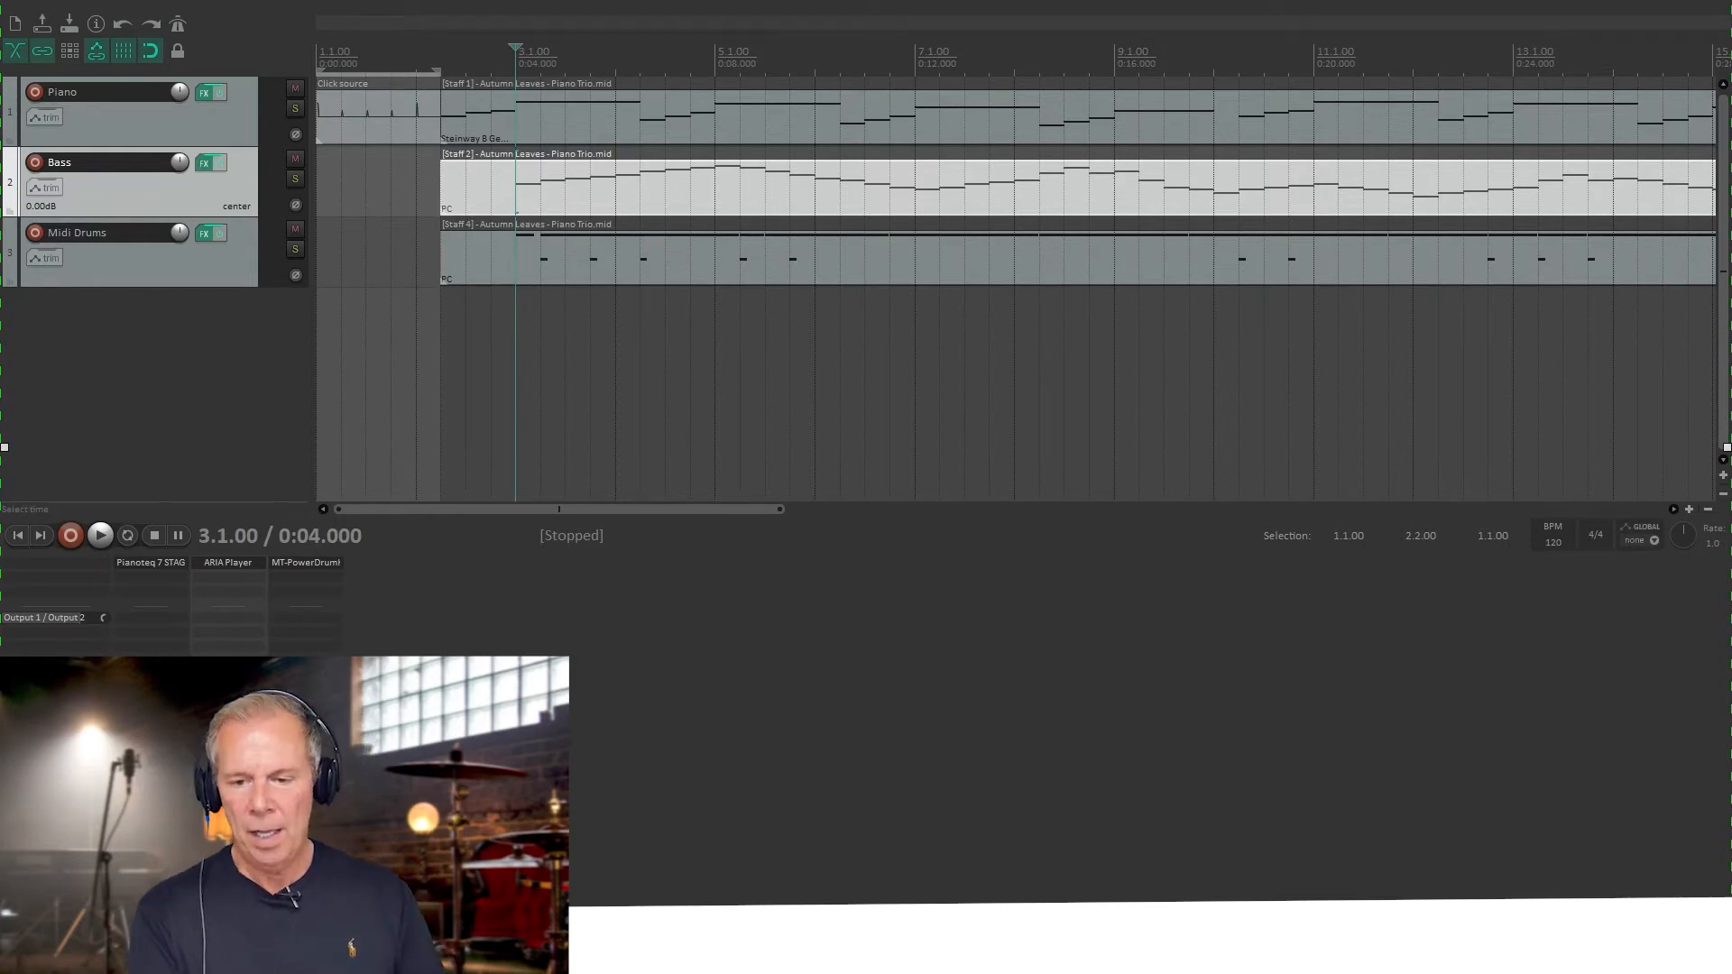
- View the MT-PowerDrumKit instrument on the Midi Drums track, skipping its donation screen and moving its window off the track controls
{"action": "left_click", "coordinate": [176, 283]}
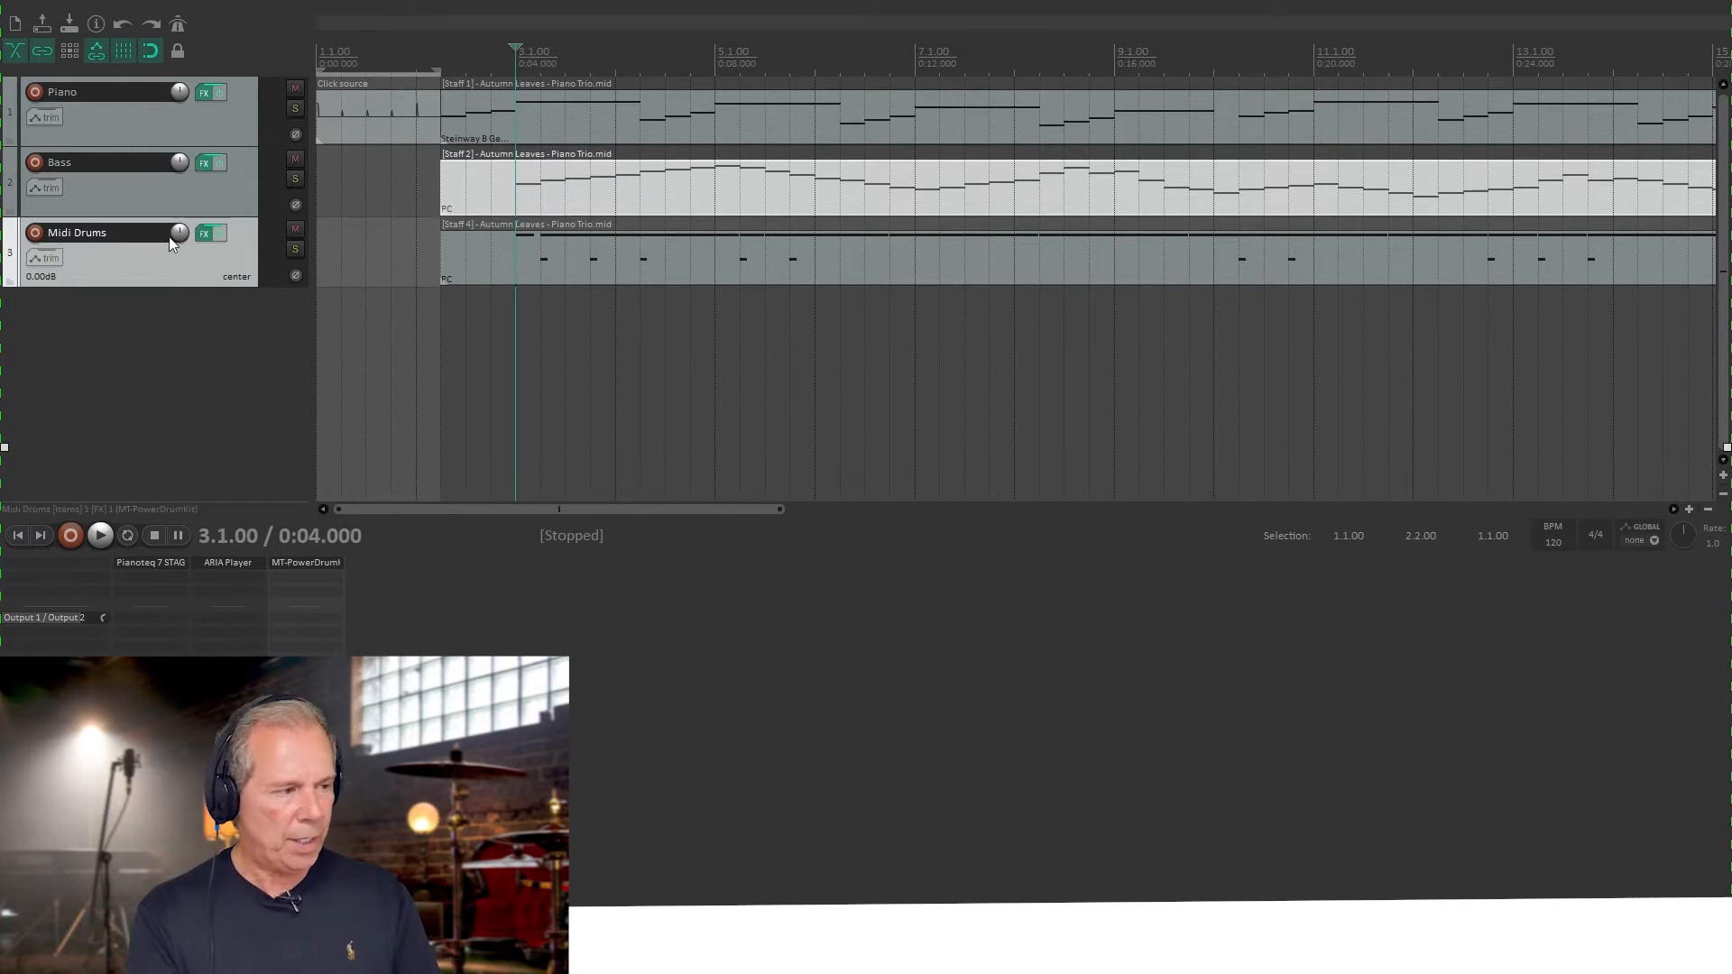
{"action": "left_click", "coordinate": [204, 233]}
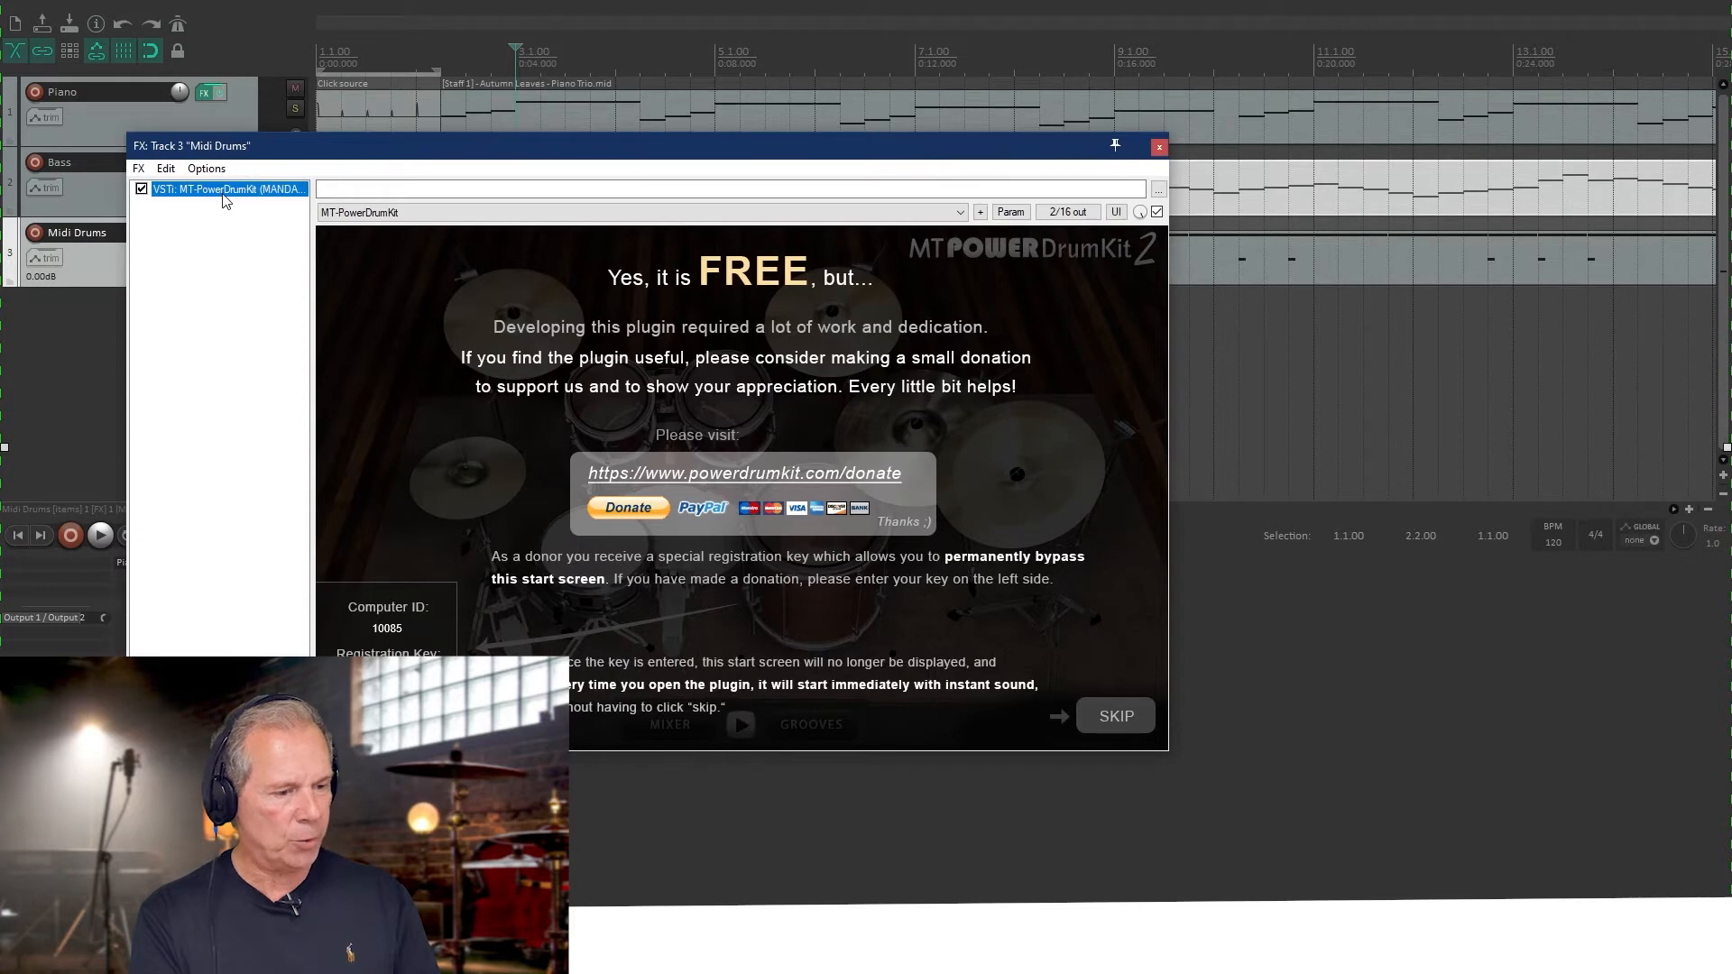
{"action": "left_click", "coordinate": [1115, 717]}
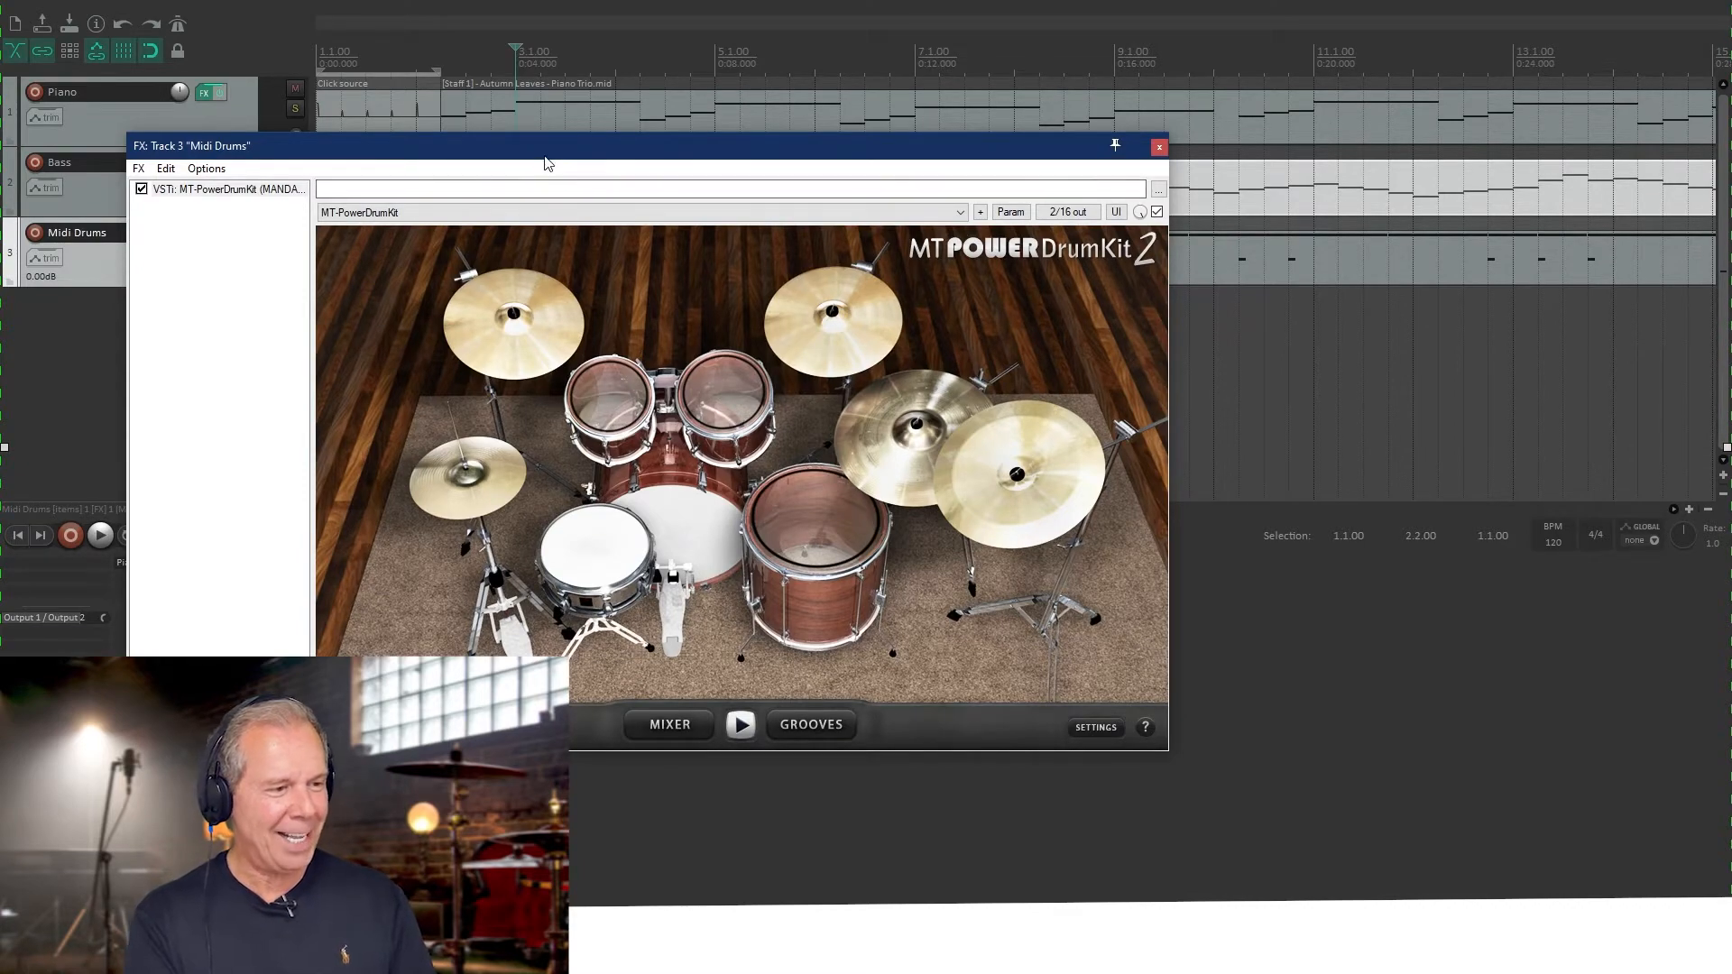
{"action": "left_click_drag", "start_coordinate": [546, 159], "coordinate": [979, 176]}
- Close the drum kit window and play the piano, bass and MIDI drums from position 2.2.00, stopping after a few measures
{"action": "left_click", "coordinate": [450, 168]}
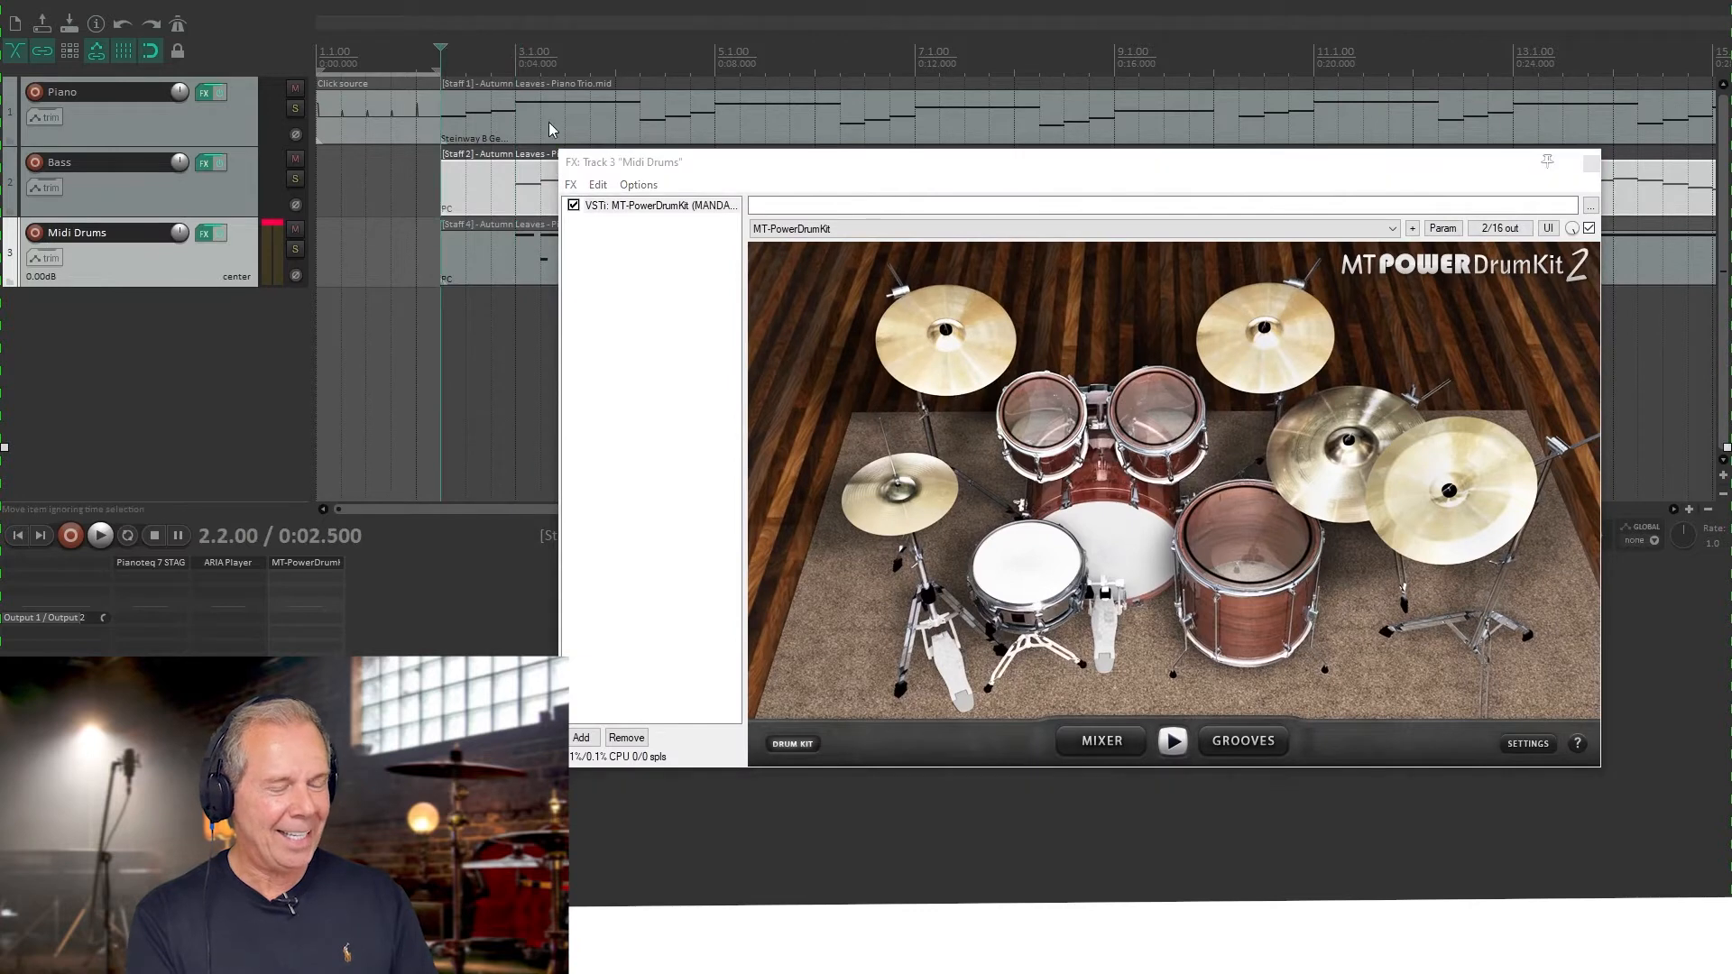
{"action": "left_click", "coordinate": [1589, 165]}
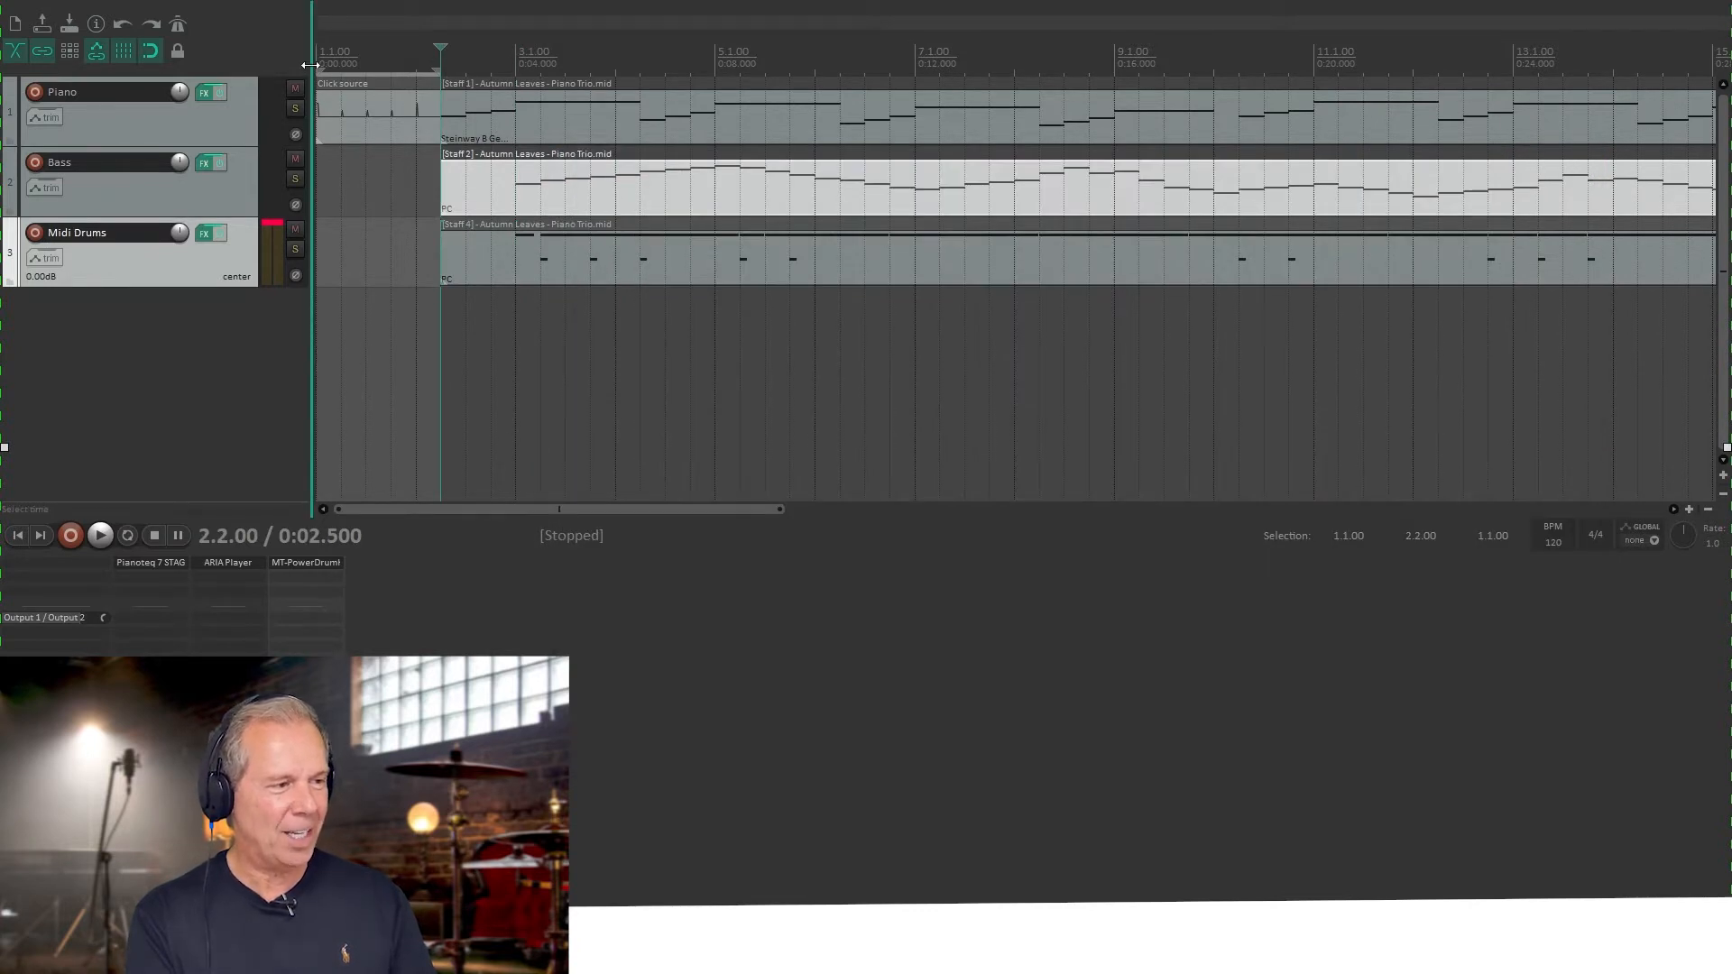
{"action": "key", "text": "space"}
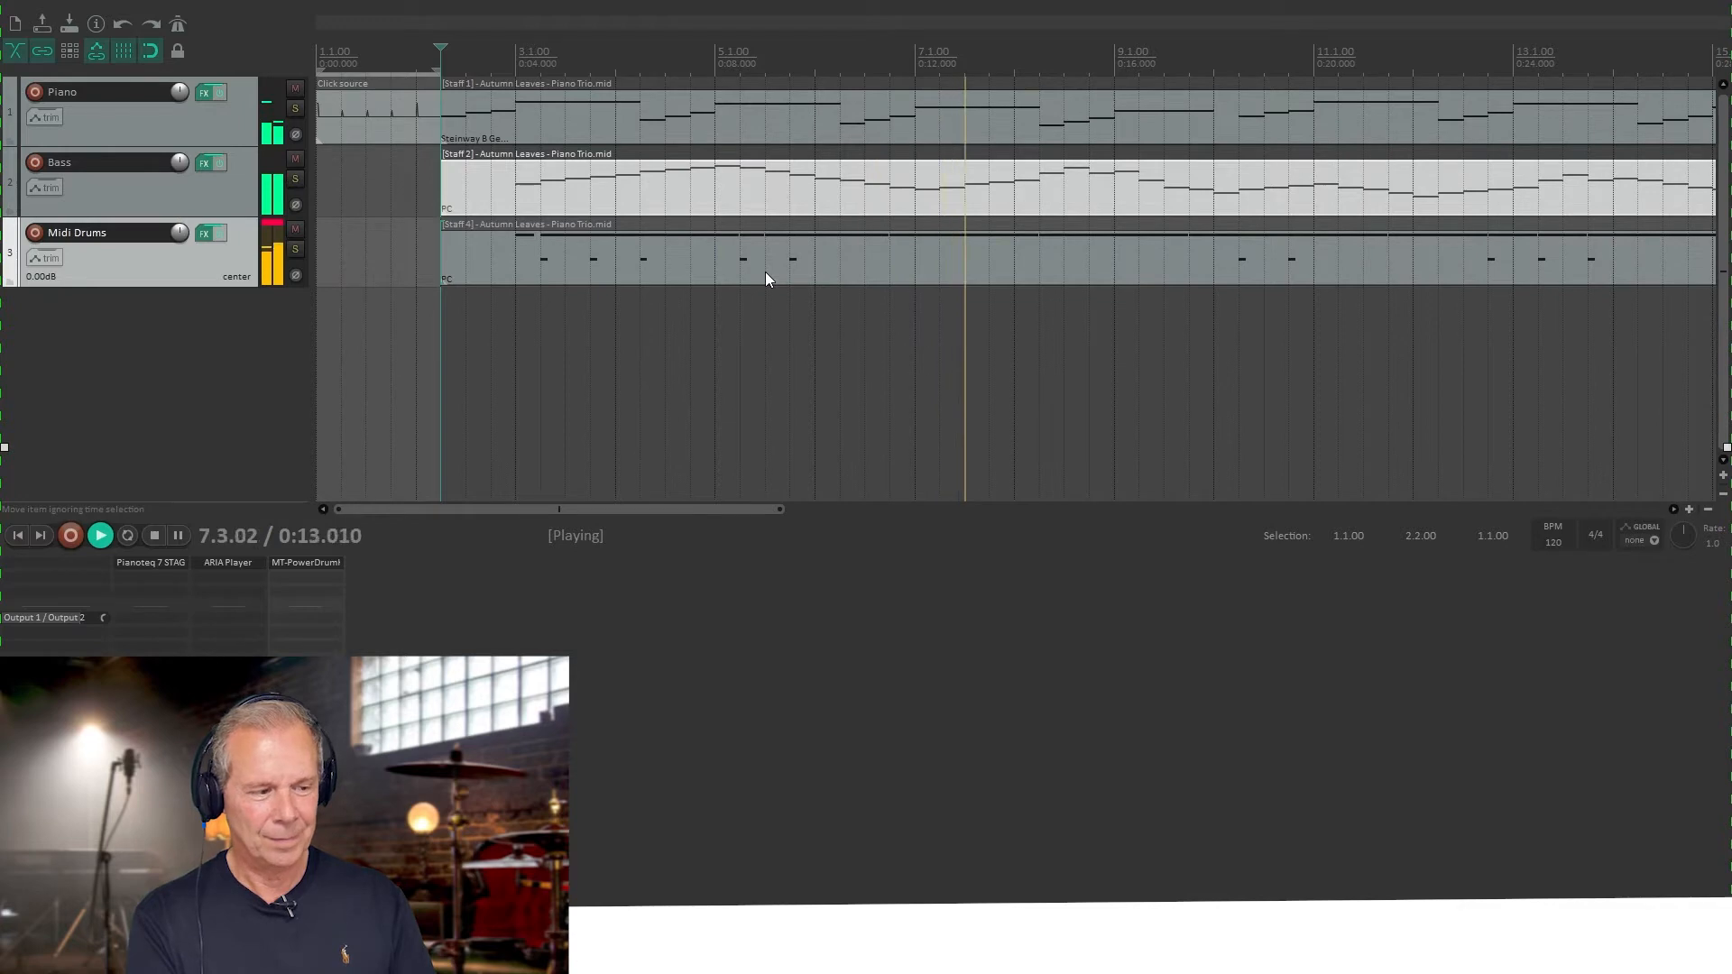
{"action": "key", "text": "space"}
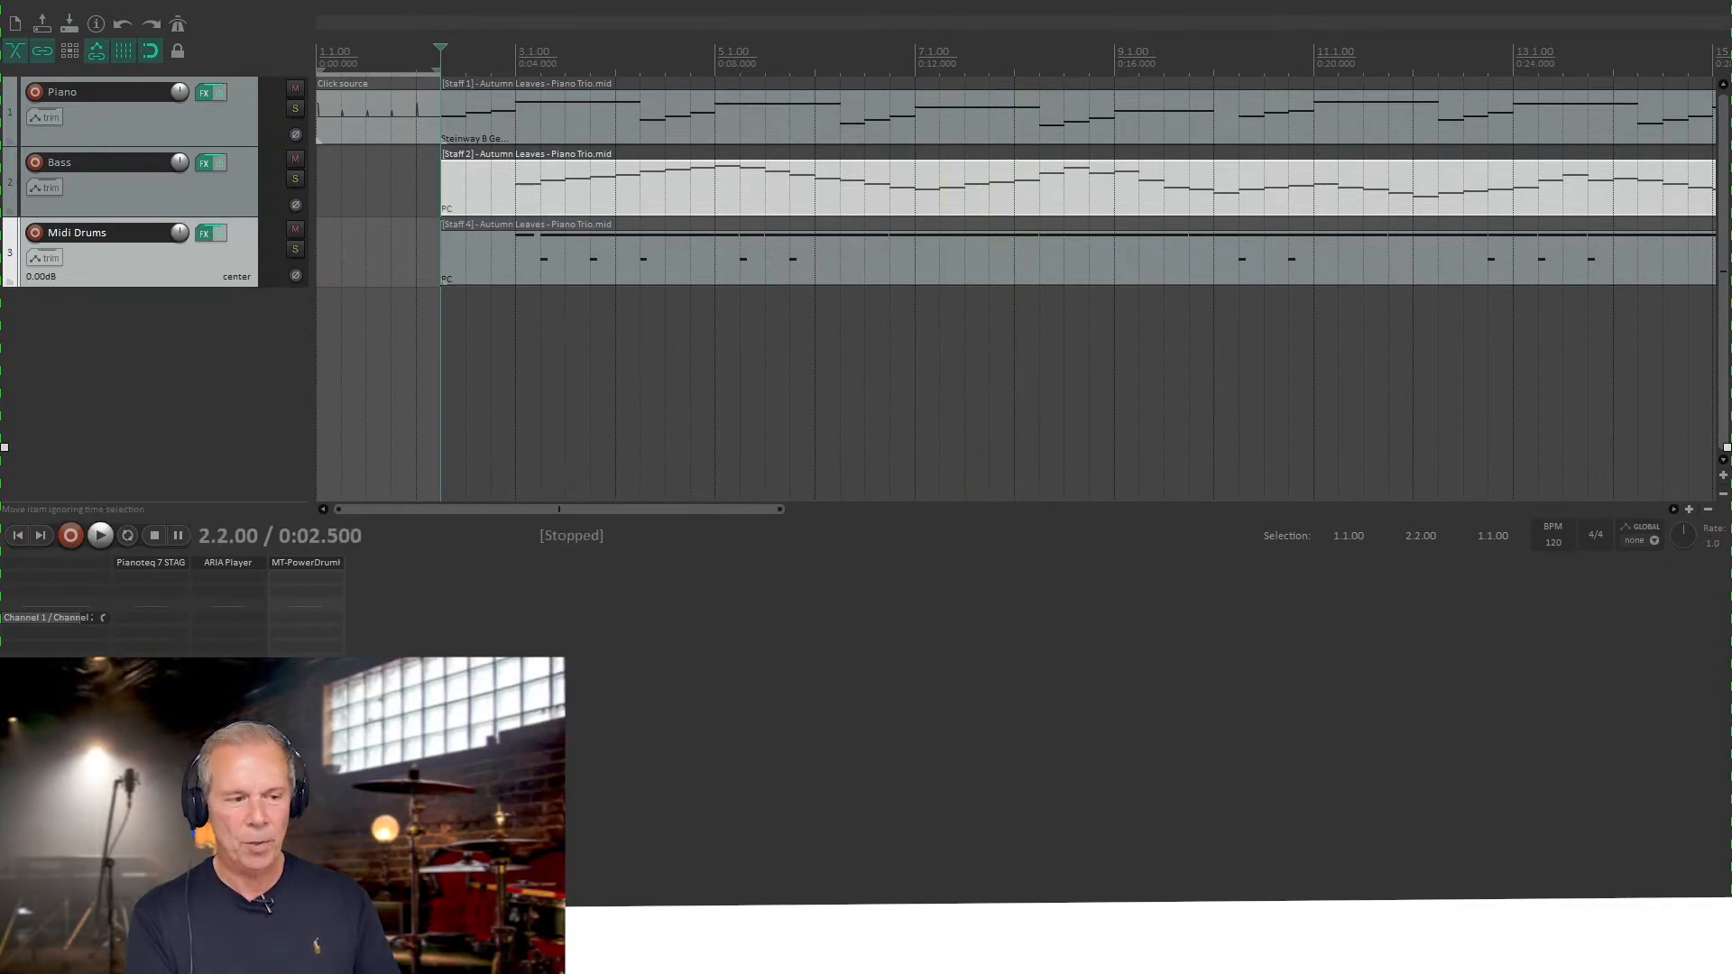
- Add a new track below Midi Drums and name it Realistic Drums
{"action": "left_click", "coordinate": [164, 358]}
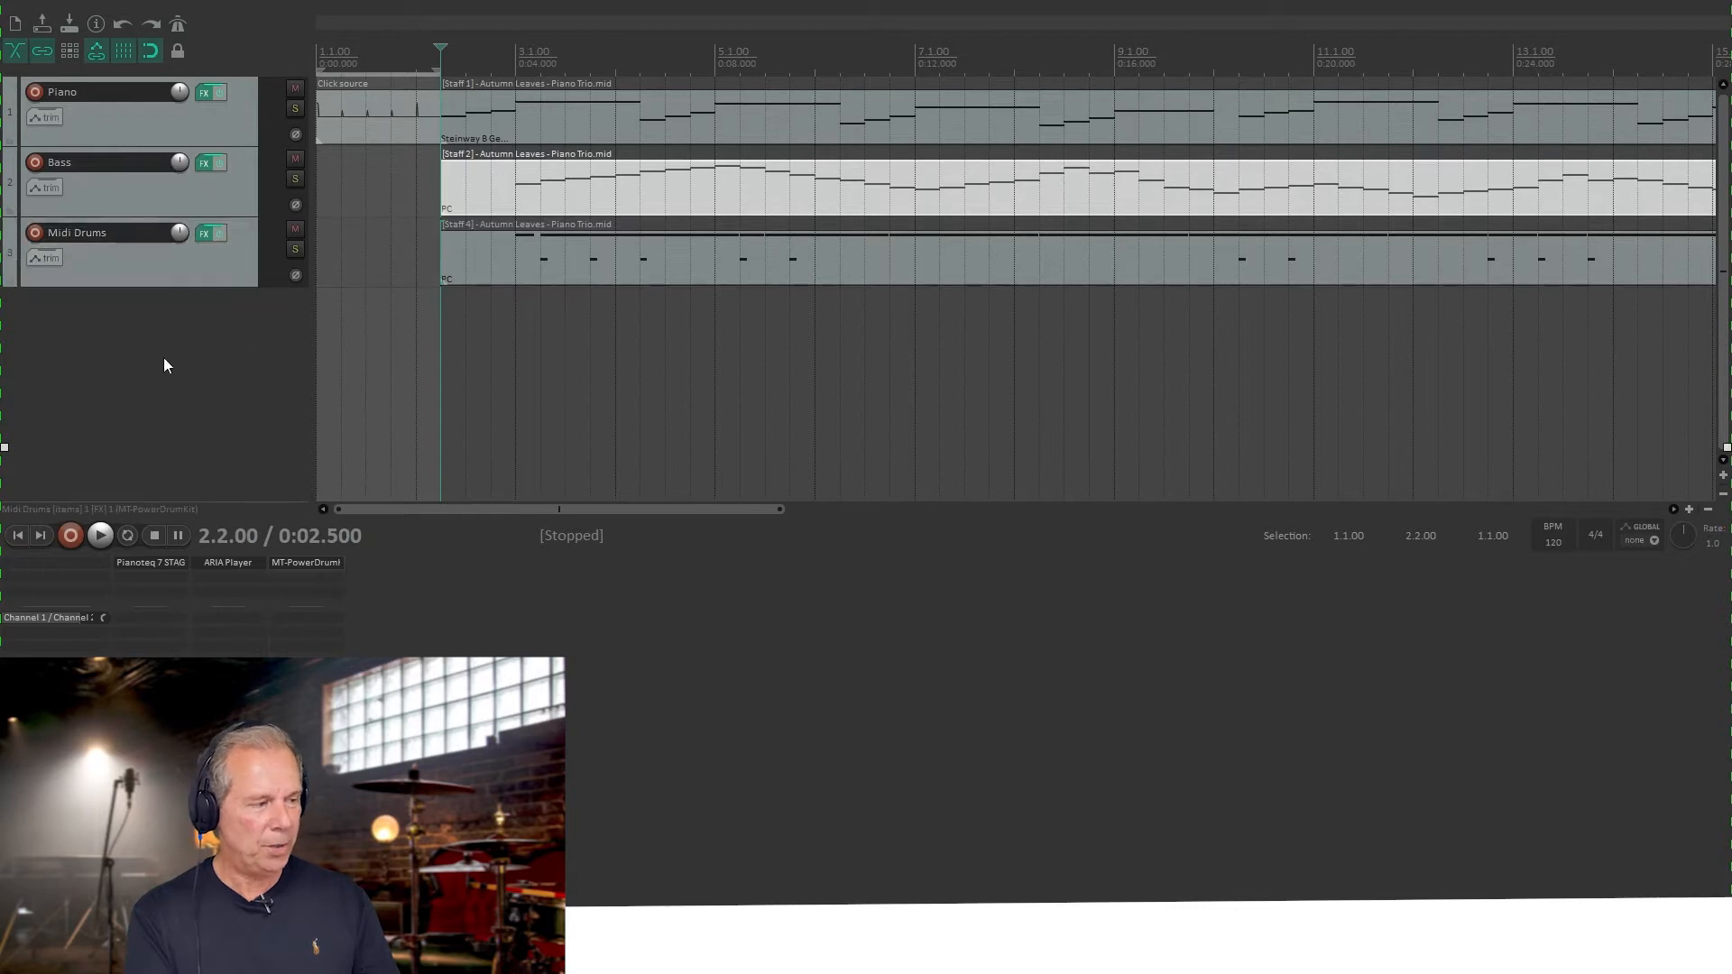
{"action": "double_click", "coordinate": [164, 357]}
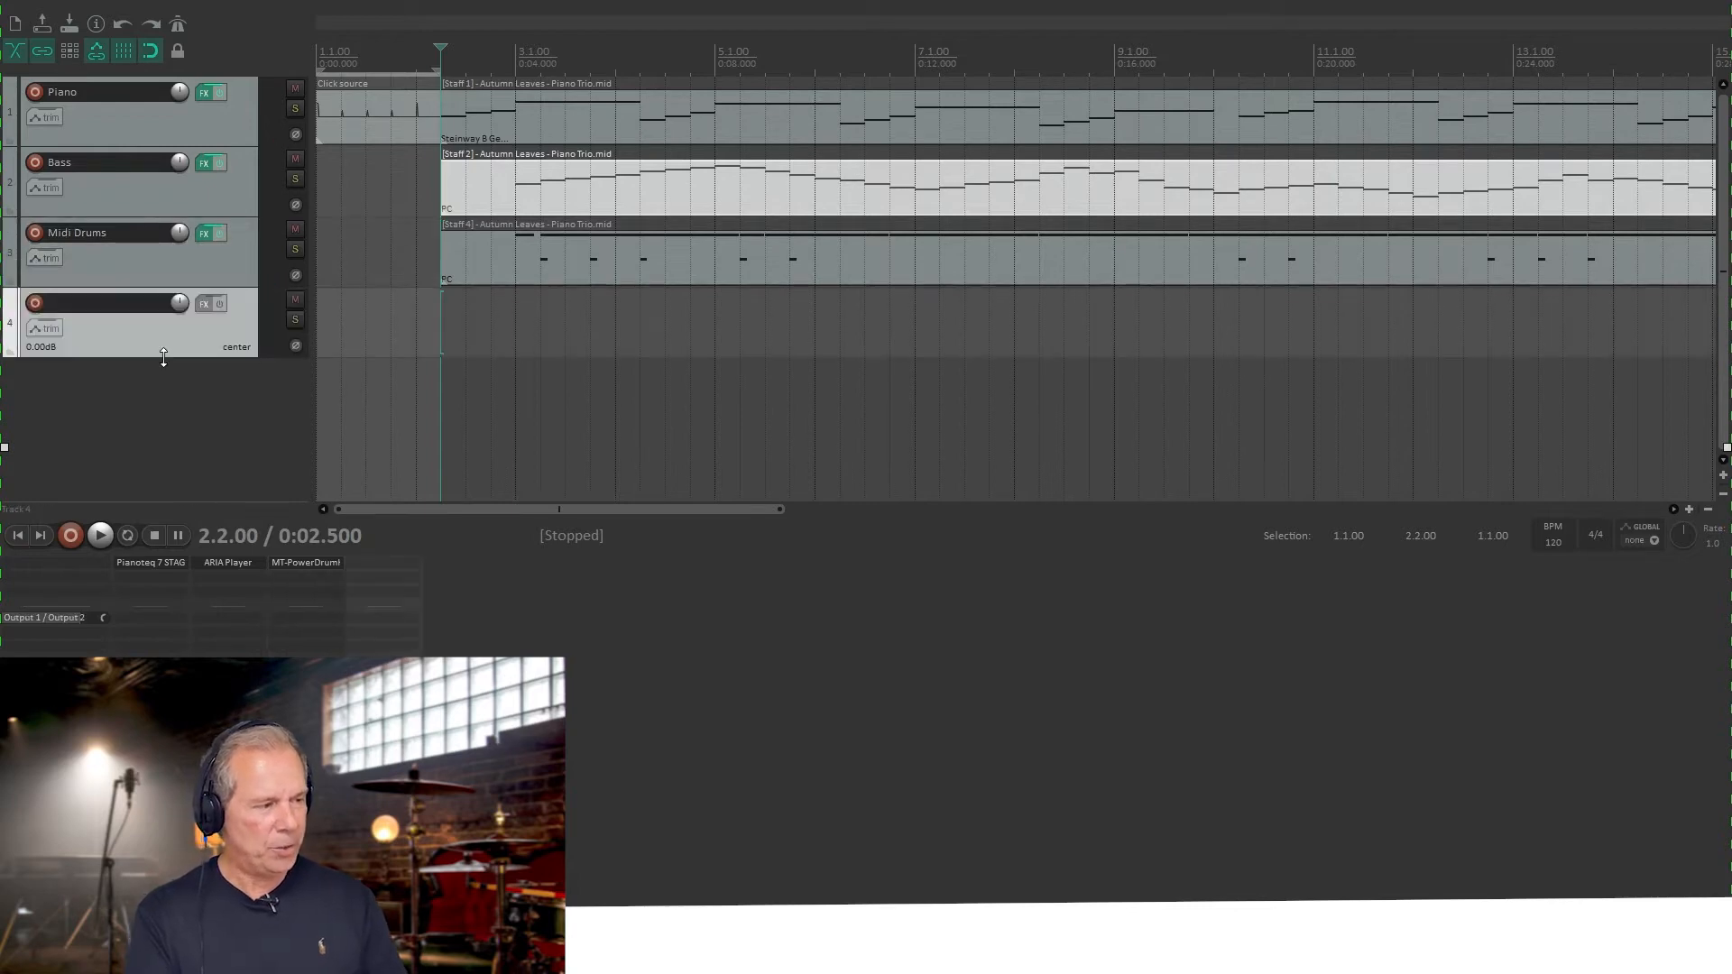
{"action": "double_click", "coordinate": [117, 304]}
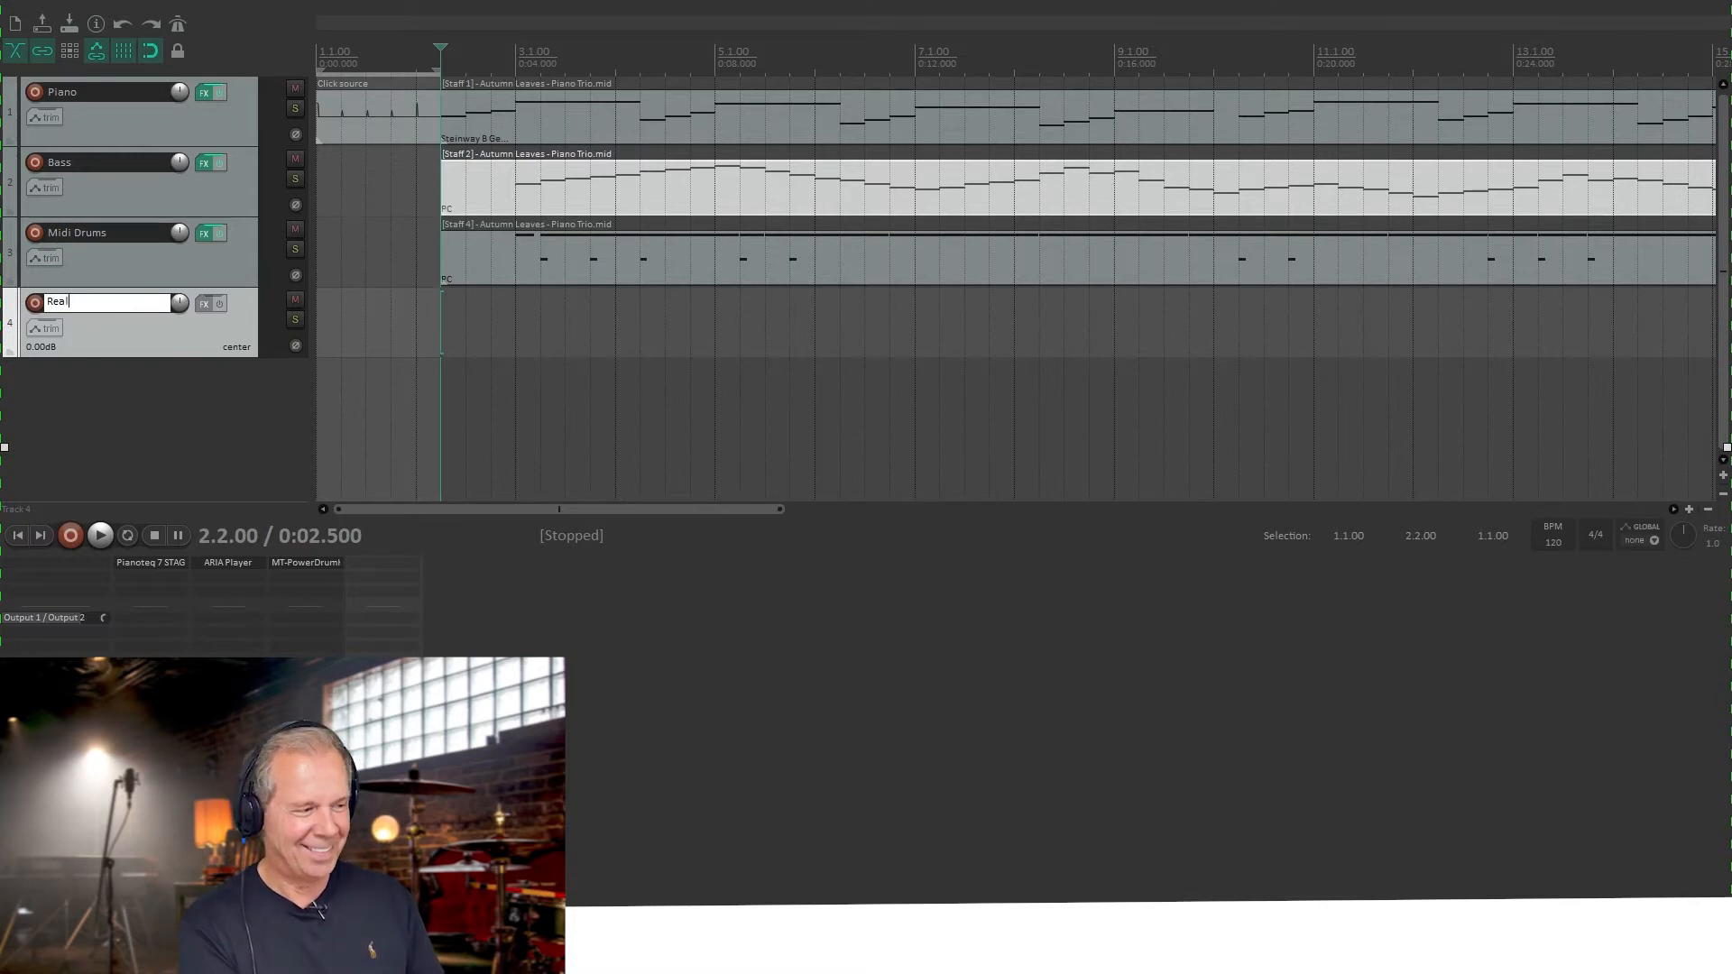
{"action": "type", "text": "Realistic Drums"}
{"action": "key", "text": "Return"}
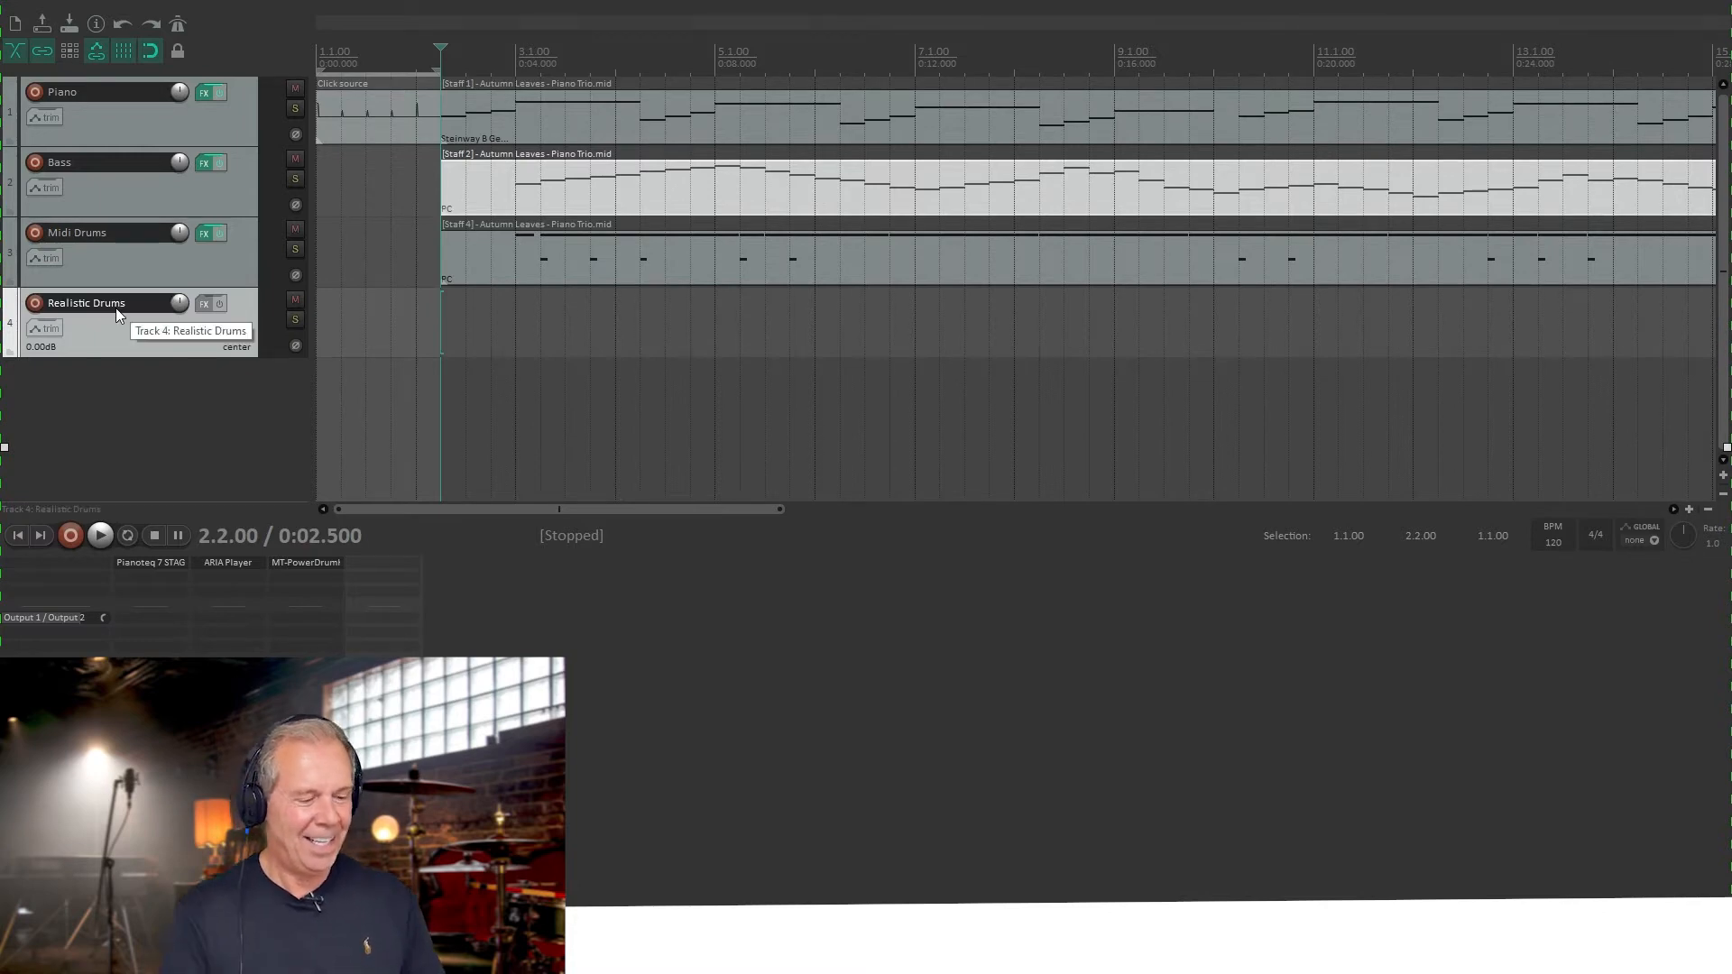
- Switch to YouTube in Chrome and look through the search results for "swing drum beat 120 bpm" for a suitable drum track
{"action": "key", "text": "alt+Tab"}
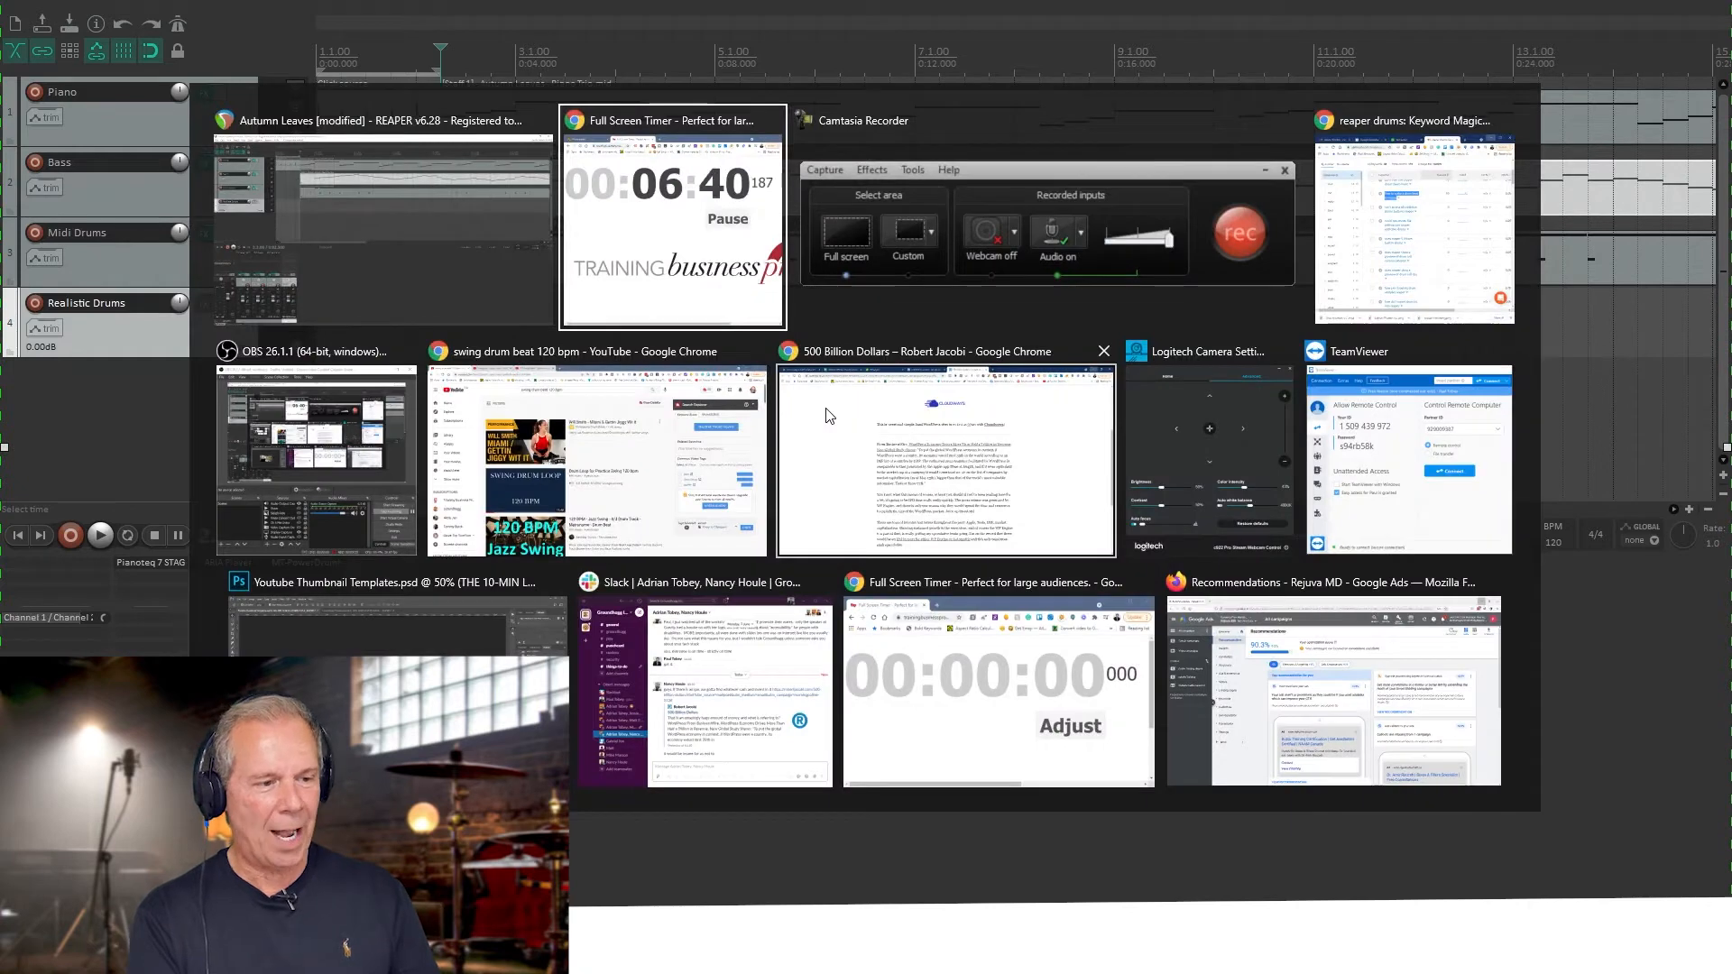
{"action": "left_click", "coordinate": [597, 460]}
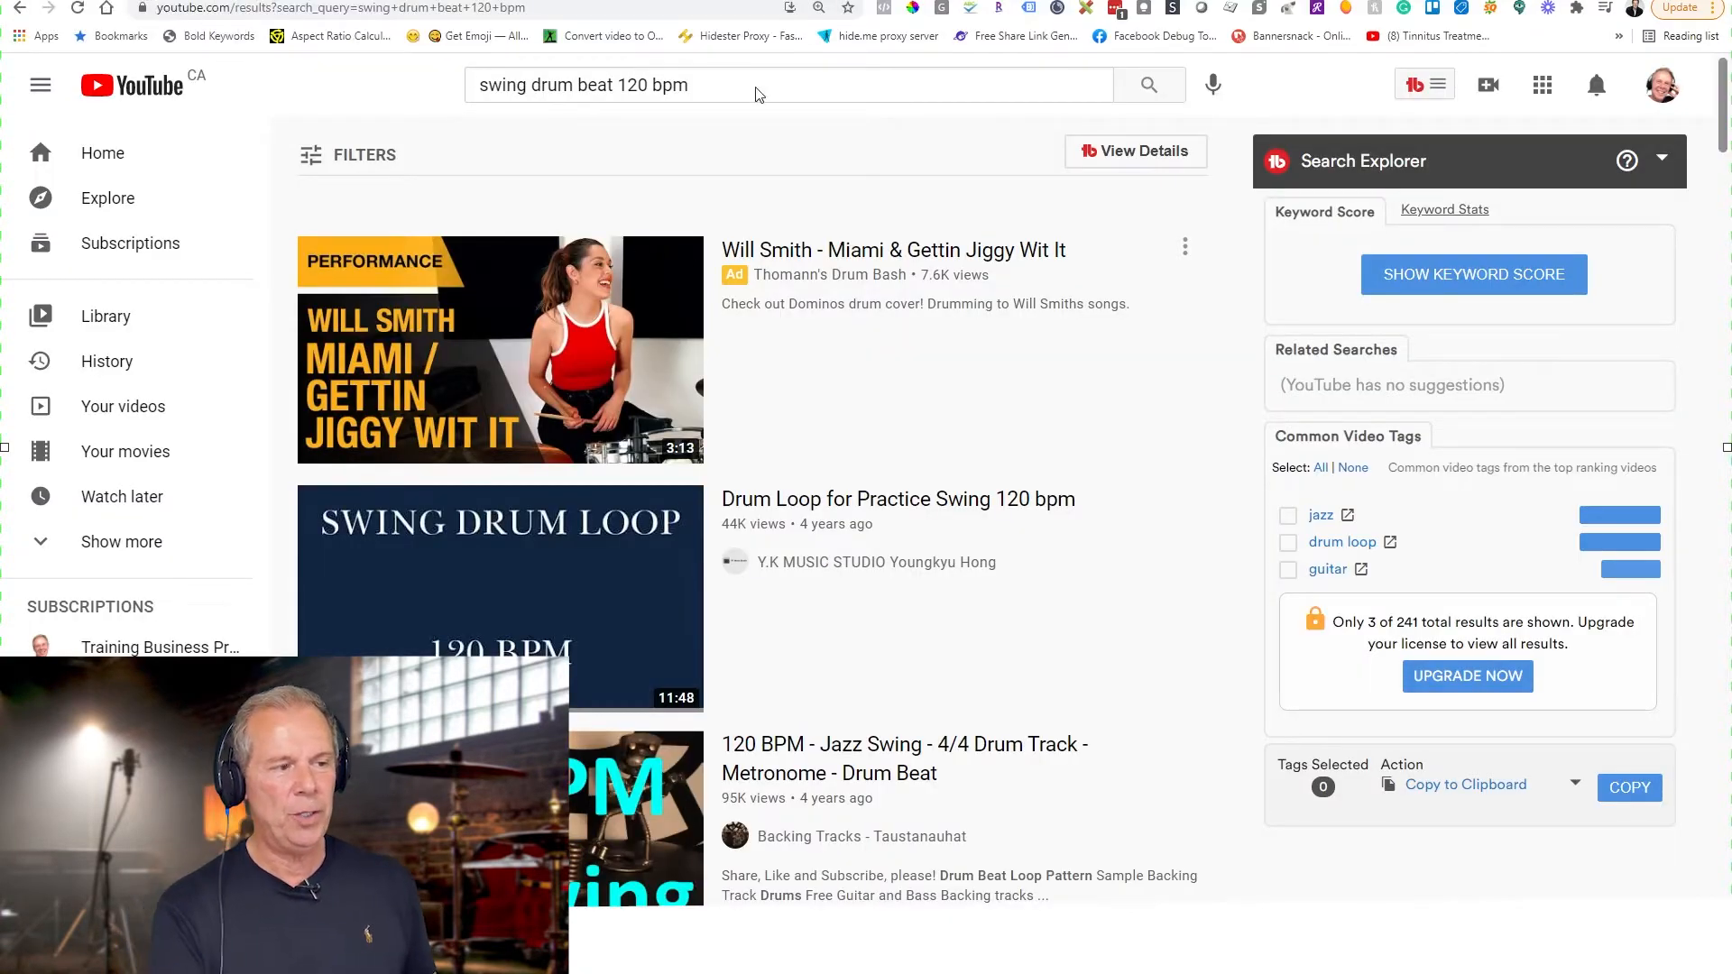
{"action": "left_click_drag", "start_coordinate": [761, 90], "coordinate": [483, 76]}
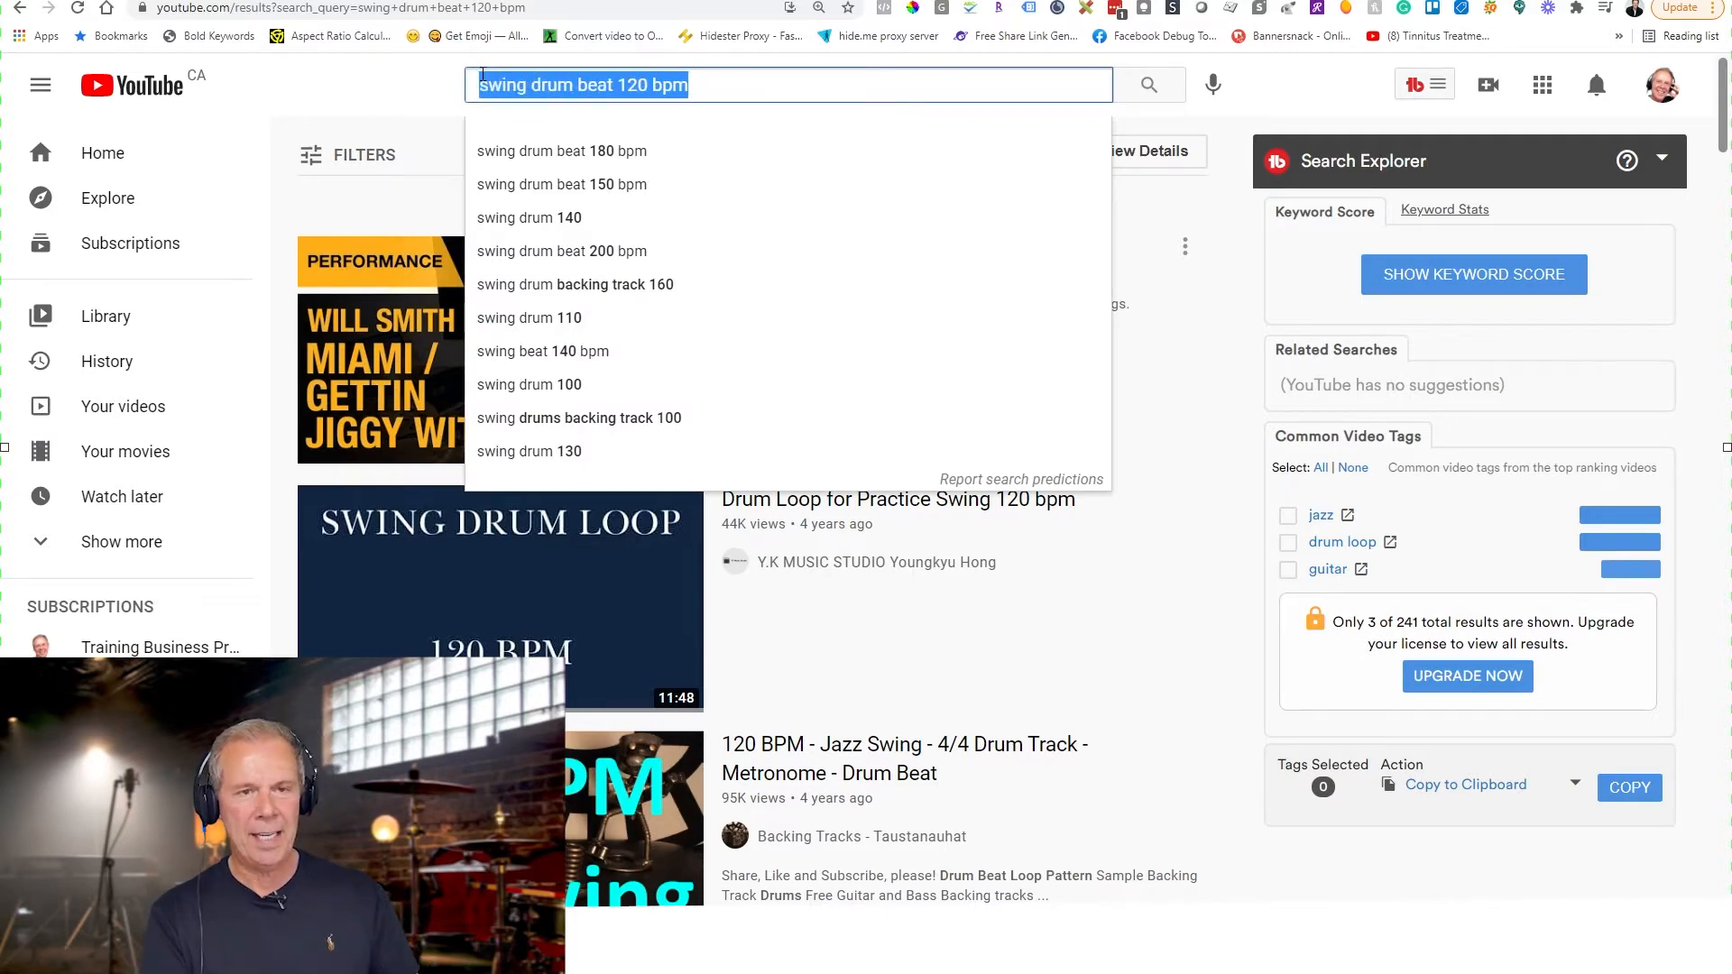
{"action": "left_click", "coordinate": [759, 83]}
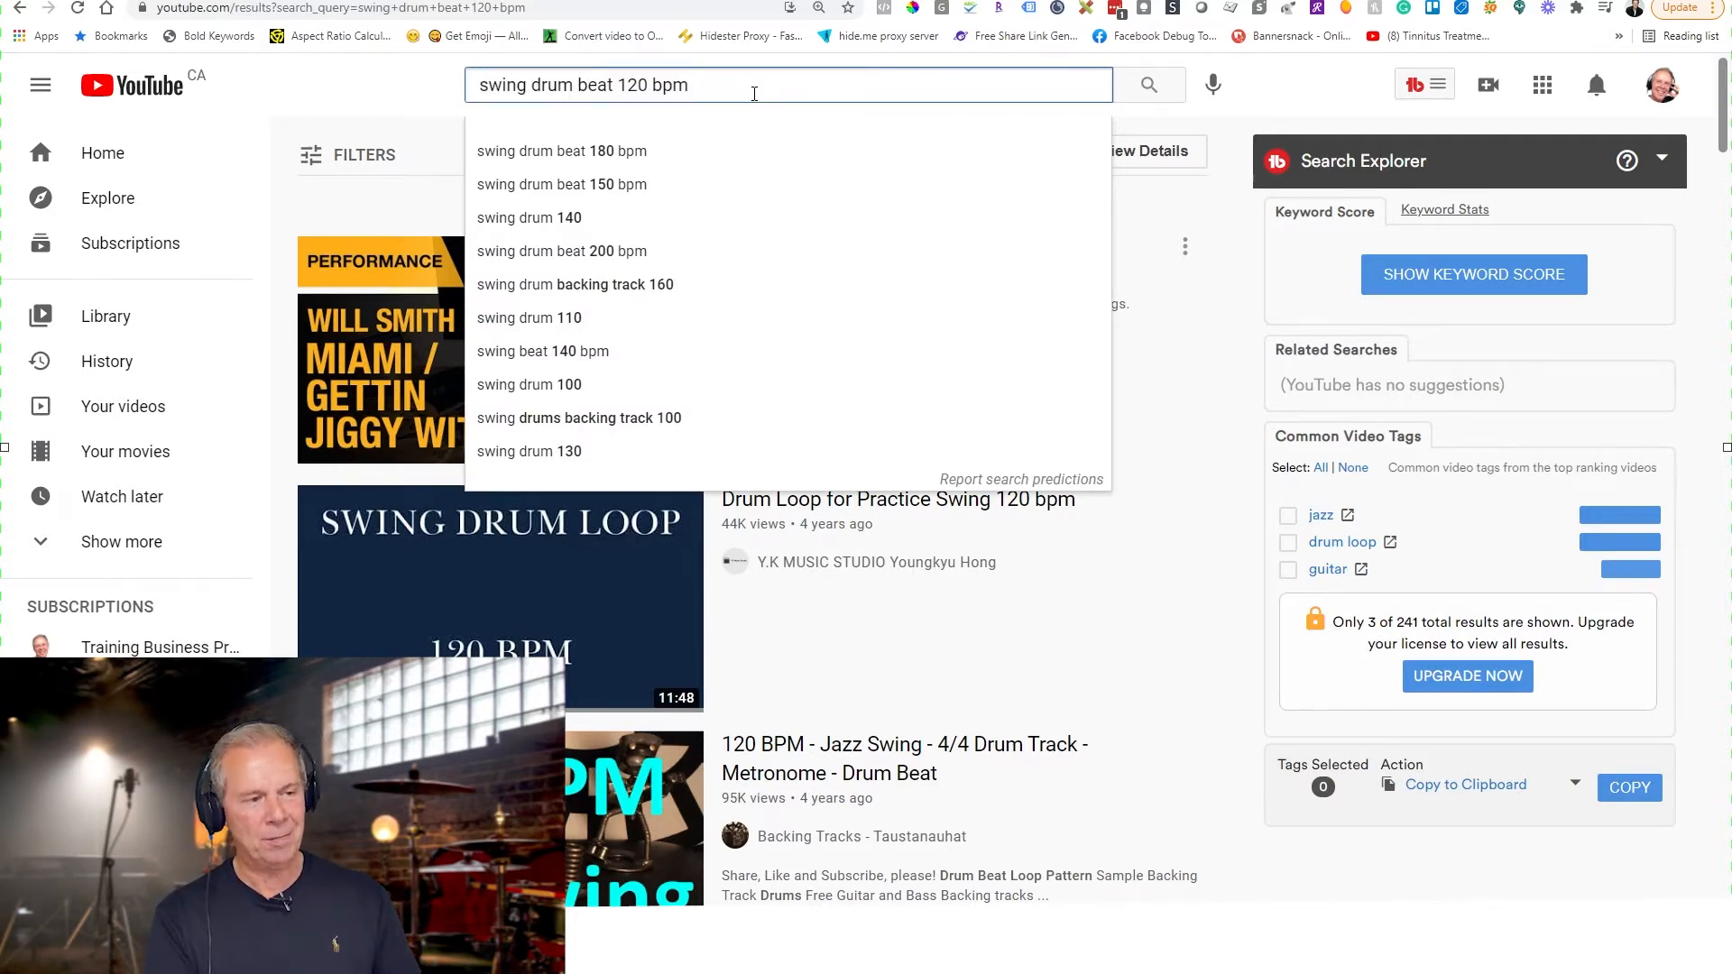
{"action": "left_click", "coordinate": [1276, 103]}
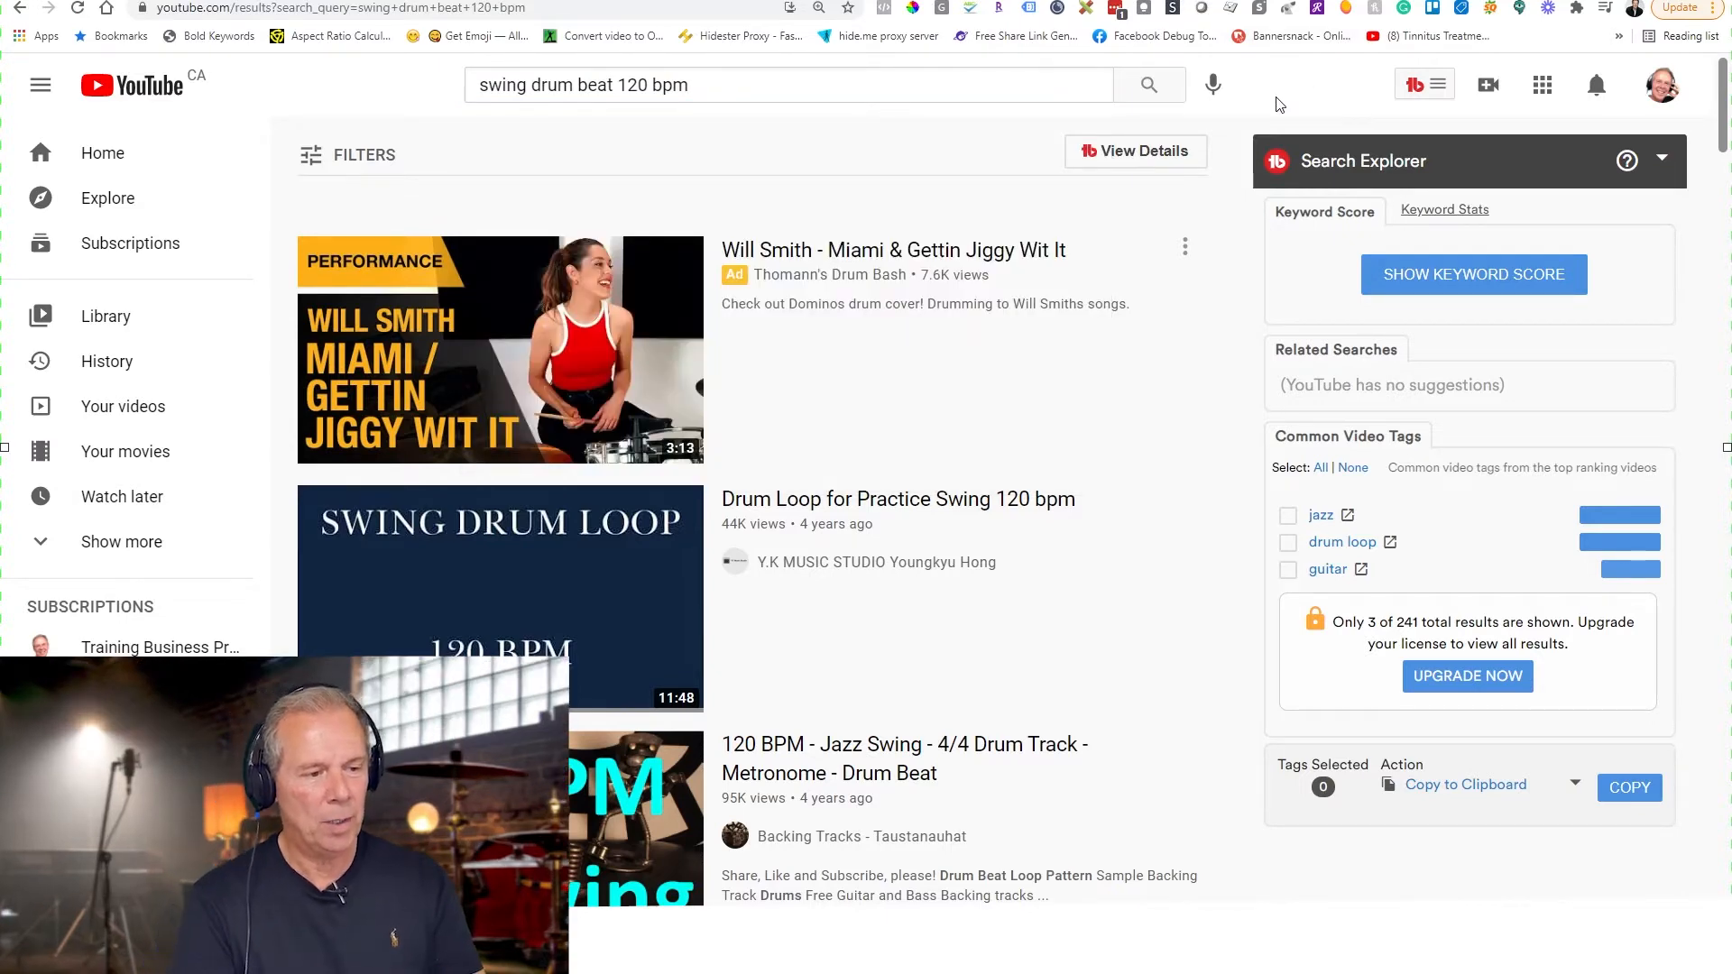
{"action": "scroll", "coordinate": [983, 242], "scroll_direction": "down", "scroll_amount": 8}
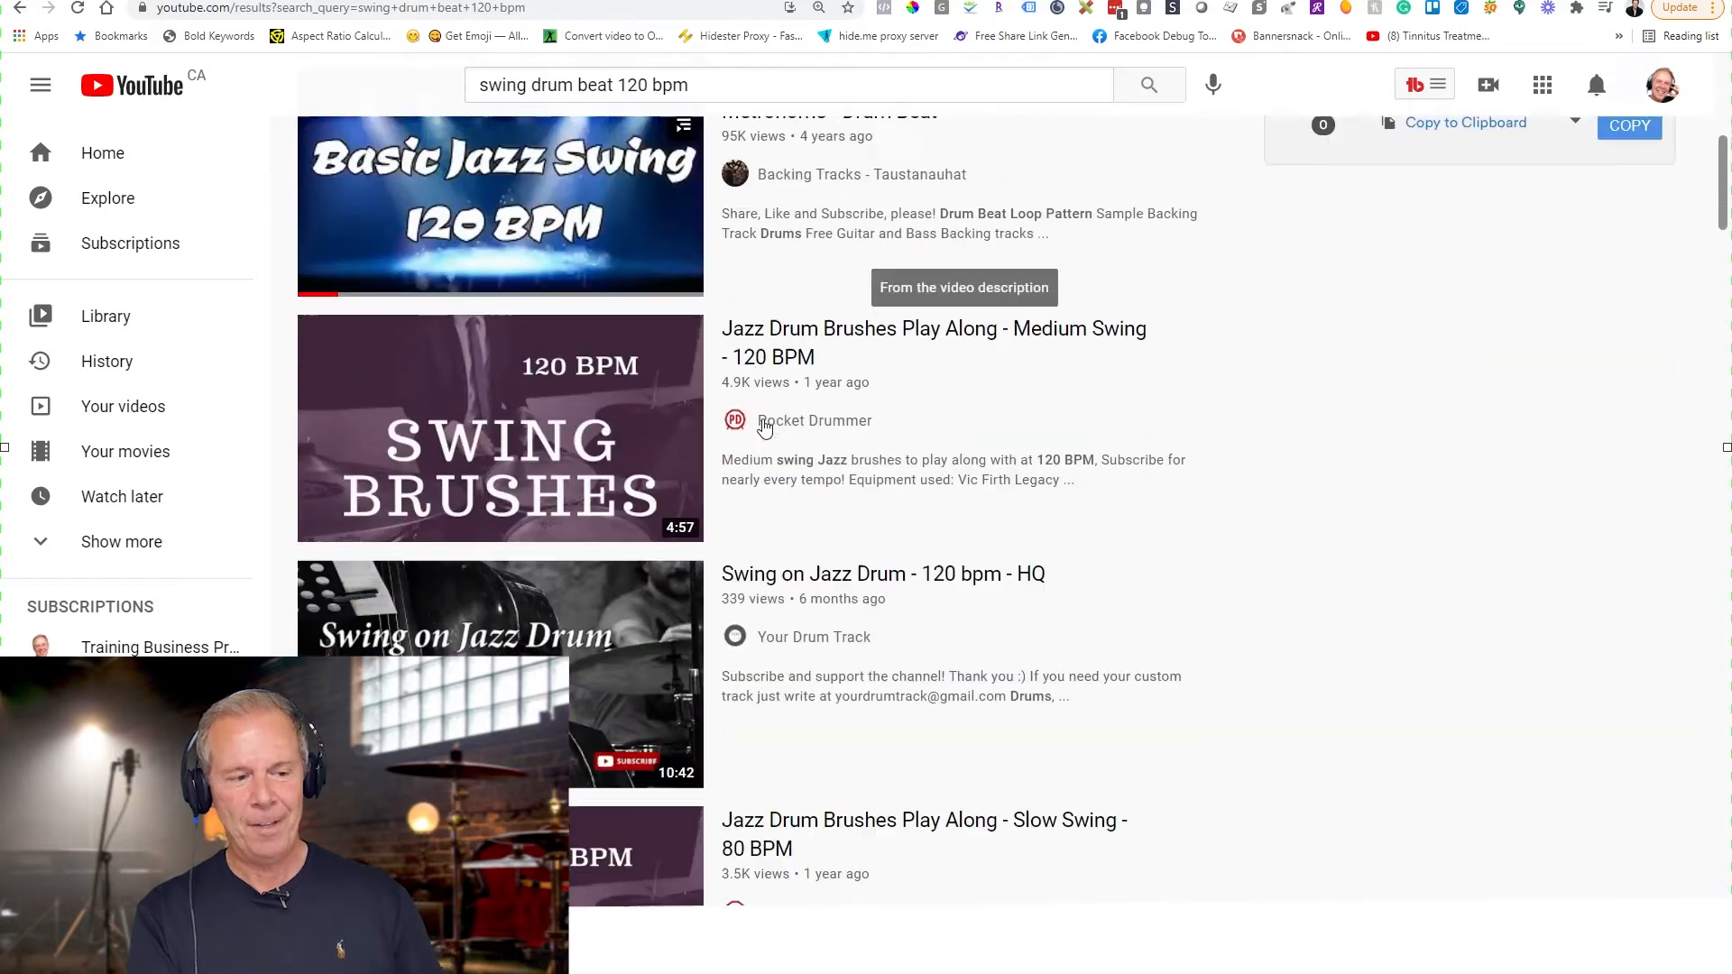
{"action": "scroll", "coordinate": [795, 422], "scroll_direction": "down", "scroll_amount": 13}
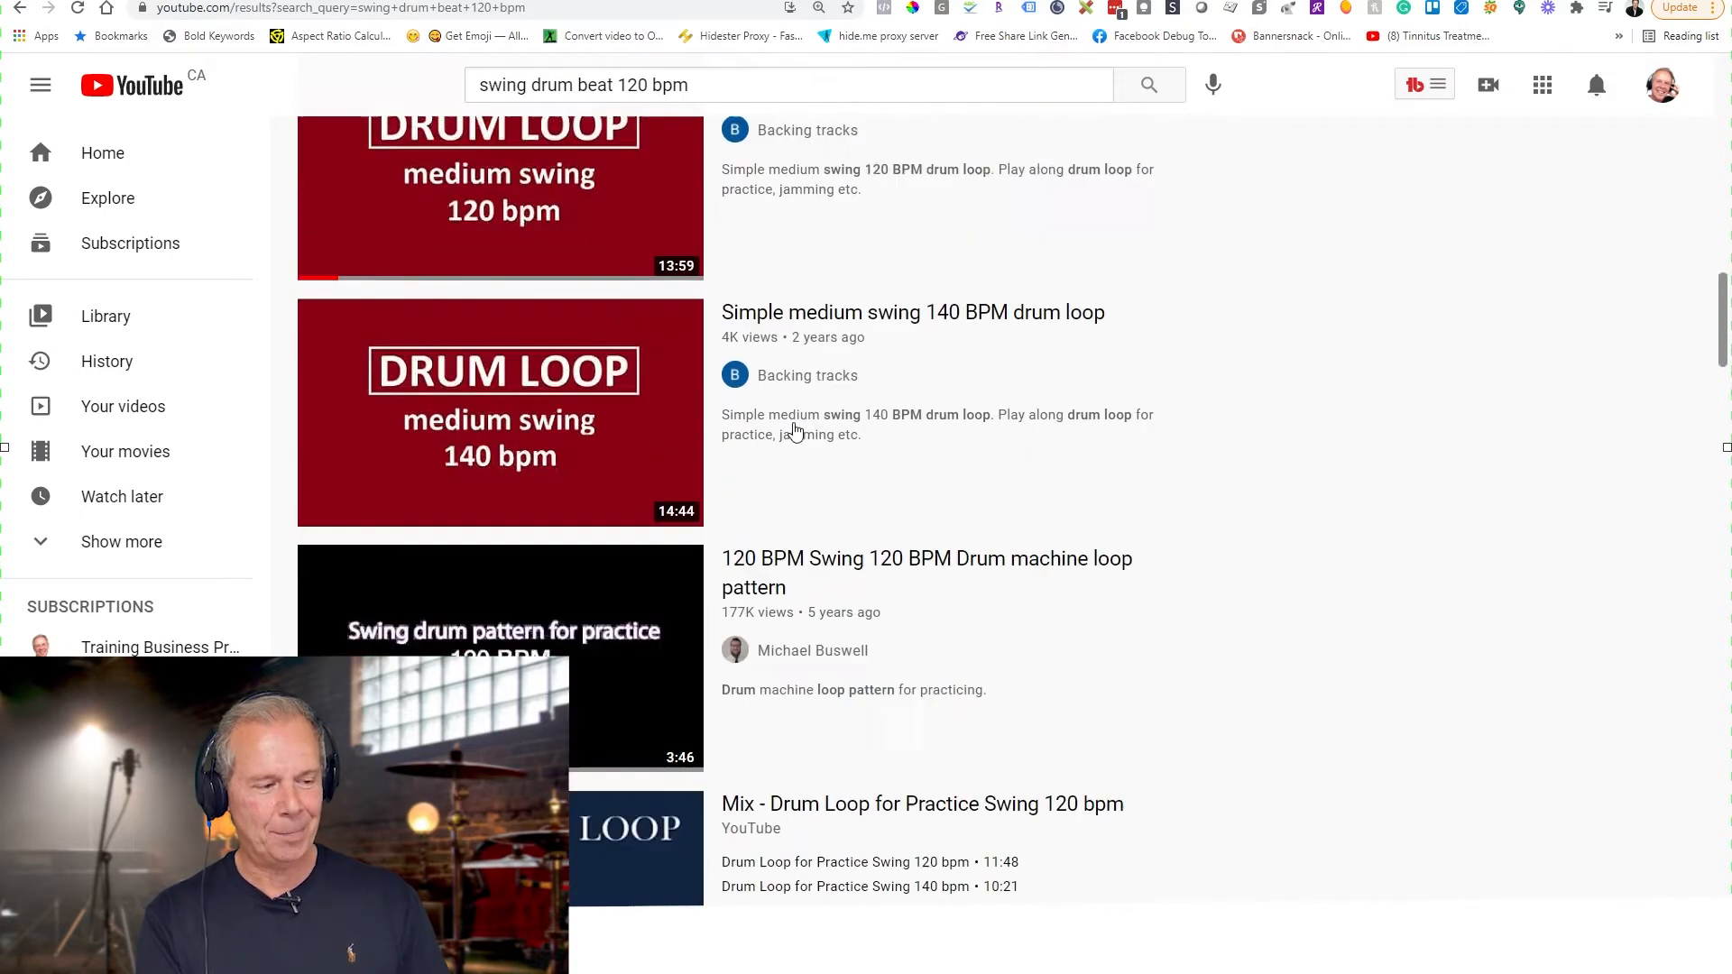
{"action": "scroll", "coordinate": [795, 432], "scroll_direction": "down", "scroll_amount": 5}
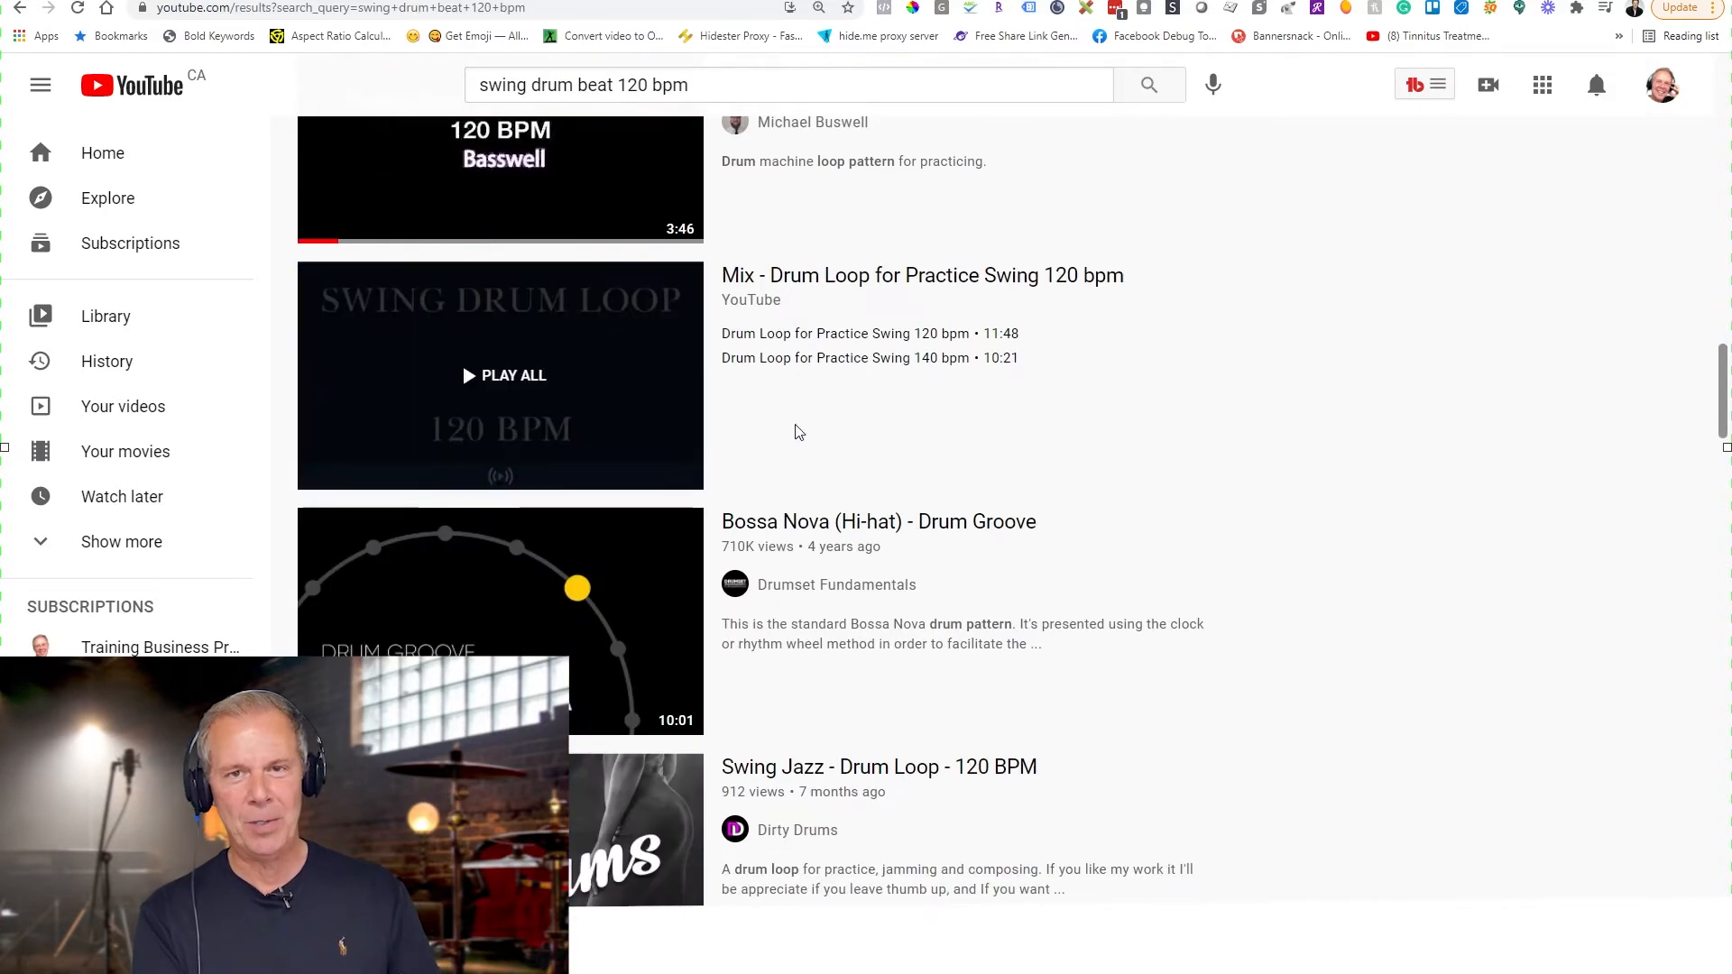
{"action": "scroll", "coordinate": [795, 432], "scroll_direction": "up", "scroll_amount": 20}
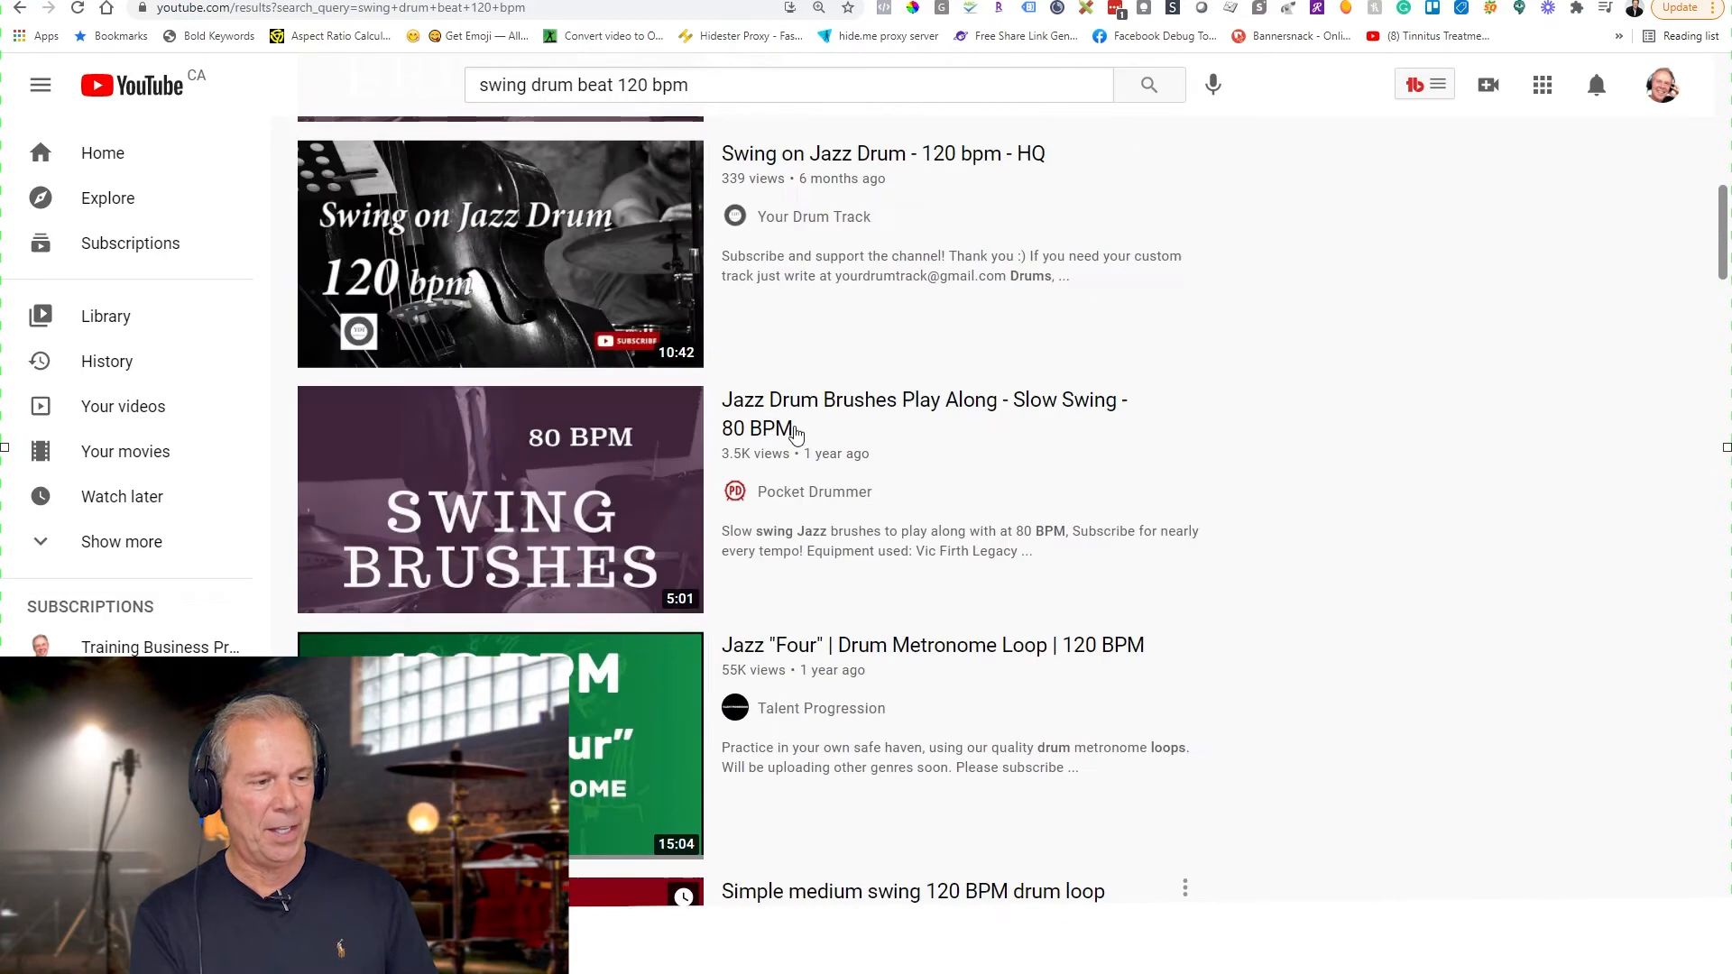
{"action": "scroll", "coordinate": [795, 433], "scroll_direction": "up", "scroll_amount": 4}
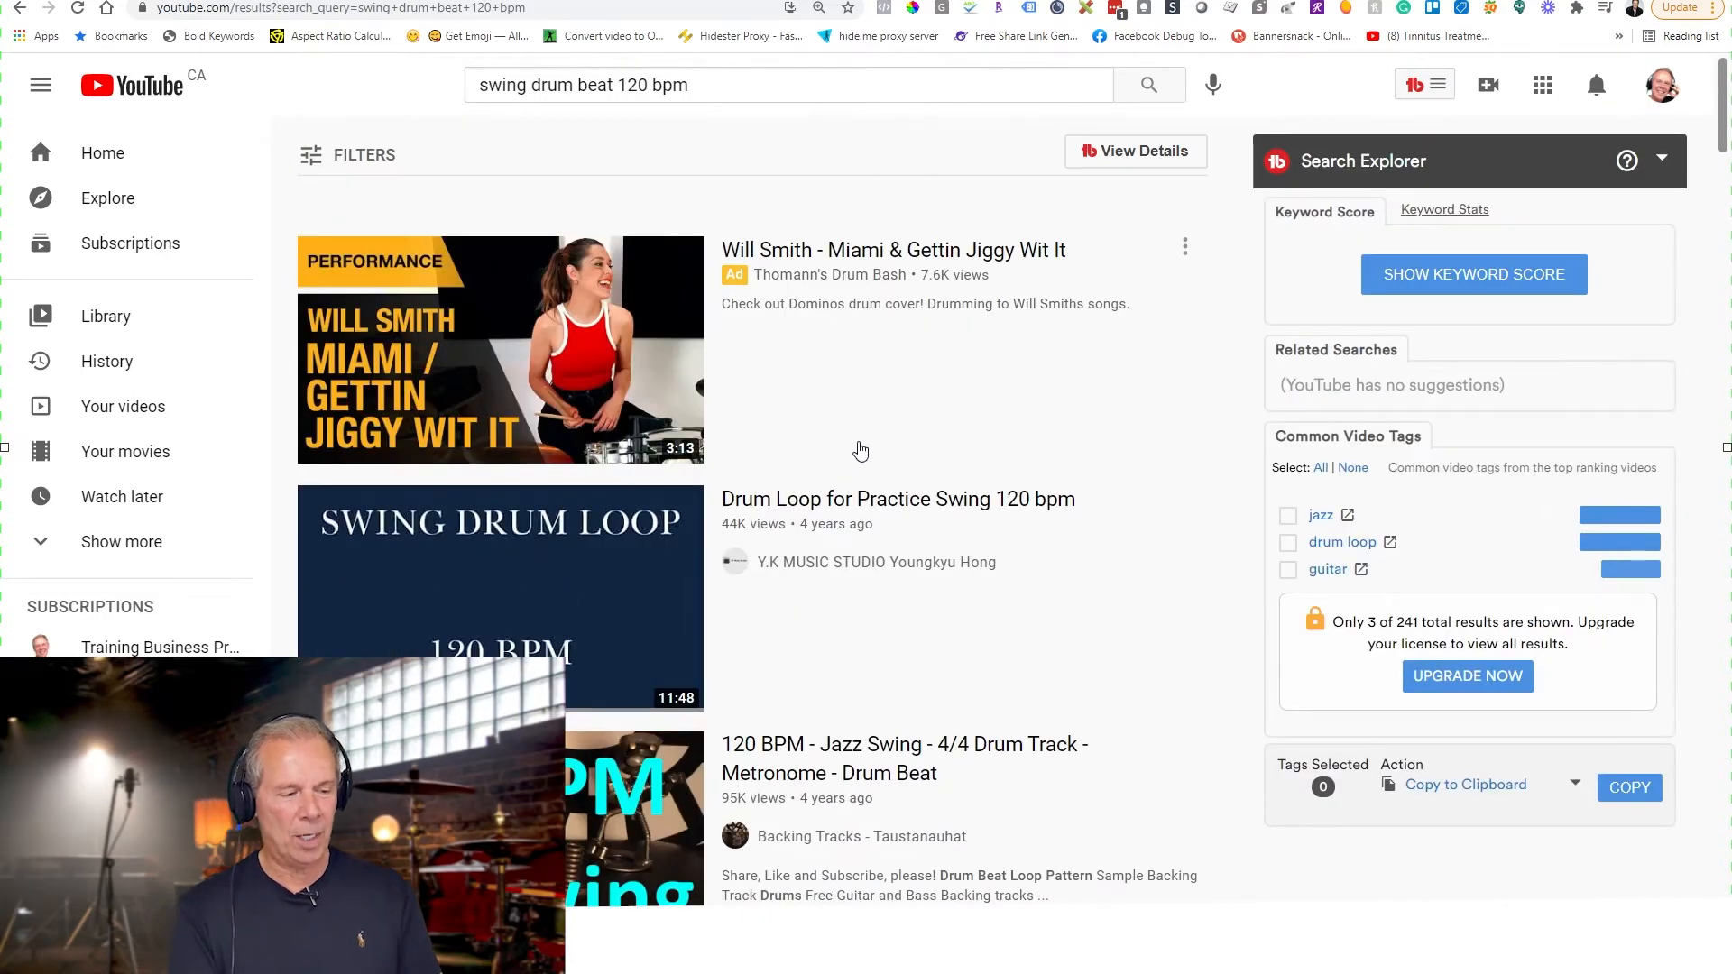
{"action": "scroll", "coordinate": [864, 453], "scroll_direction": "down", "scroll_amount": 3}
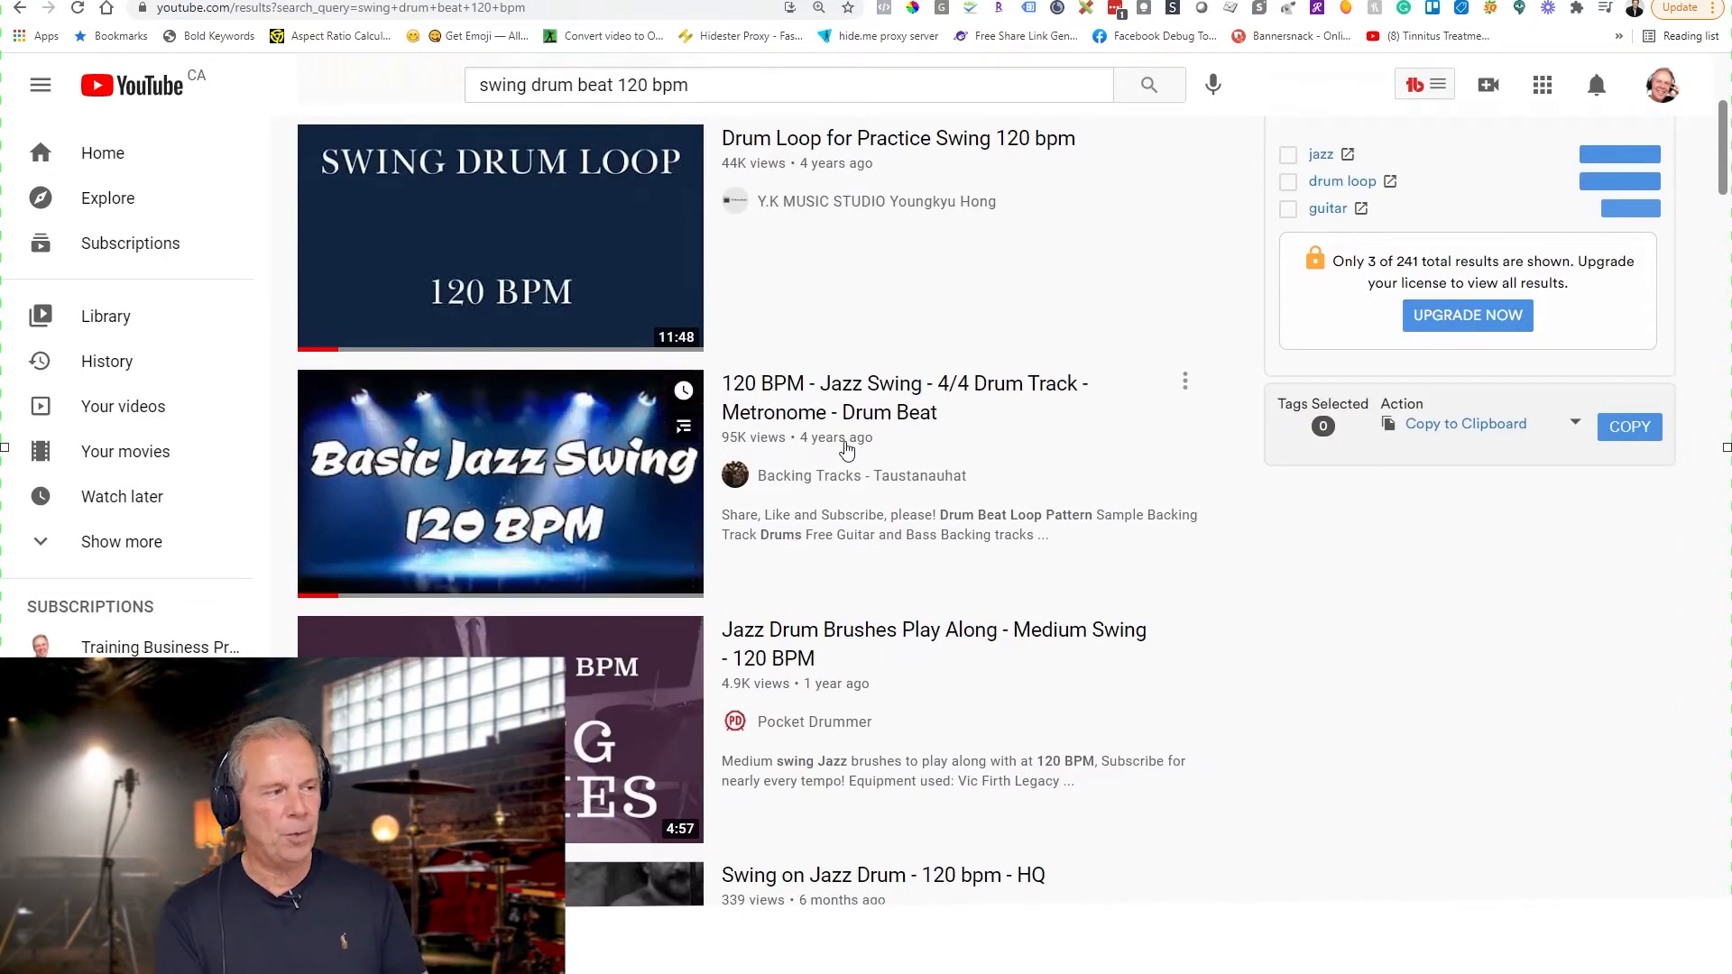
- Open the 20 Minute Beat - Dynamic Jazz Beat 120 BPM video and record it with Camtasia Recorder, full screen with audio on
{"action": "scroll", "coordinate": [839, 451], "scroll_direction": "up", "scroll_amount": 1}
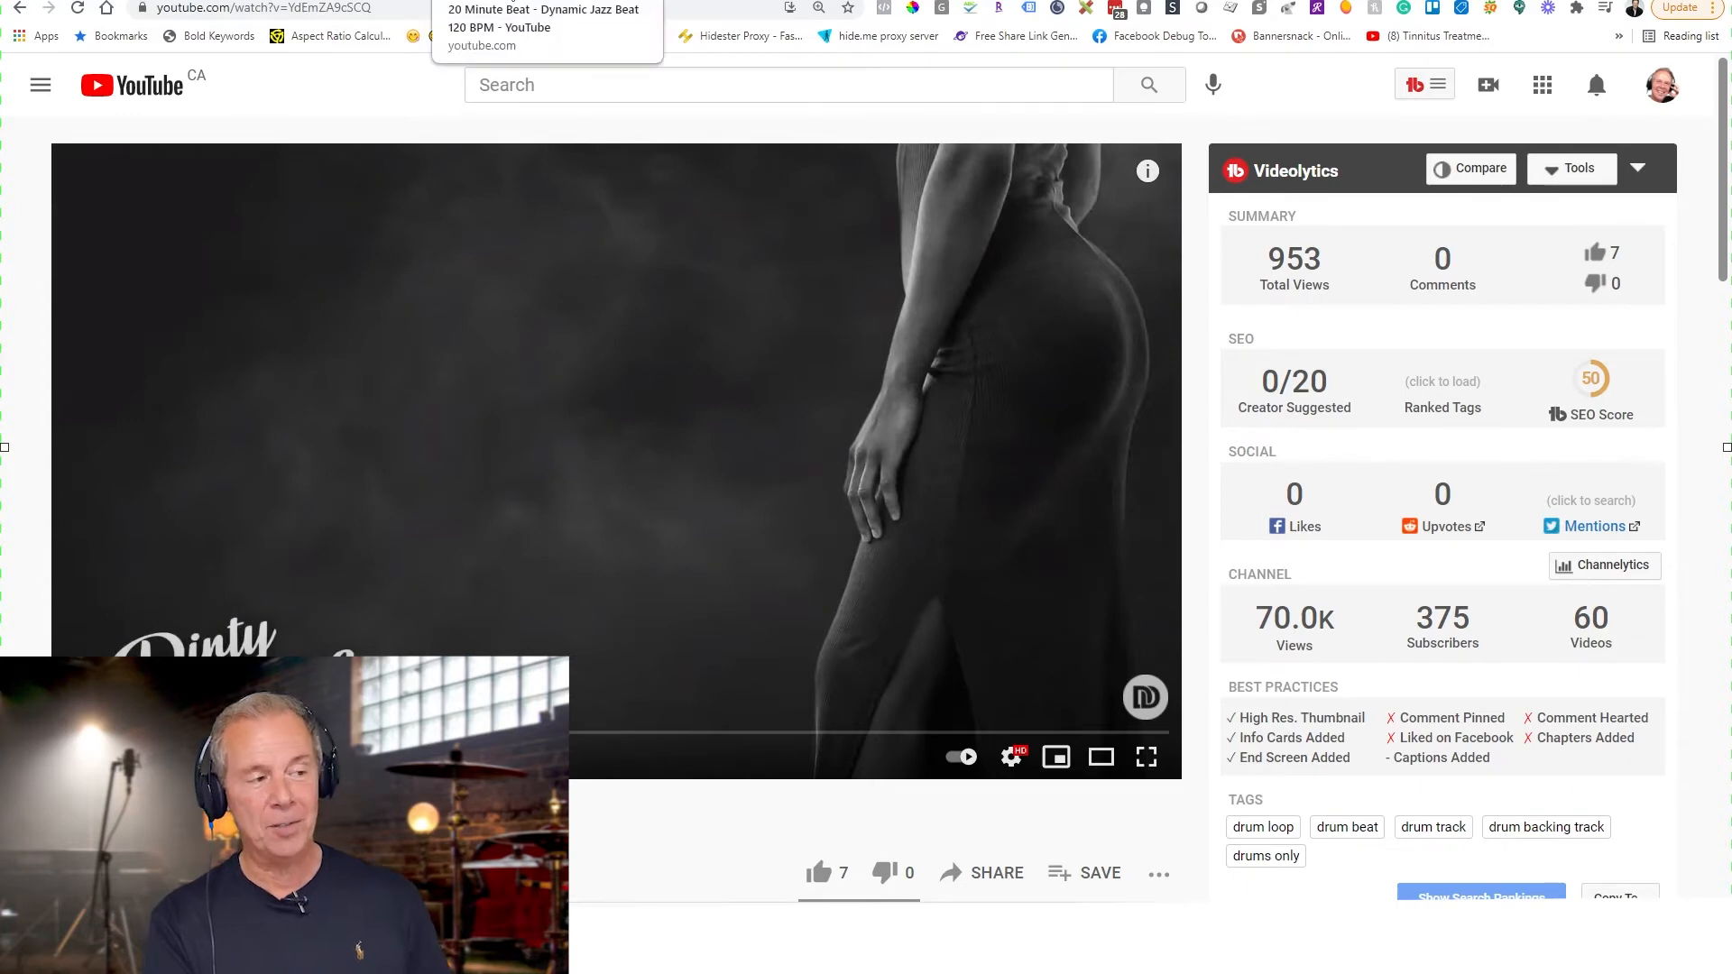
{"action": "left_click", "coordinate": [512, 1]}
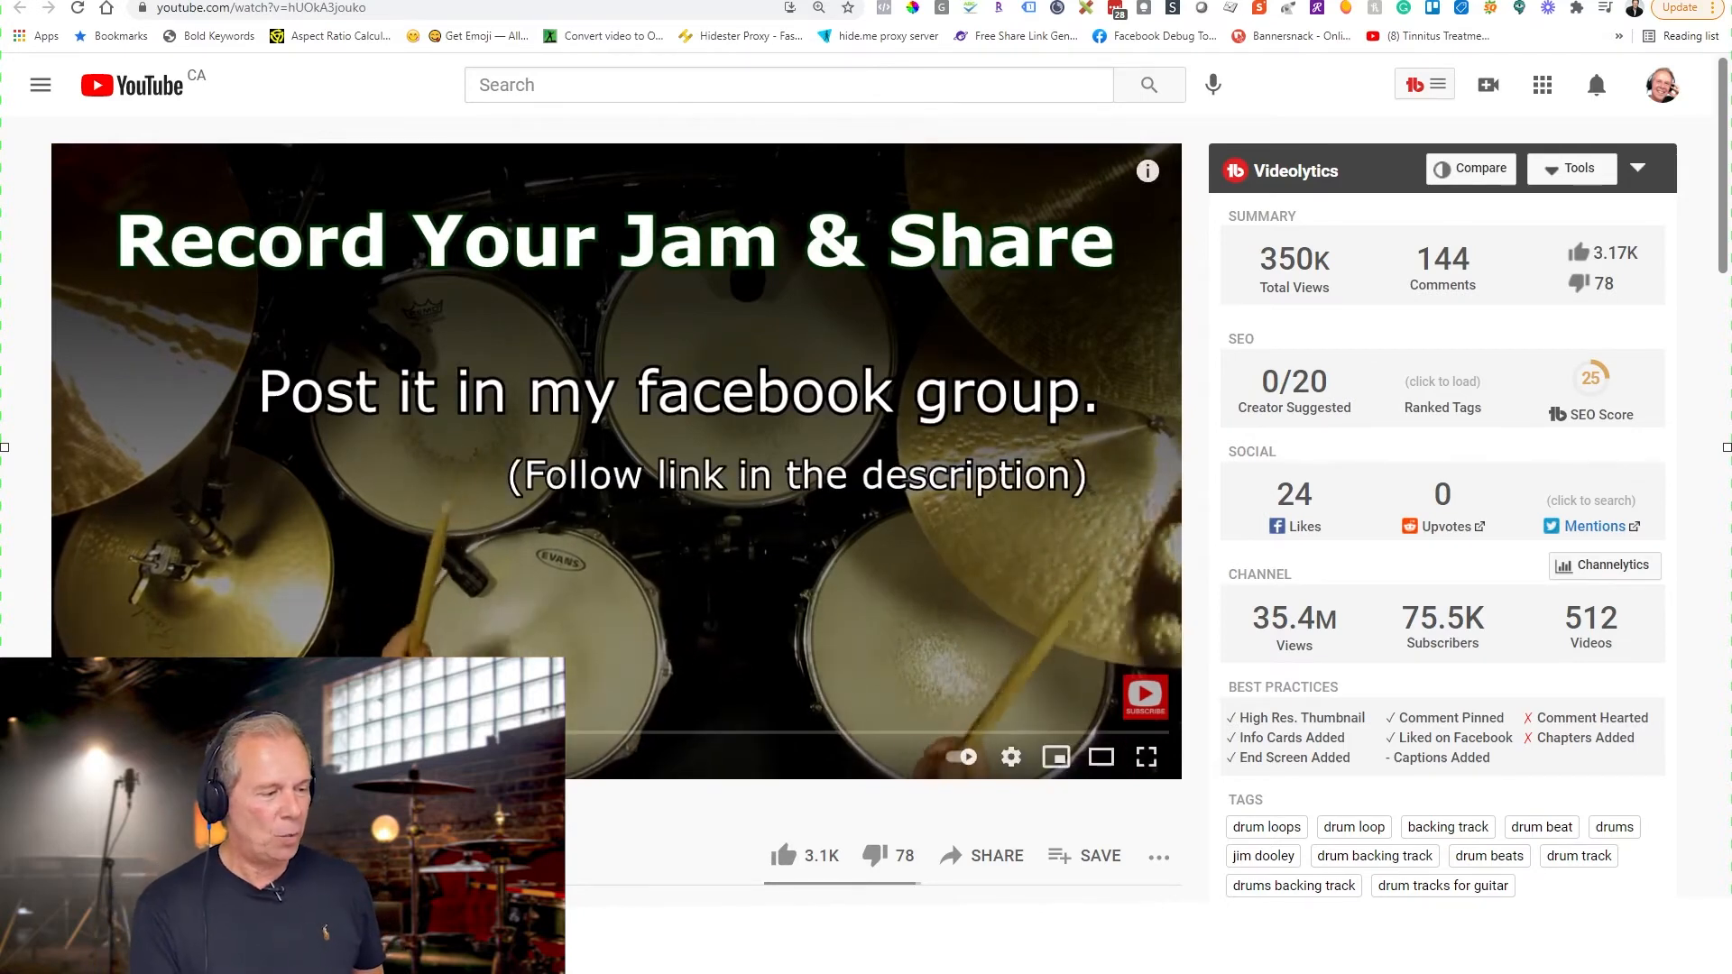
{"action": "left_click_drag", "start_coordinate": [1731, 672], "coordinate": [1483, 587]}
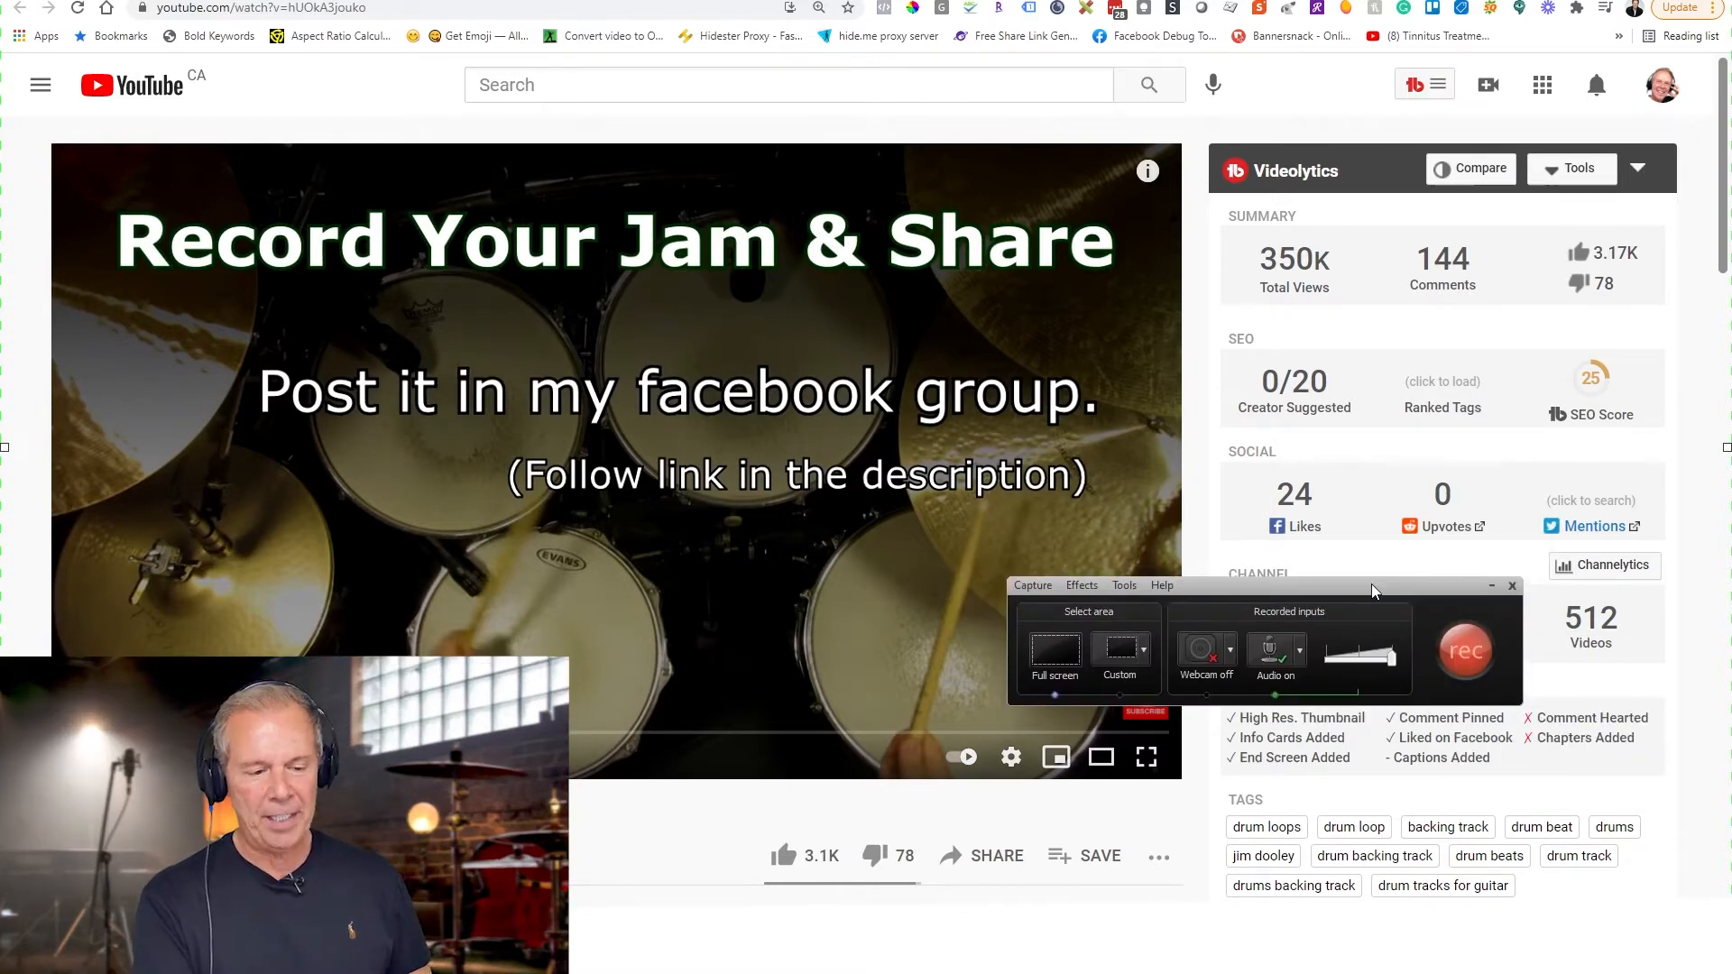
{"action": "left_click_drag", "start_coordinate": [1372, 591], "coordinate": [1250, 615]}
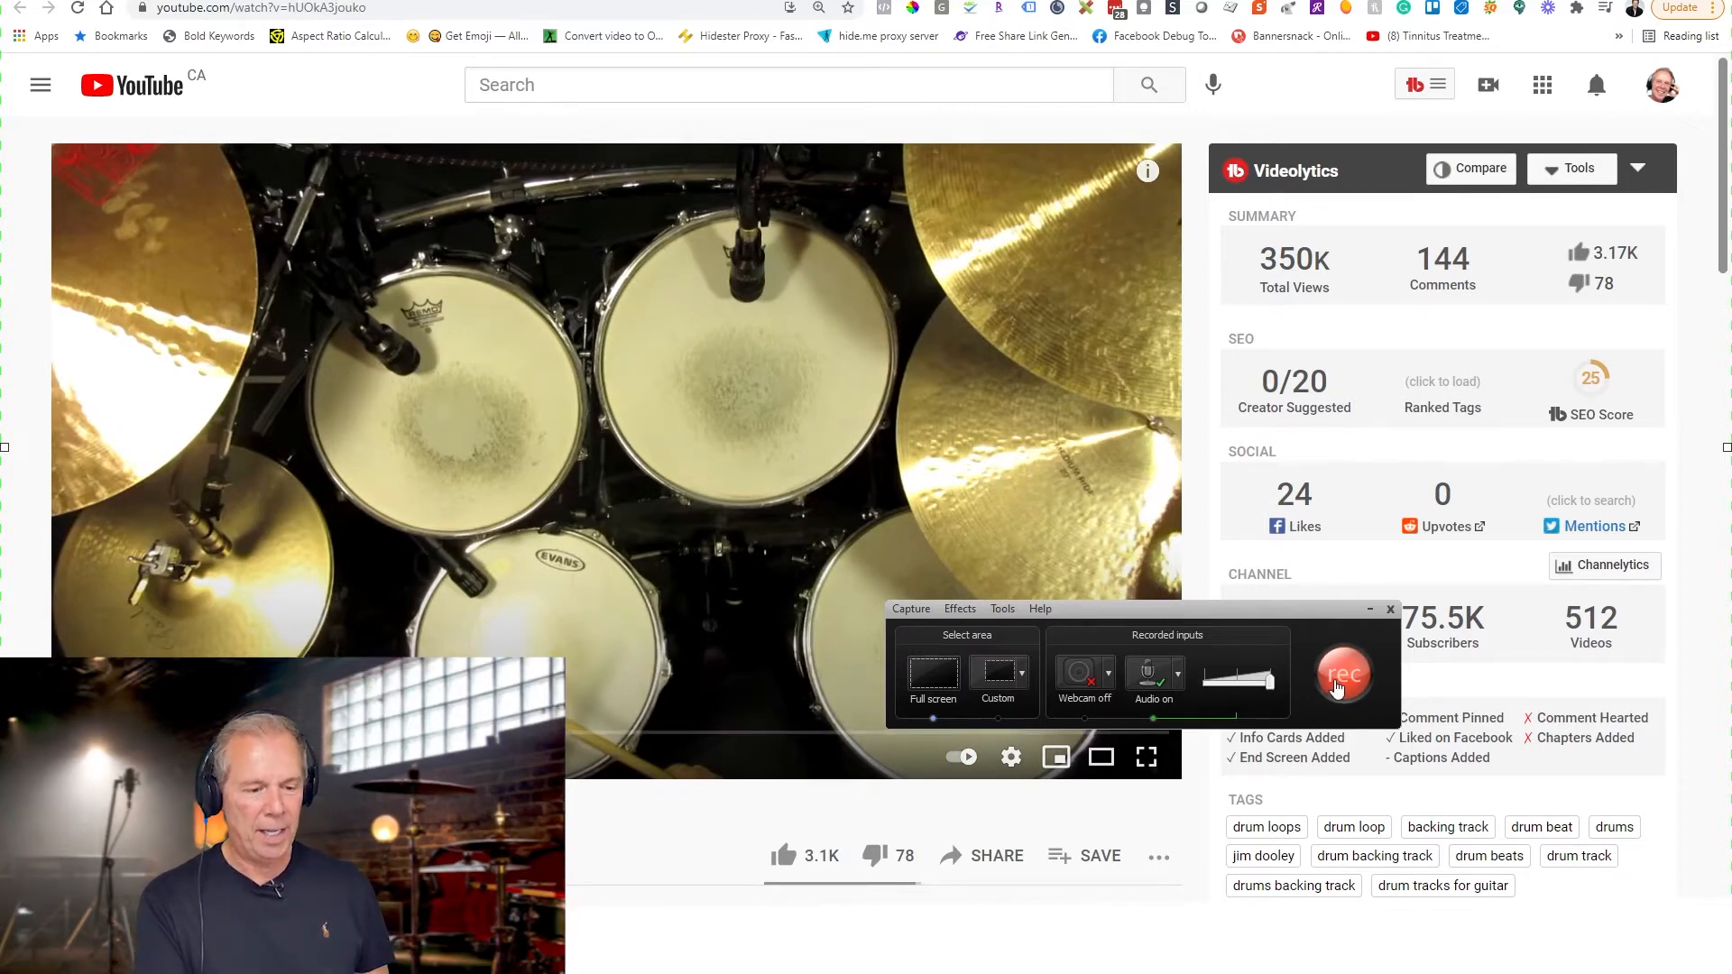
{"action": "left_click", "coordinate": [1342, 676]}
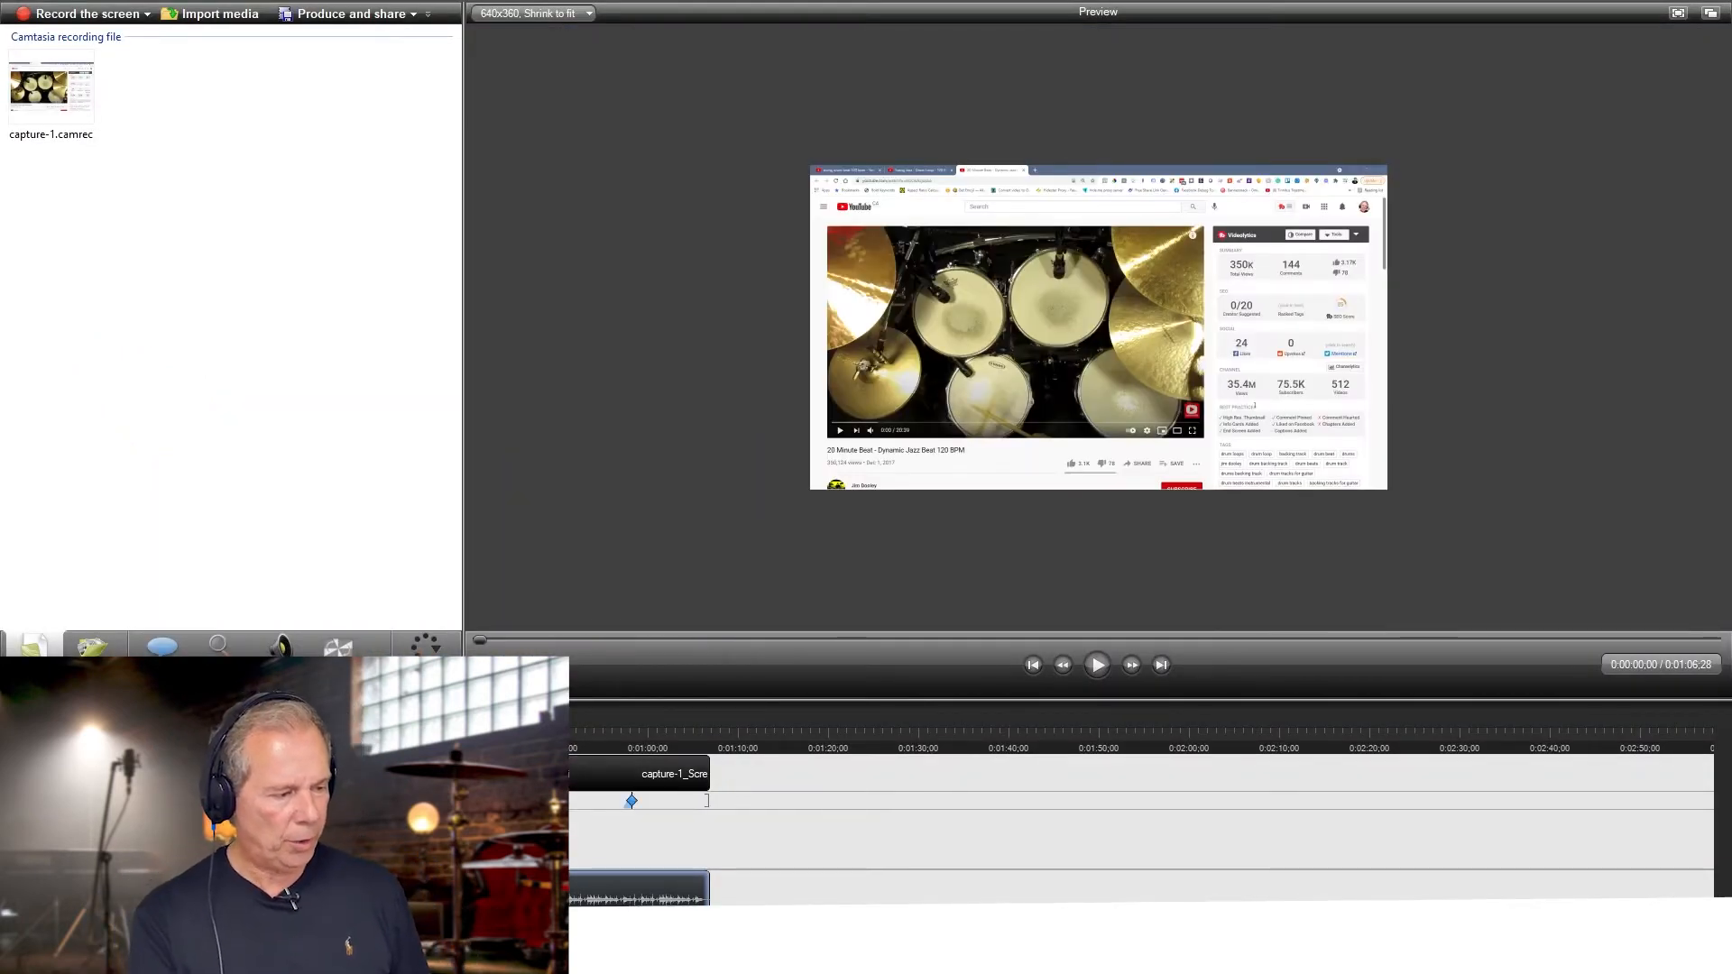
- Play the opening seconds of the captured drum recording in Camtasia Studio
{"action": "left_click", "coordinate": [155, 741]}
{"action": "key", "text": "space"}
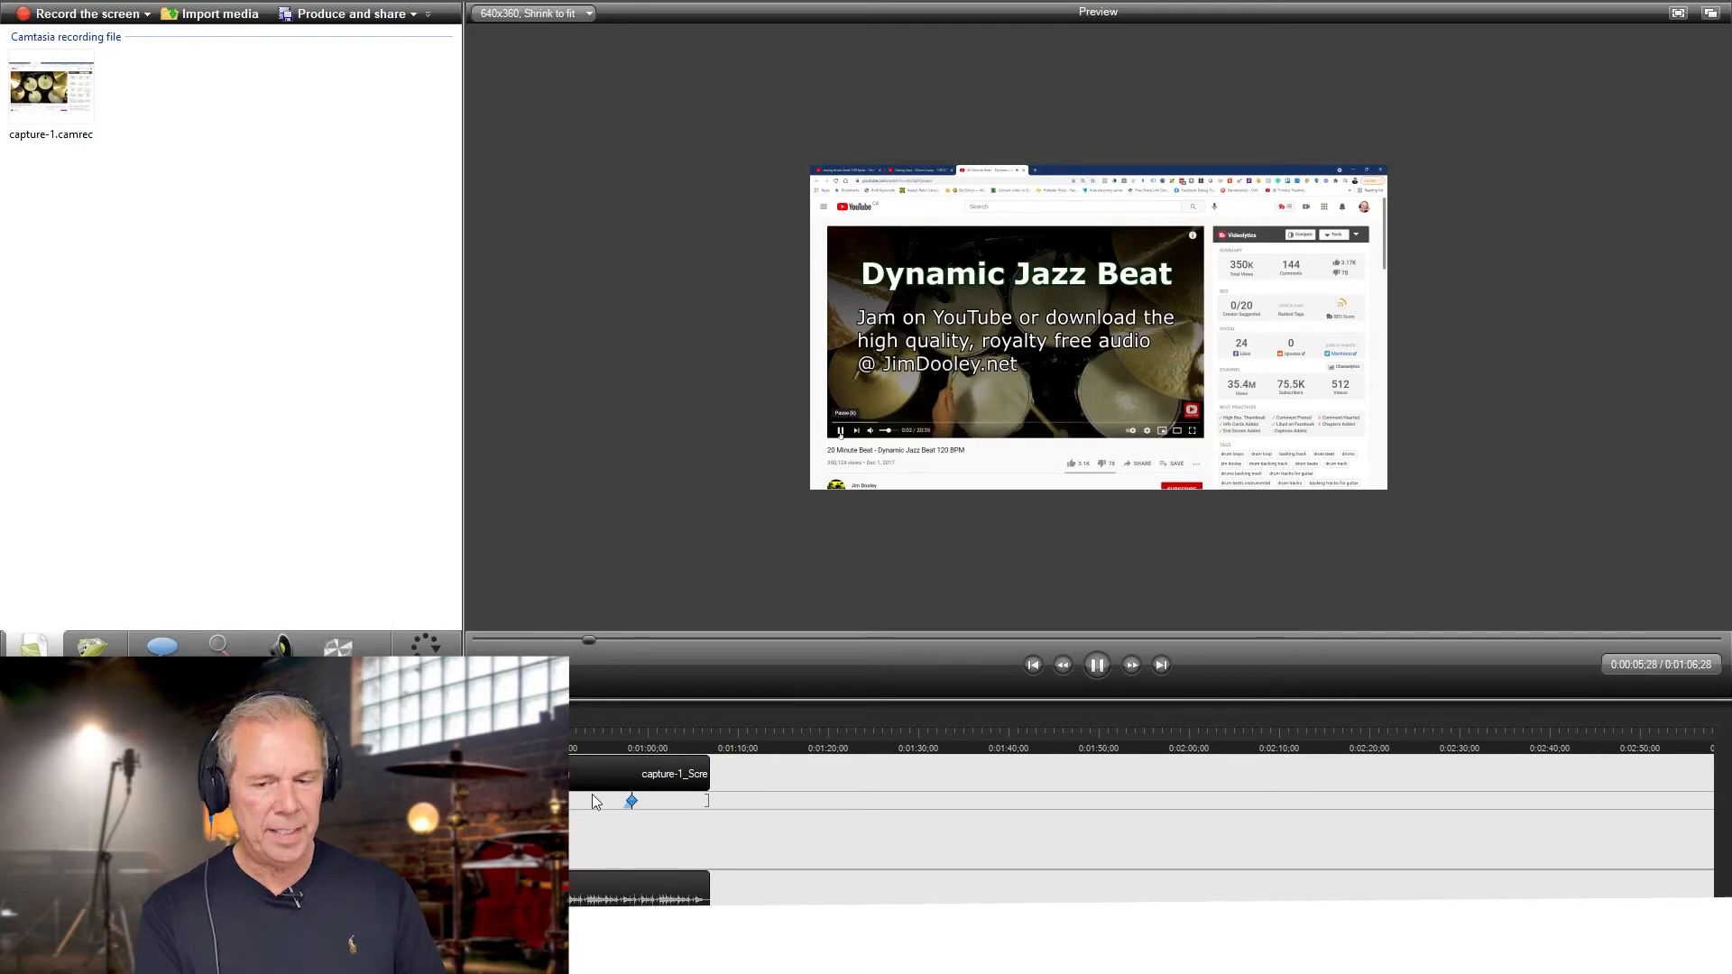
{"action": "key", "text": "space"}
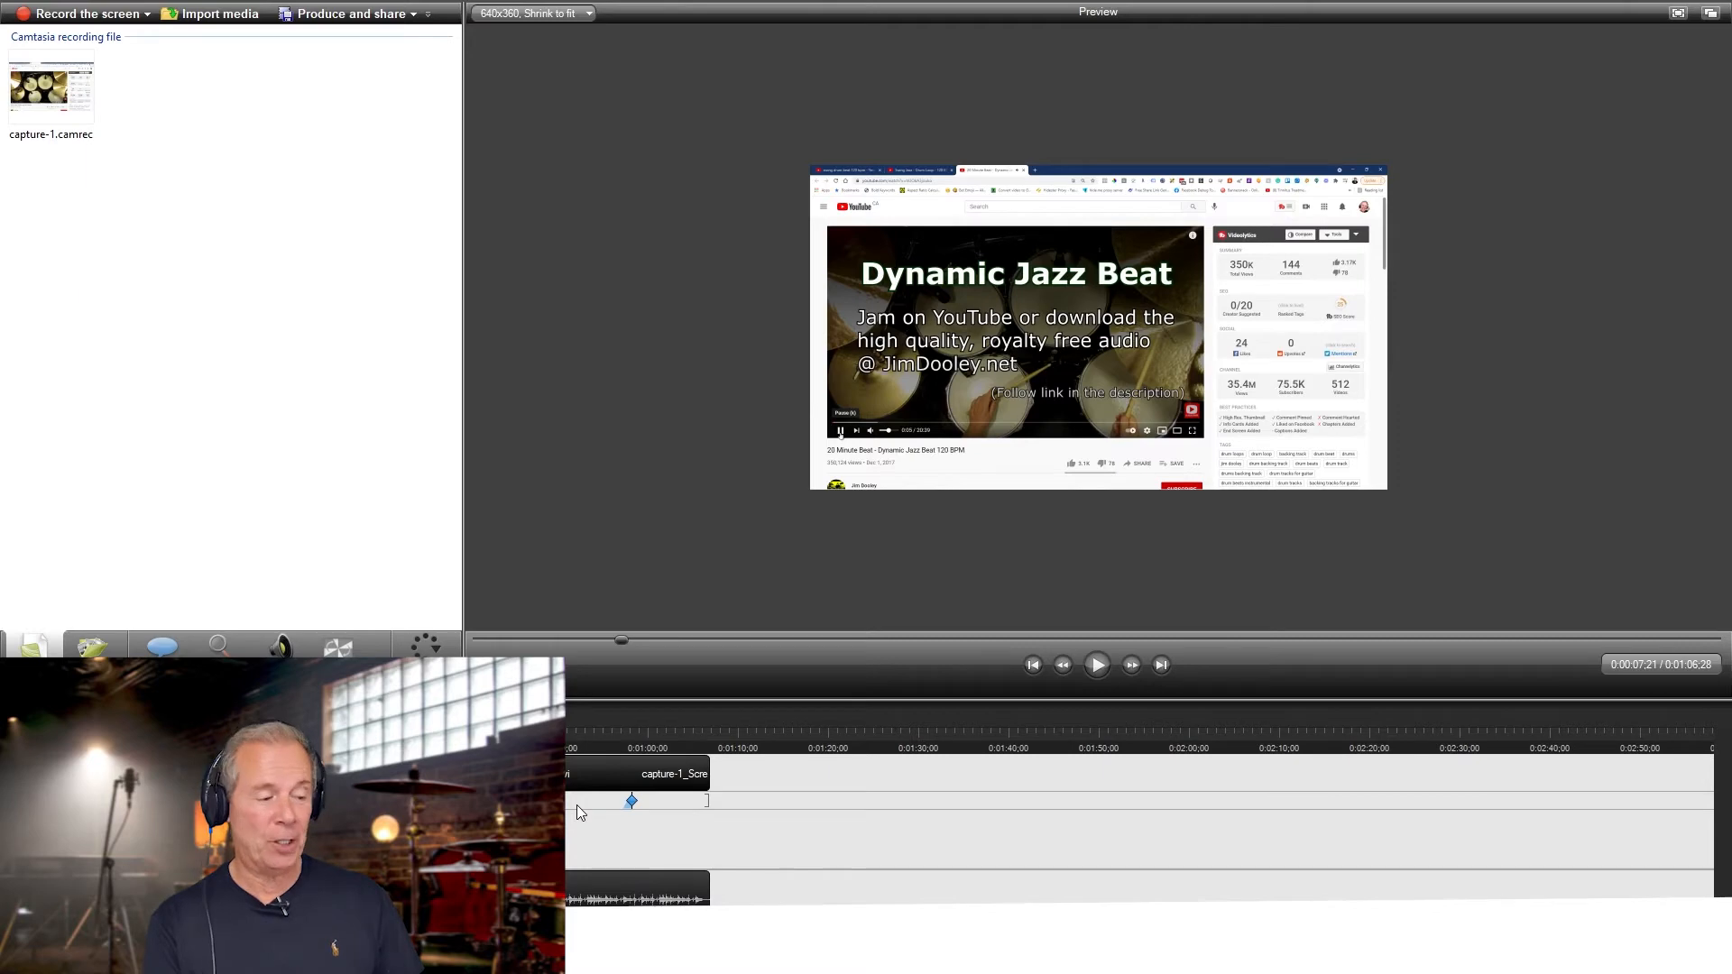
- Start producing the recording with custom production settings as MP3 - audio only, at 44.100kHz, Stereo, 96kBits/sec
{"action": "left_click", "coordinate": [347, 14]}
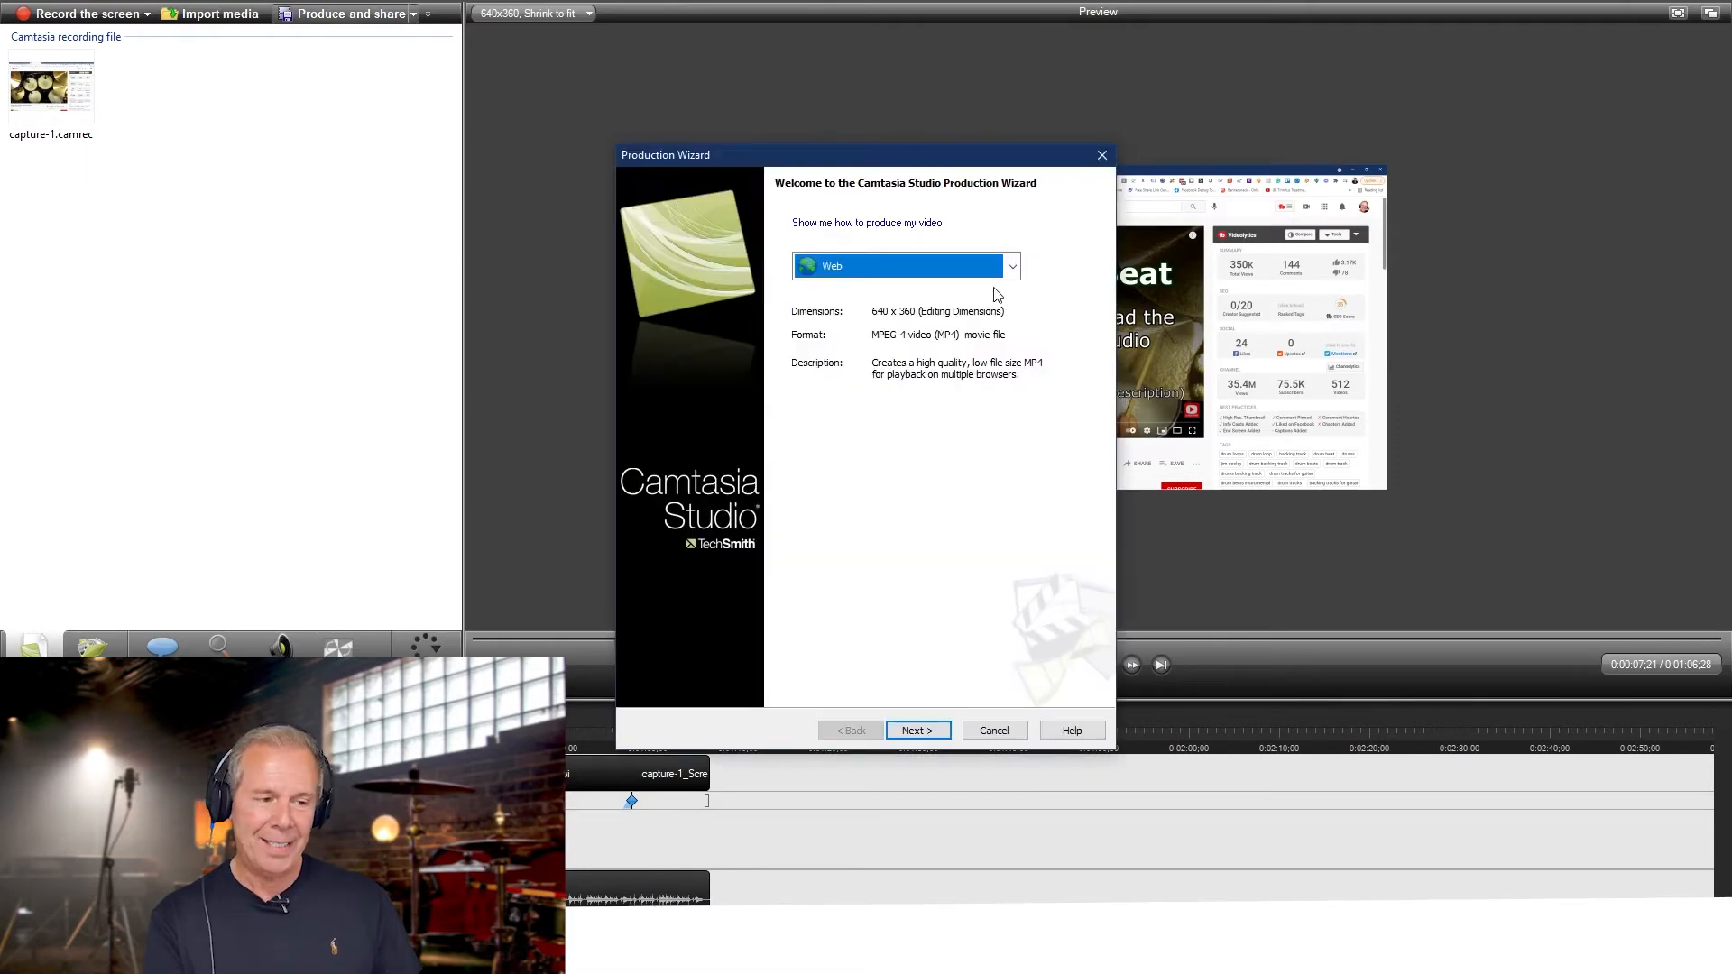
{"action": "left_click", "coordinate": [1010, 270]}
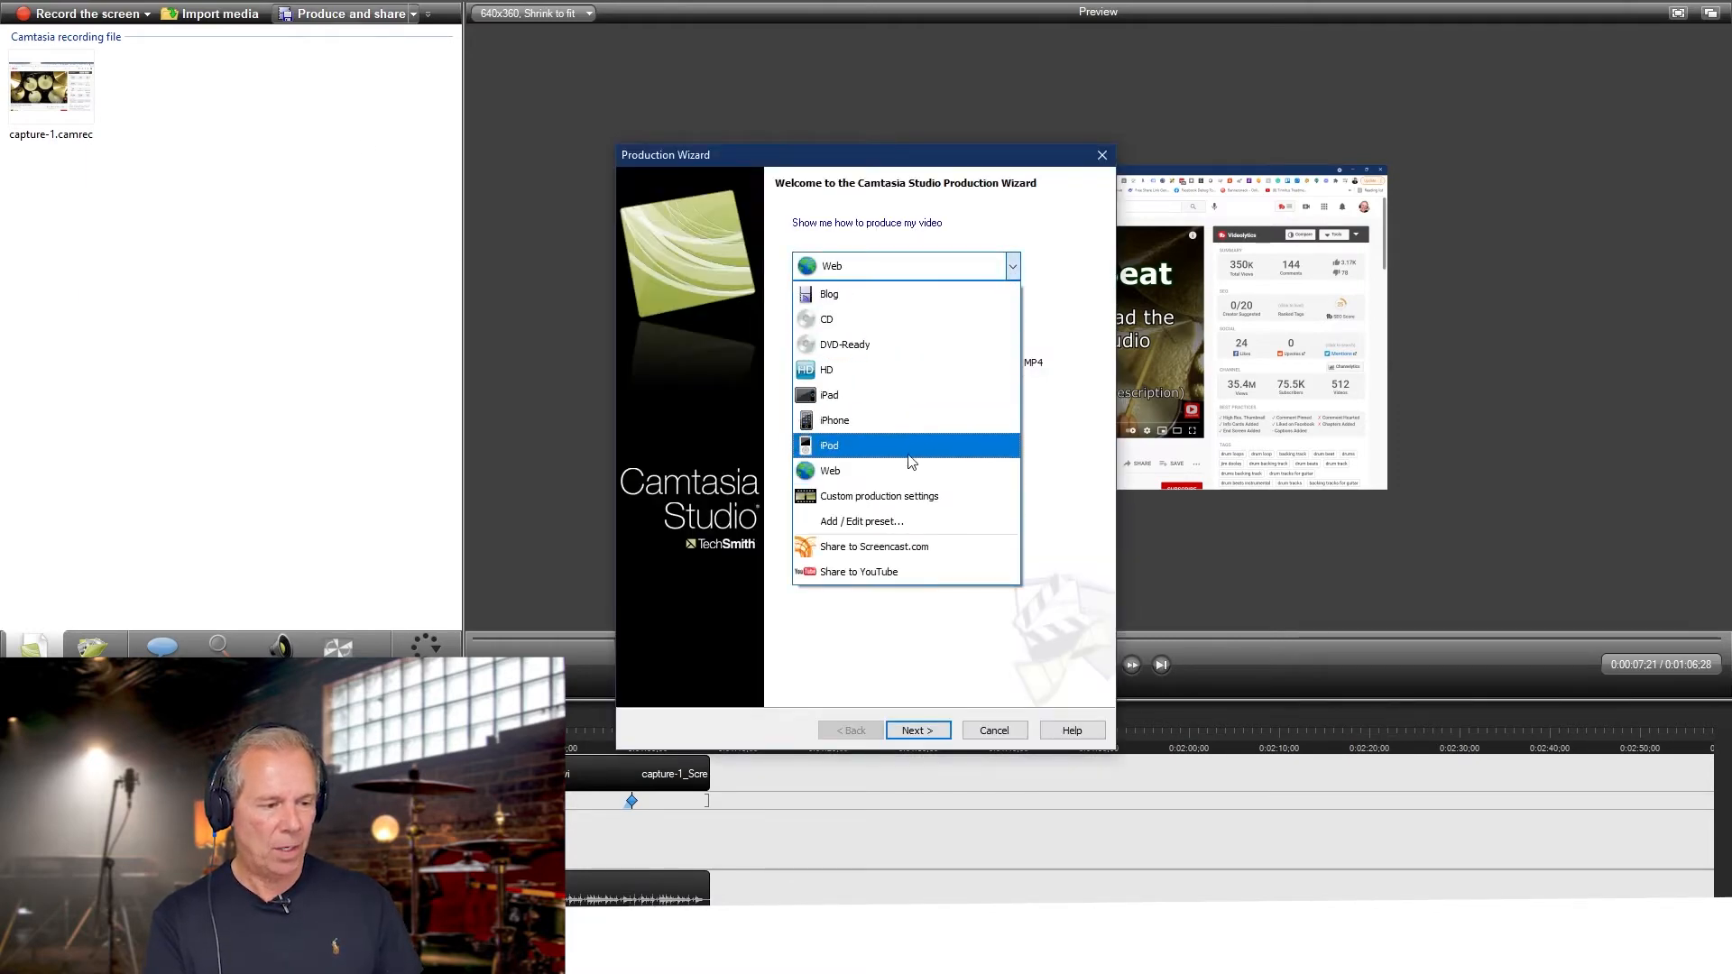
{"action": "left_click", "coordinate": [892, 496]}
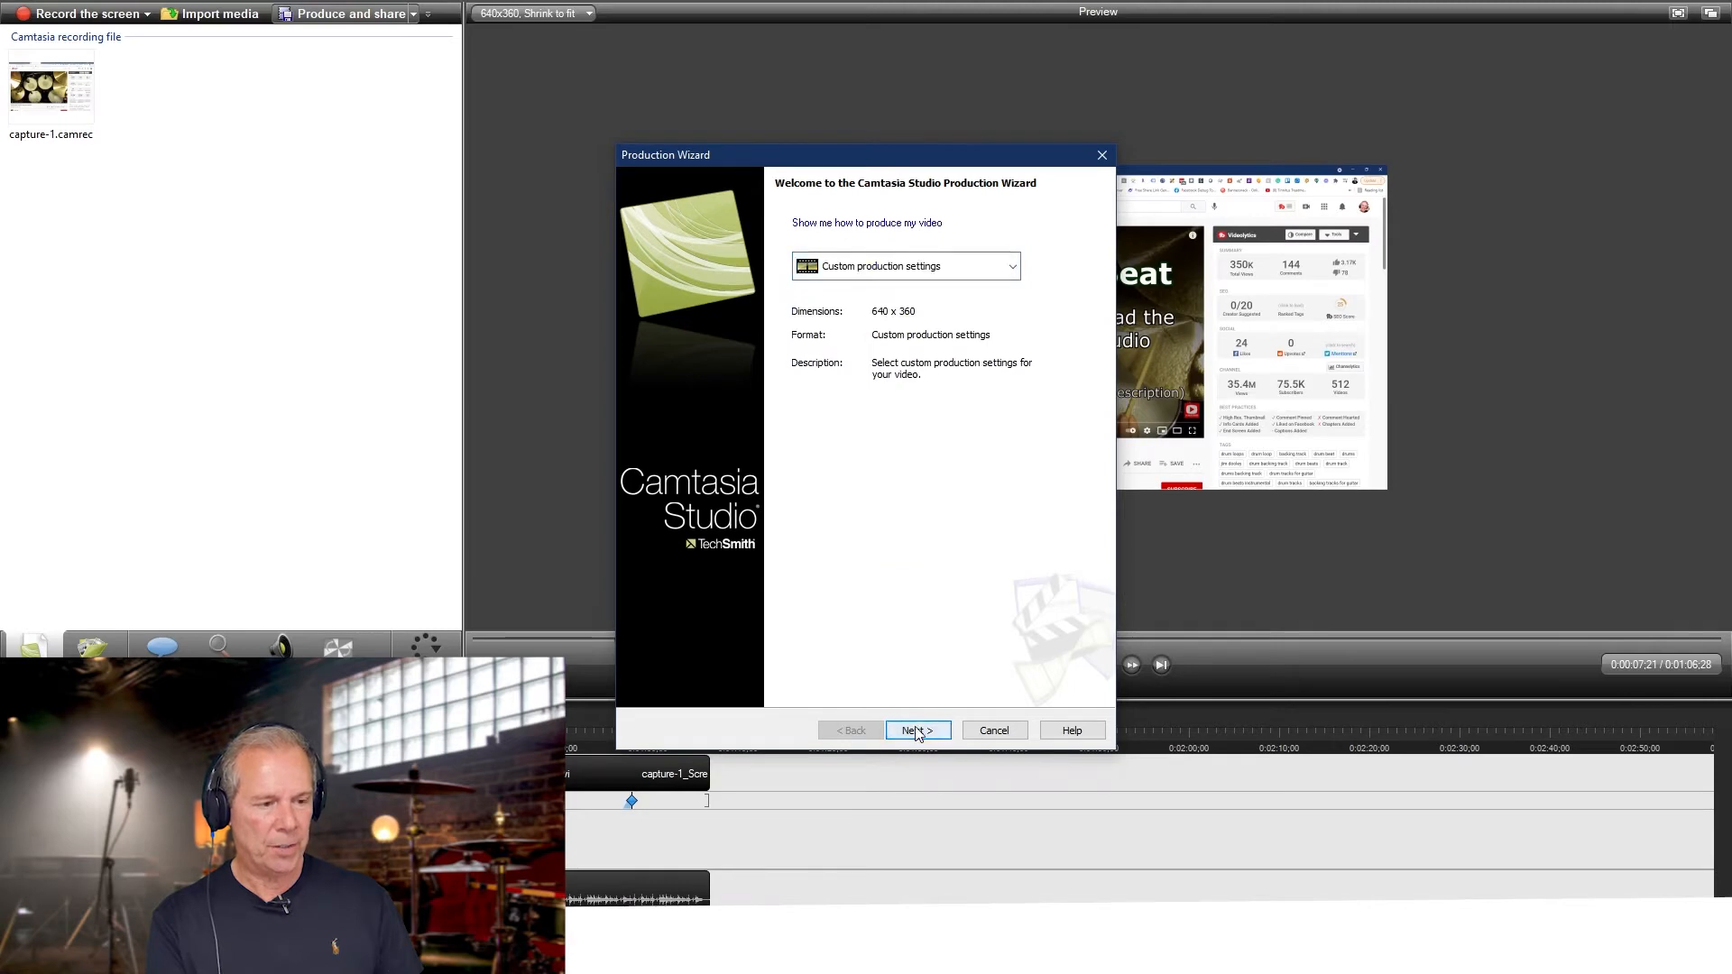
{"action": "left_click", "coordinate": [916, 730]}
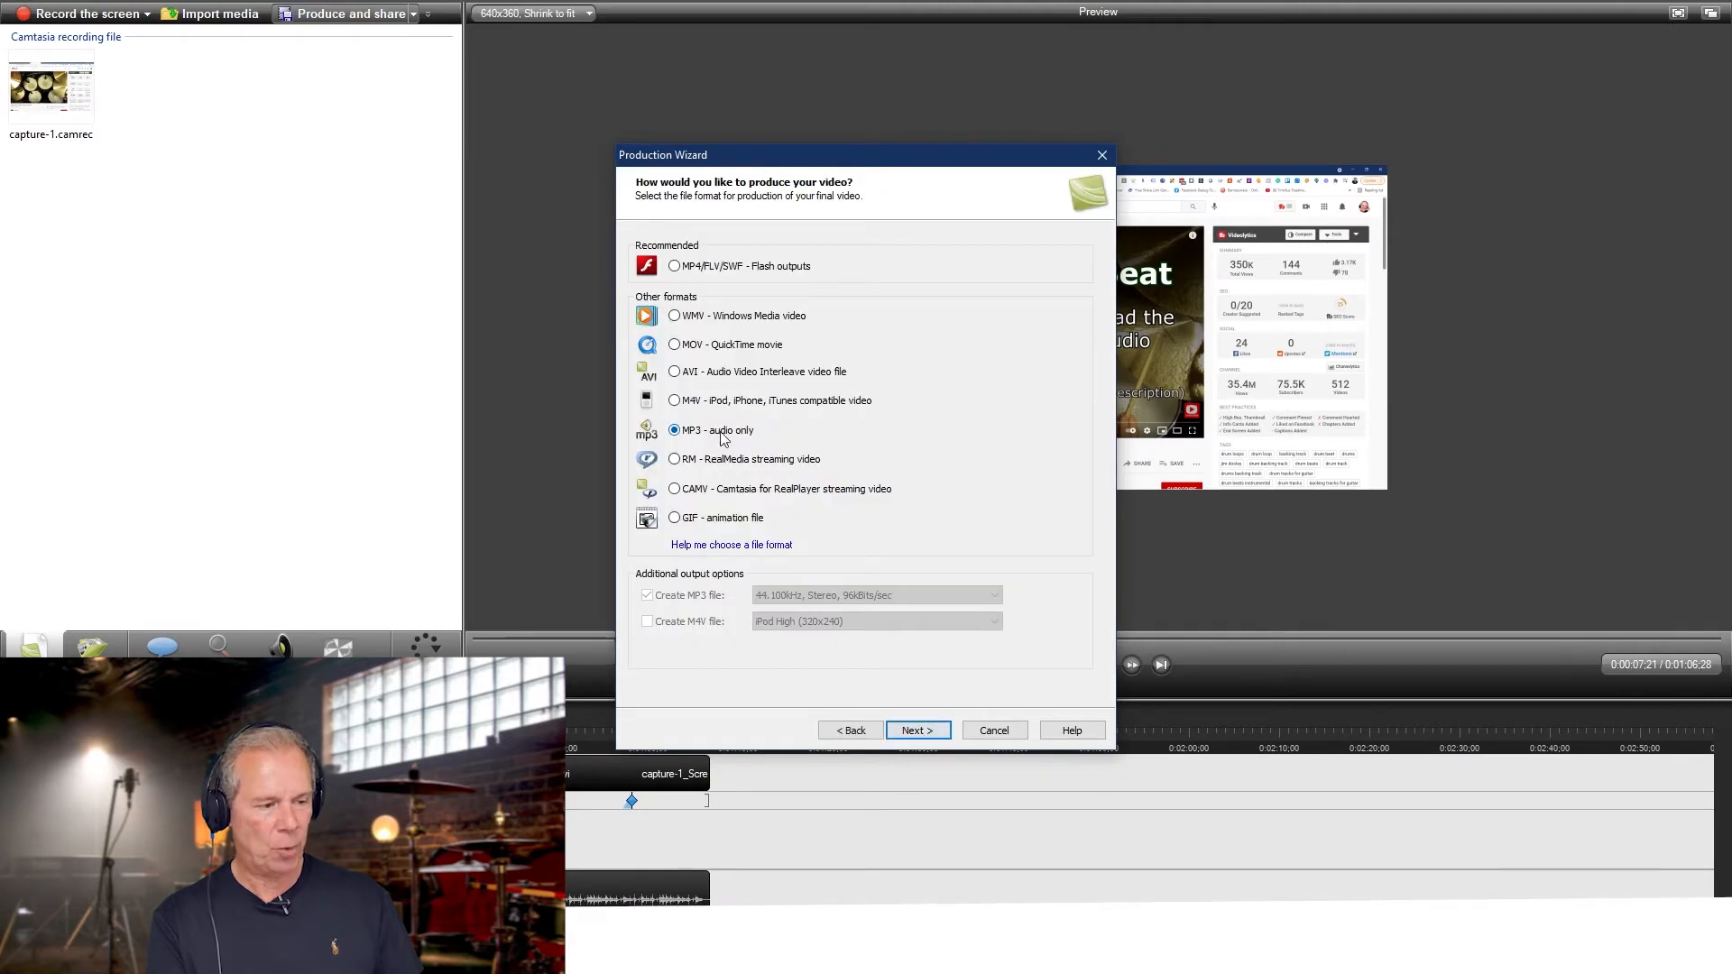
{"action": "left_click", "coordinate": [915, 730]}
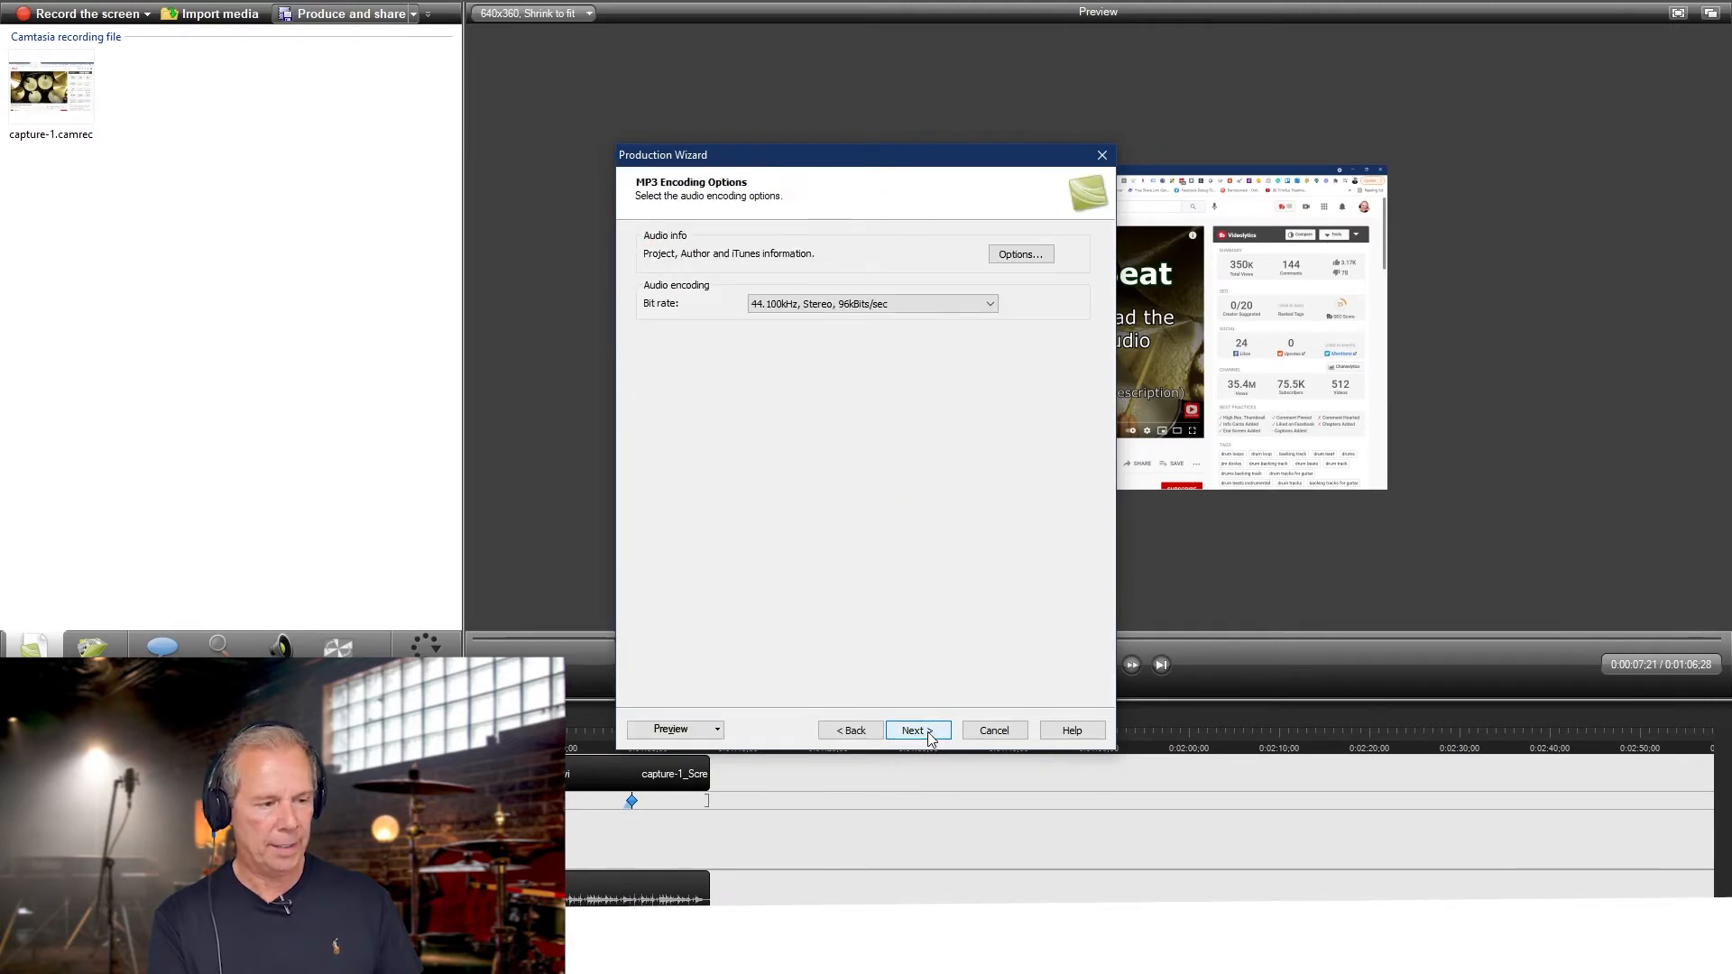
{"action": "left_click", "coordinate": [929, 733]}
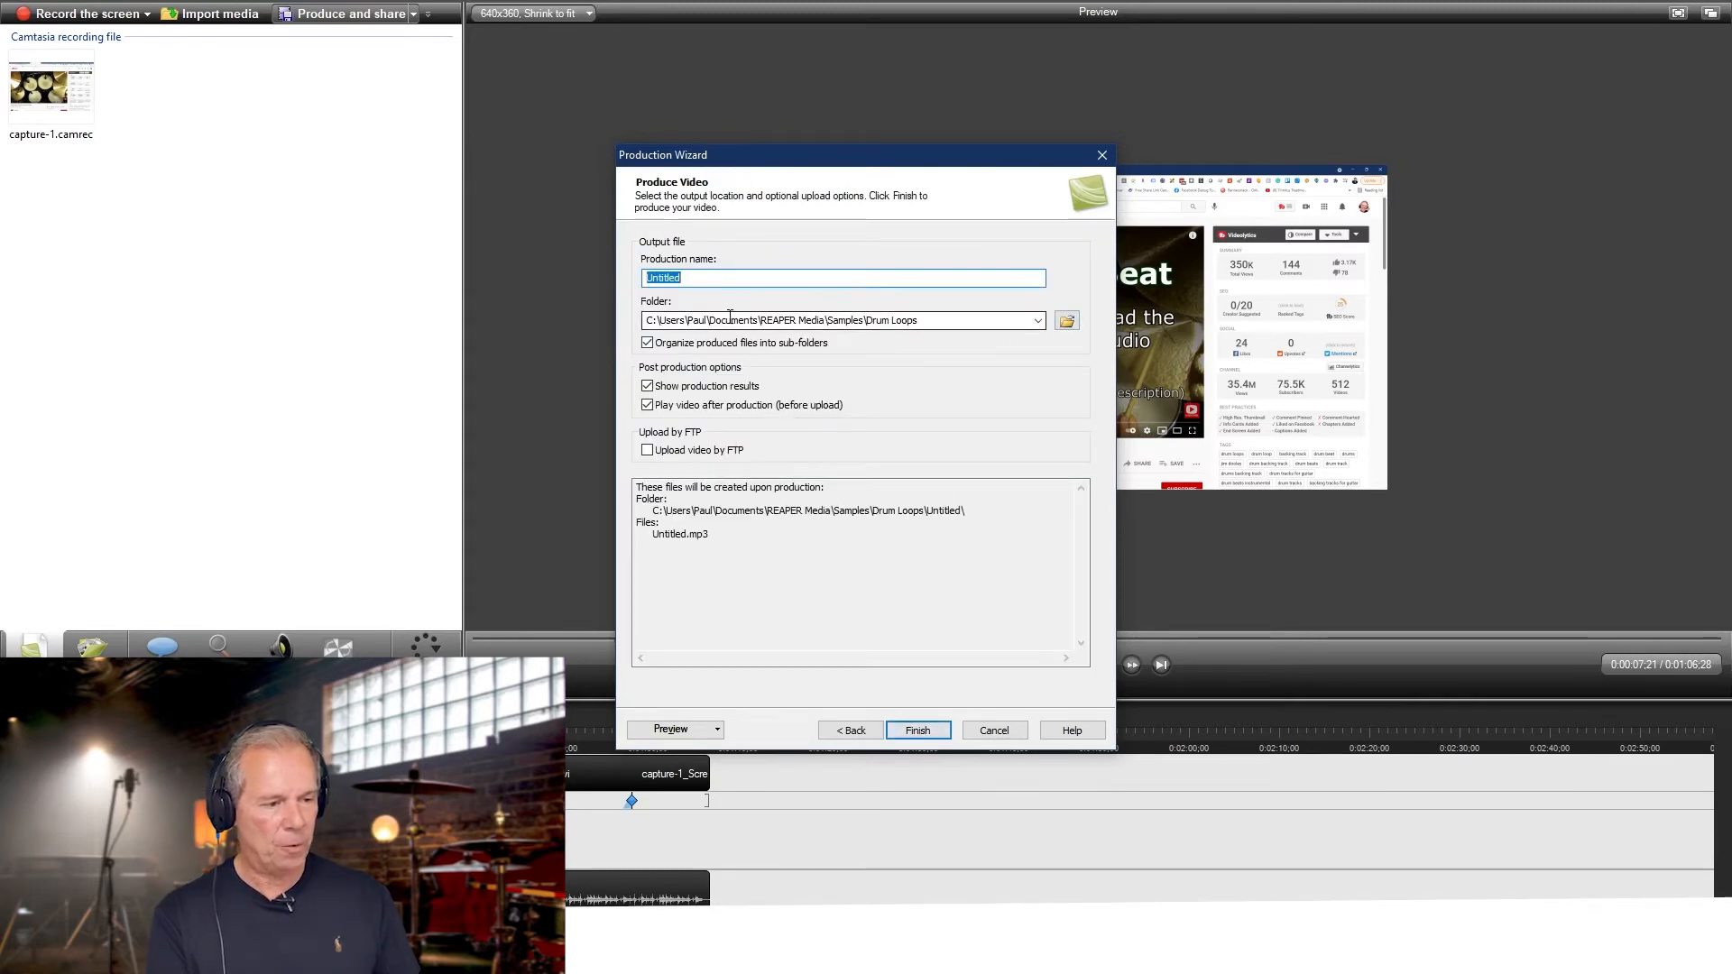
- Name the production Swing Drums 120 bpm Autumn Leaves, keep the REAPER Media Samples\Drum Loops output folder, and produce the MP3
{"action": "left_click", "coordinate": [764, 319]}
{"action": "left_click", "coordinate": [950, 319]}
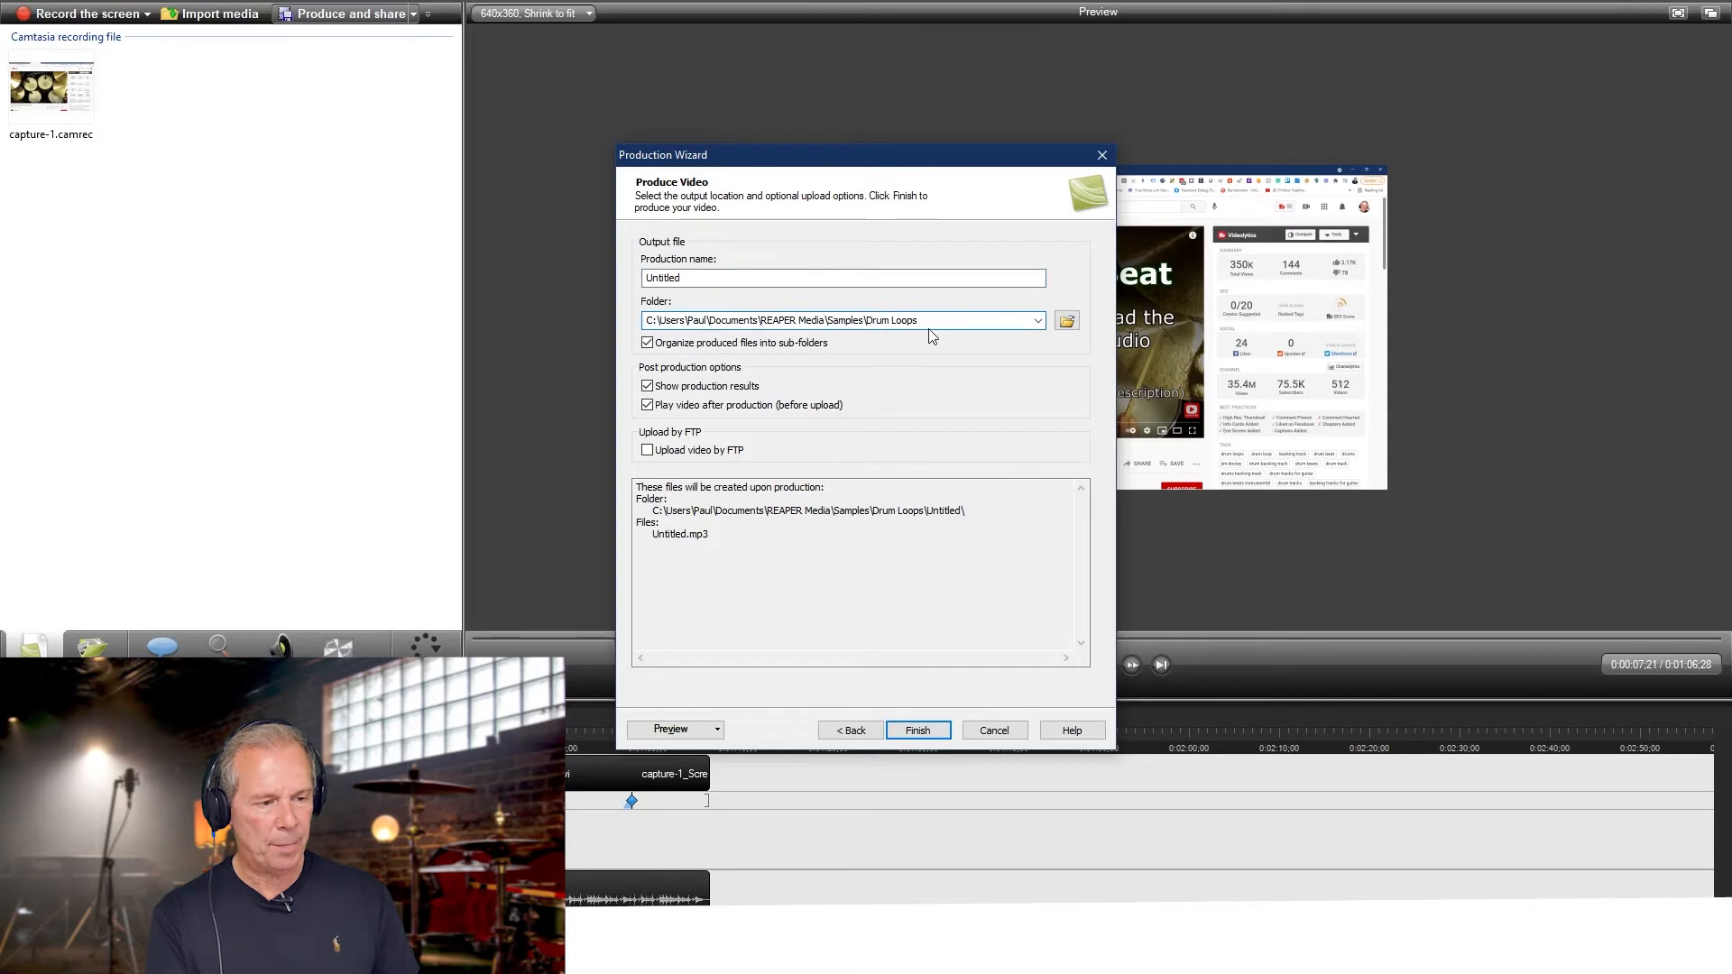
{"action": "double_click", "coordinate": [663, 278]}
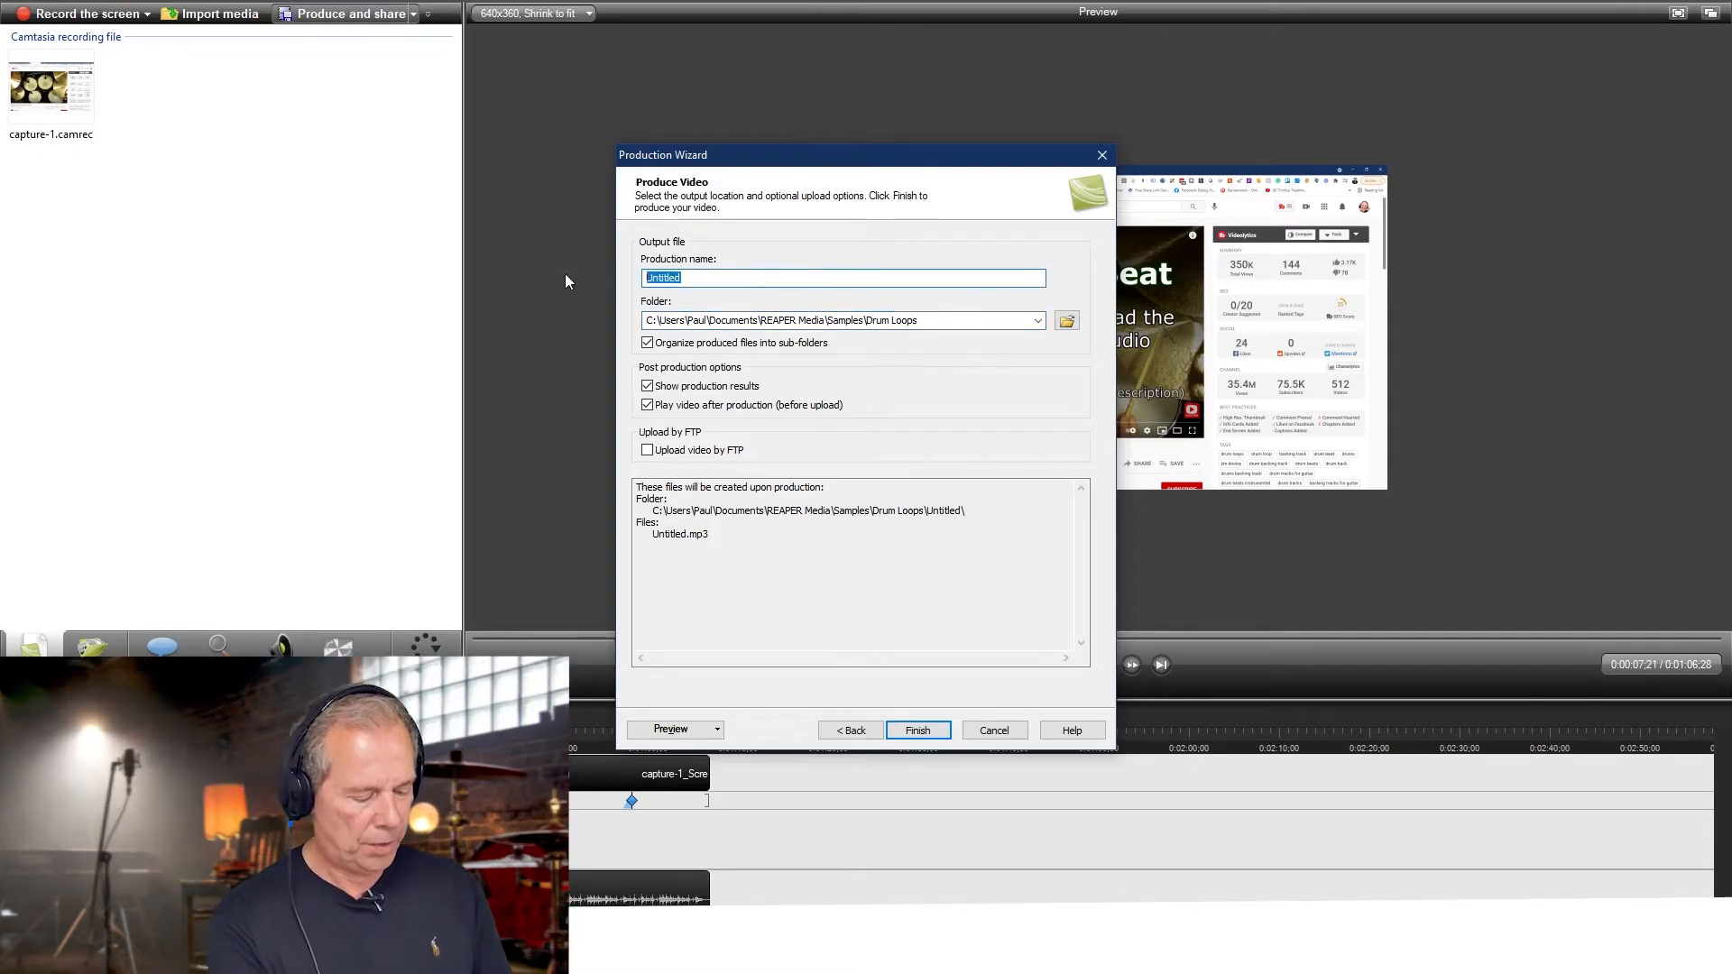
{"action": "type", "text": "Swing Drums"}
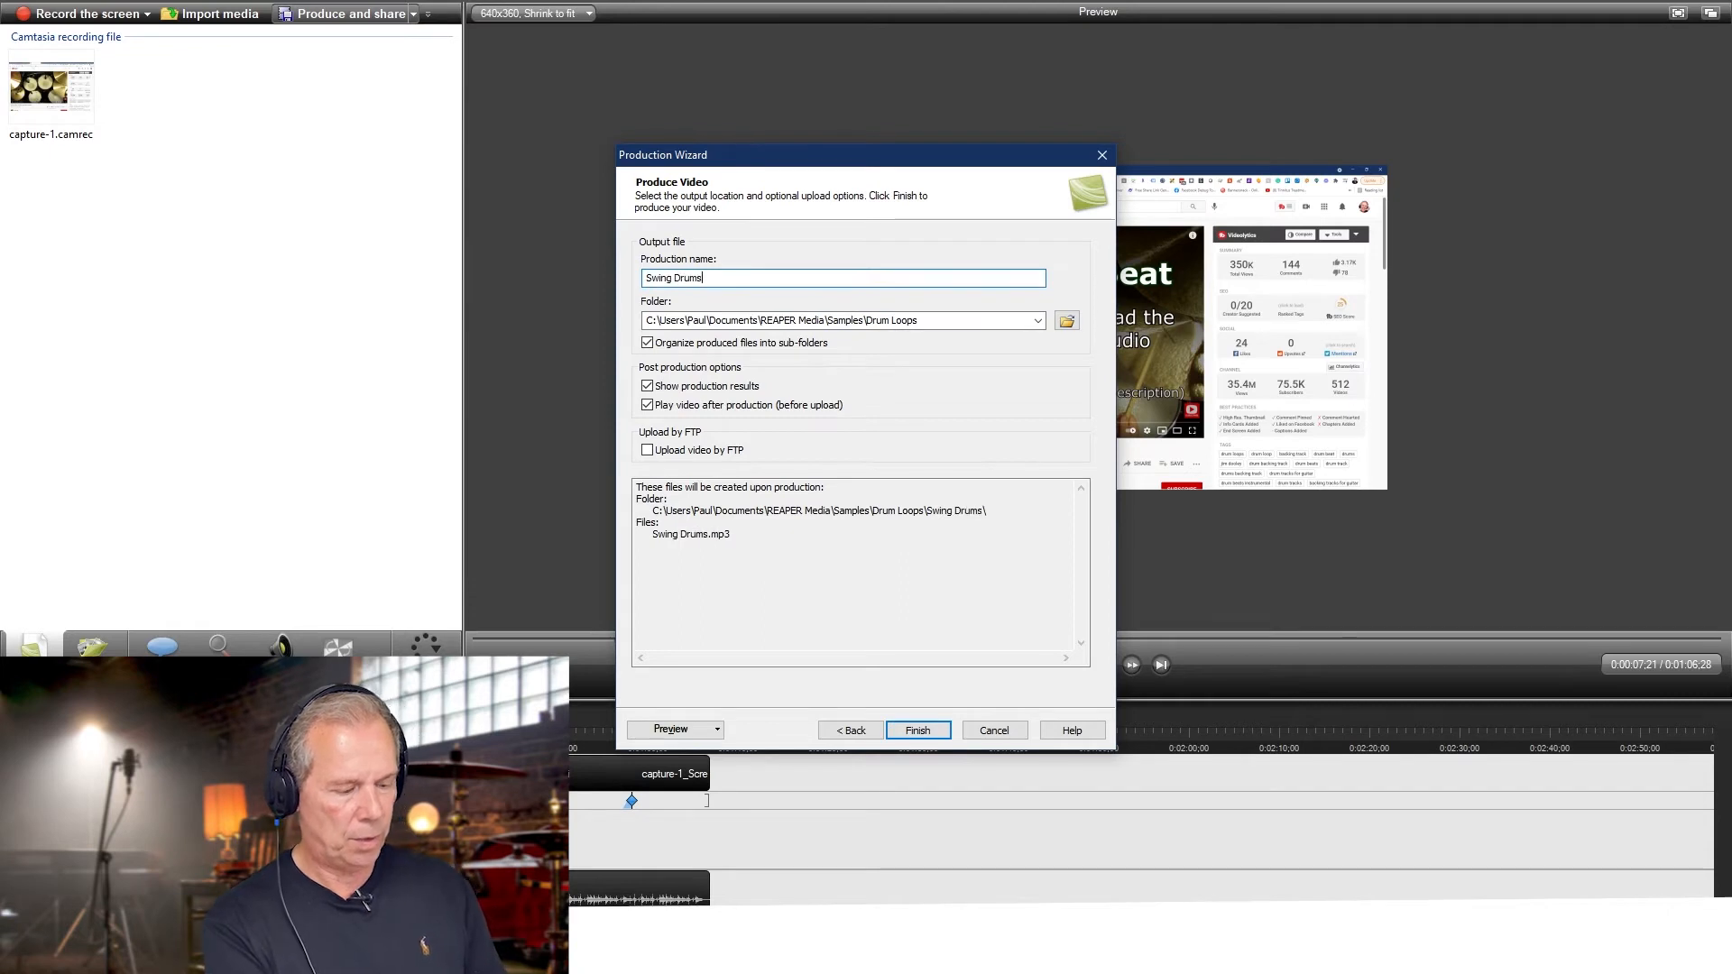
{"action": "type", "text": " 120 bpm Aut"}
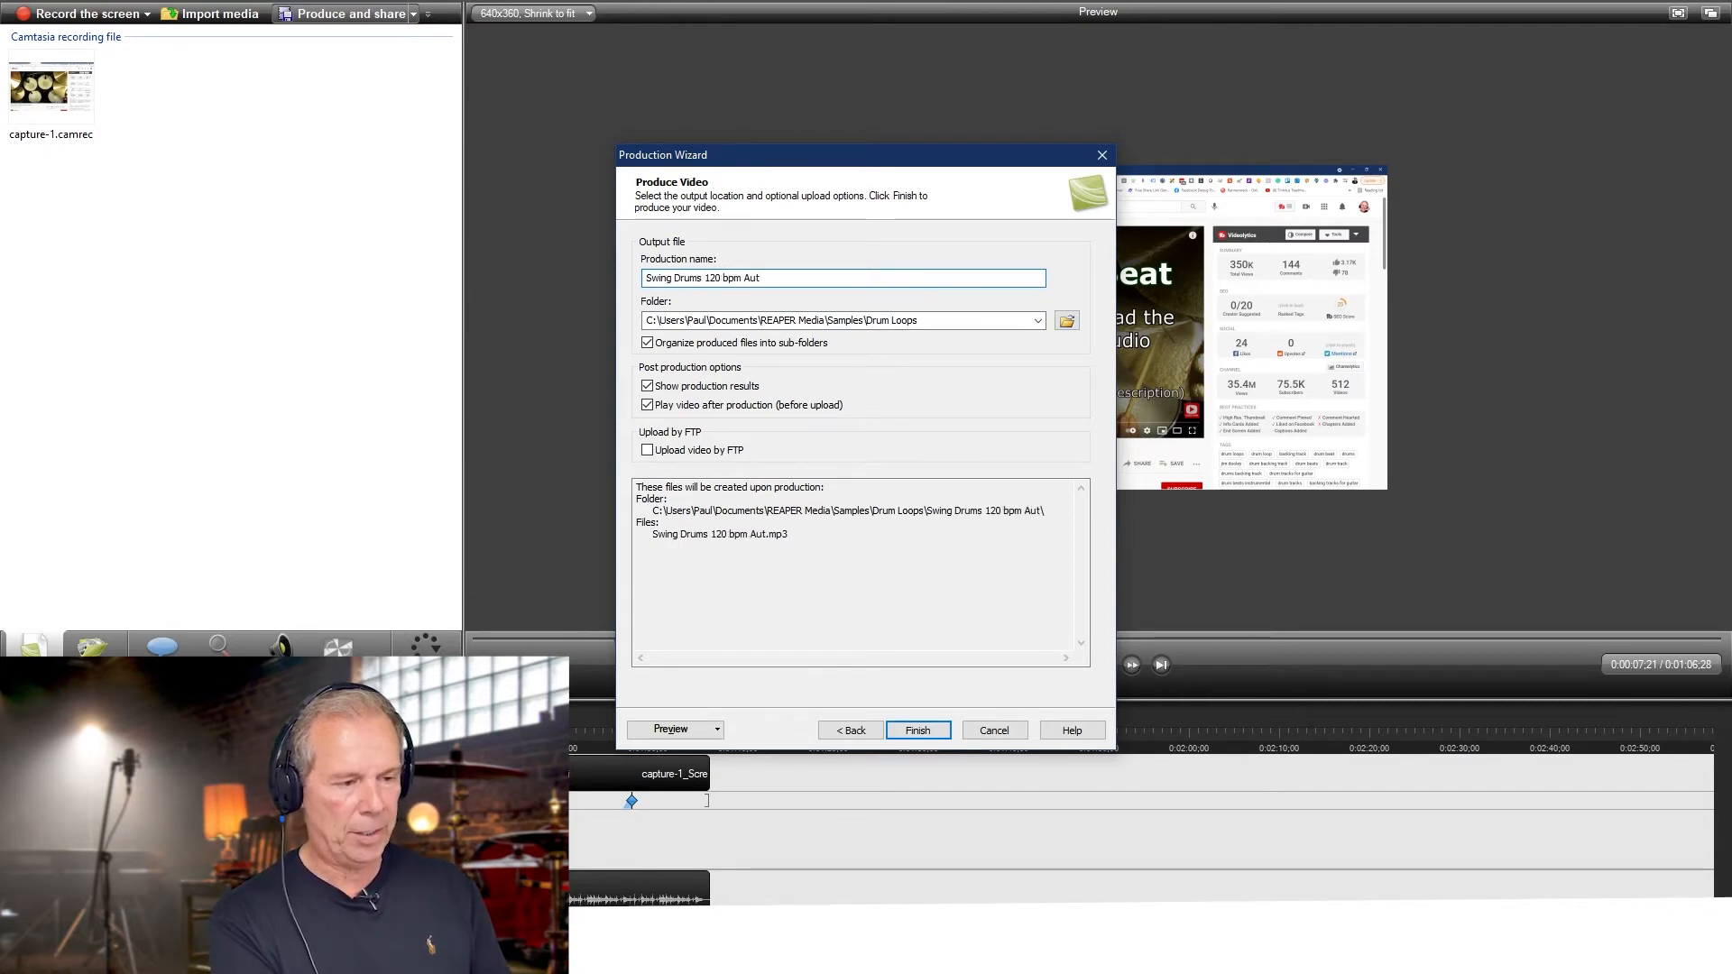
{"action": "type", "text": "umn Leaves"}
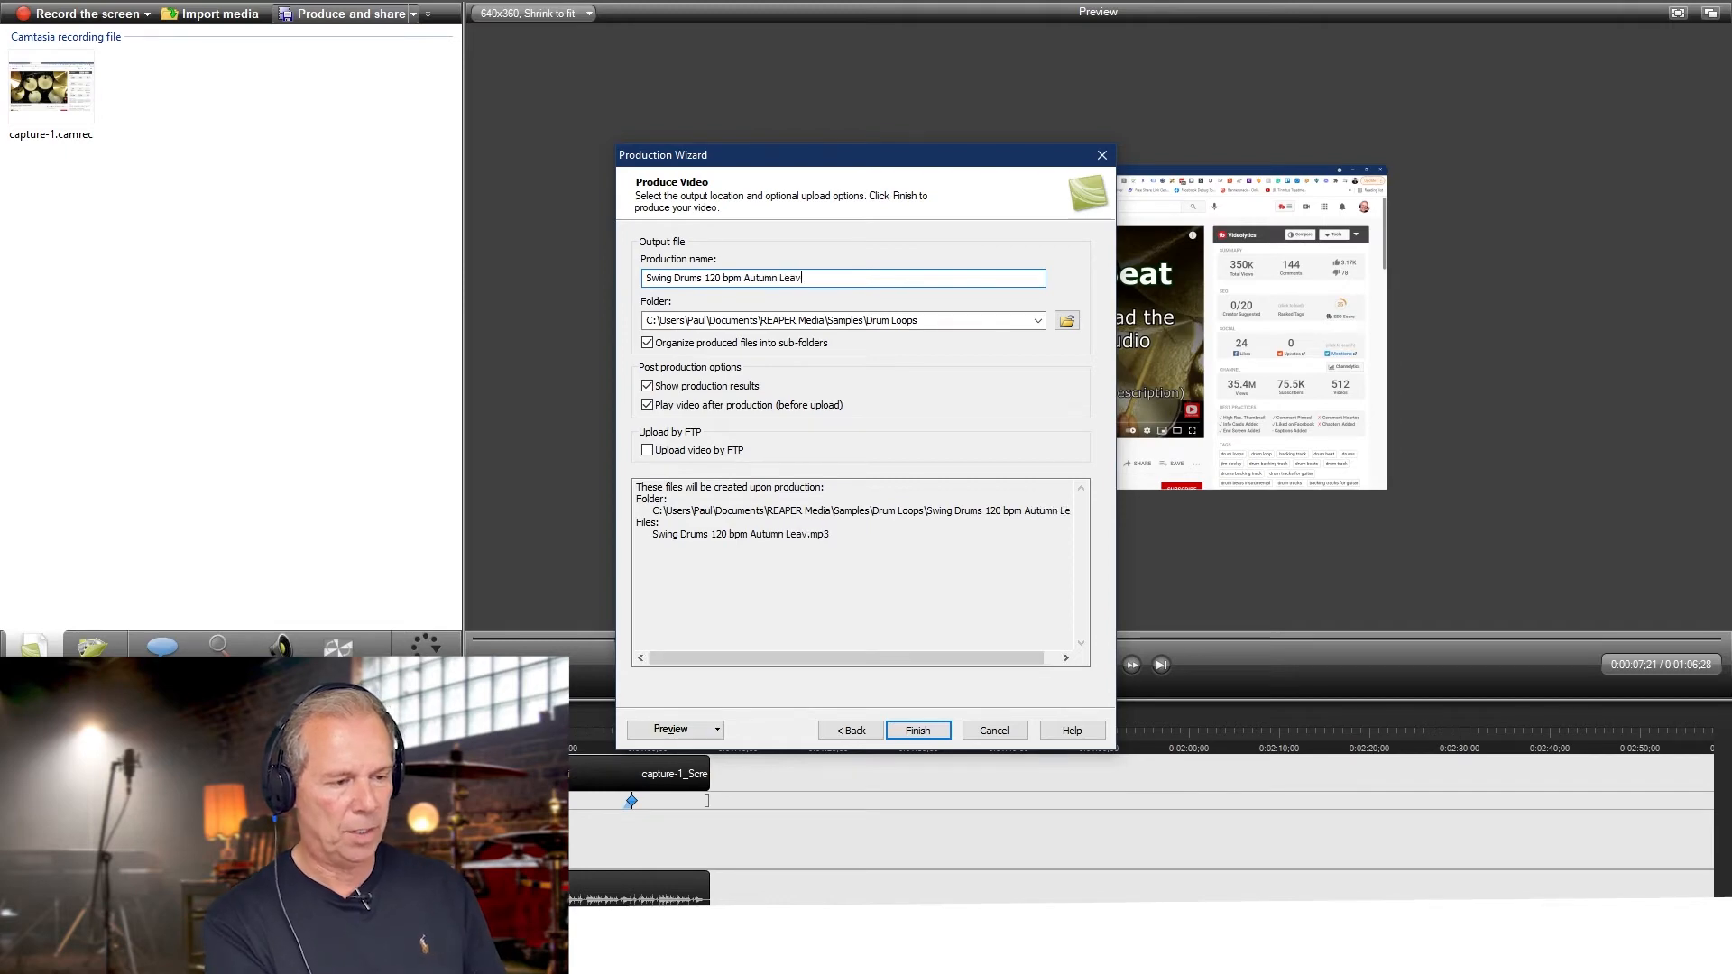
{"action": "left_click", "coordinate": [937, 729]}
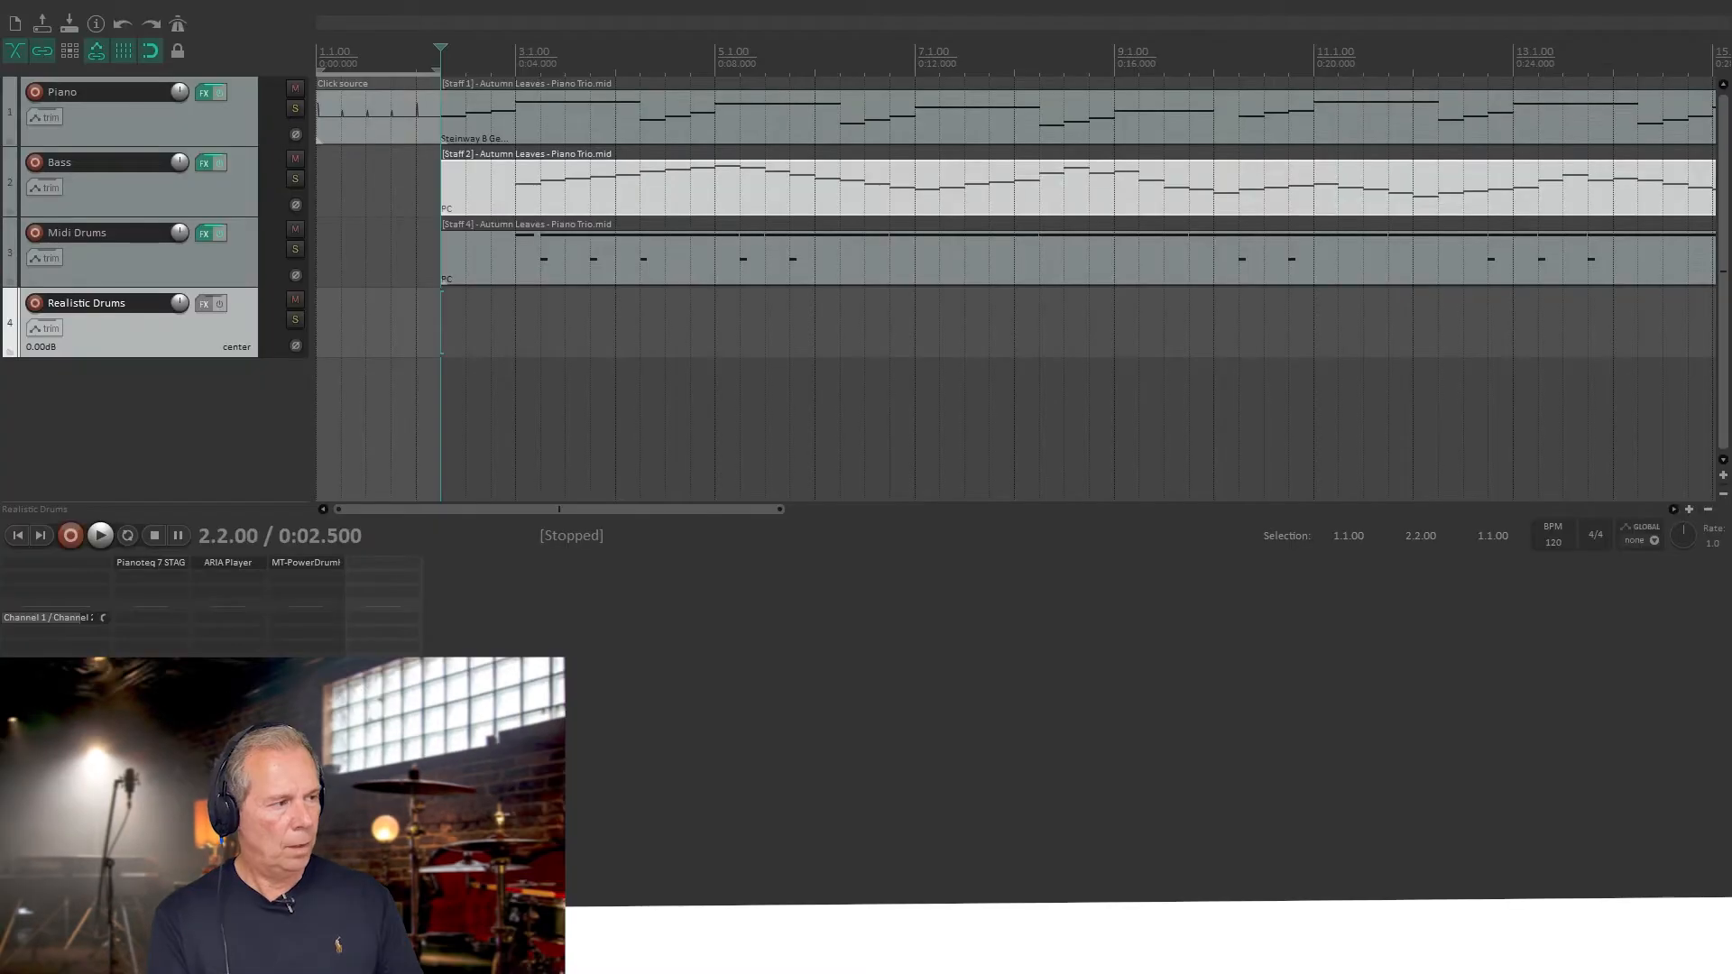
- Switch to REAPER, show the Media Explorer and go up to the Drum Loops folder
{"action": "left_click", "coordinate": [88, 2]}
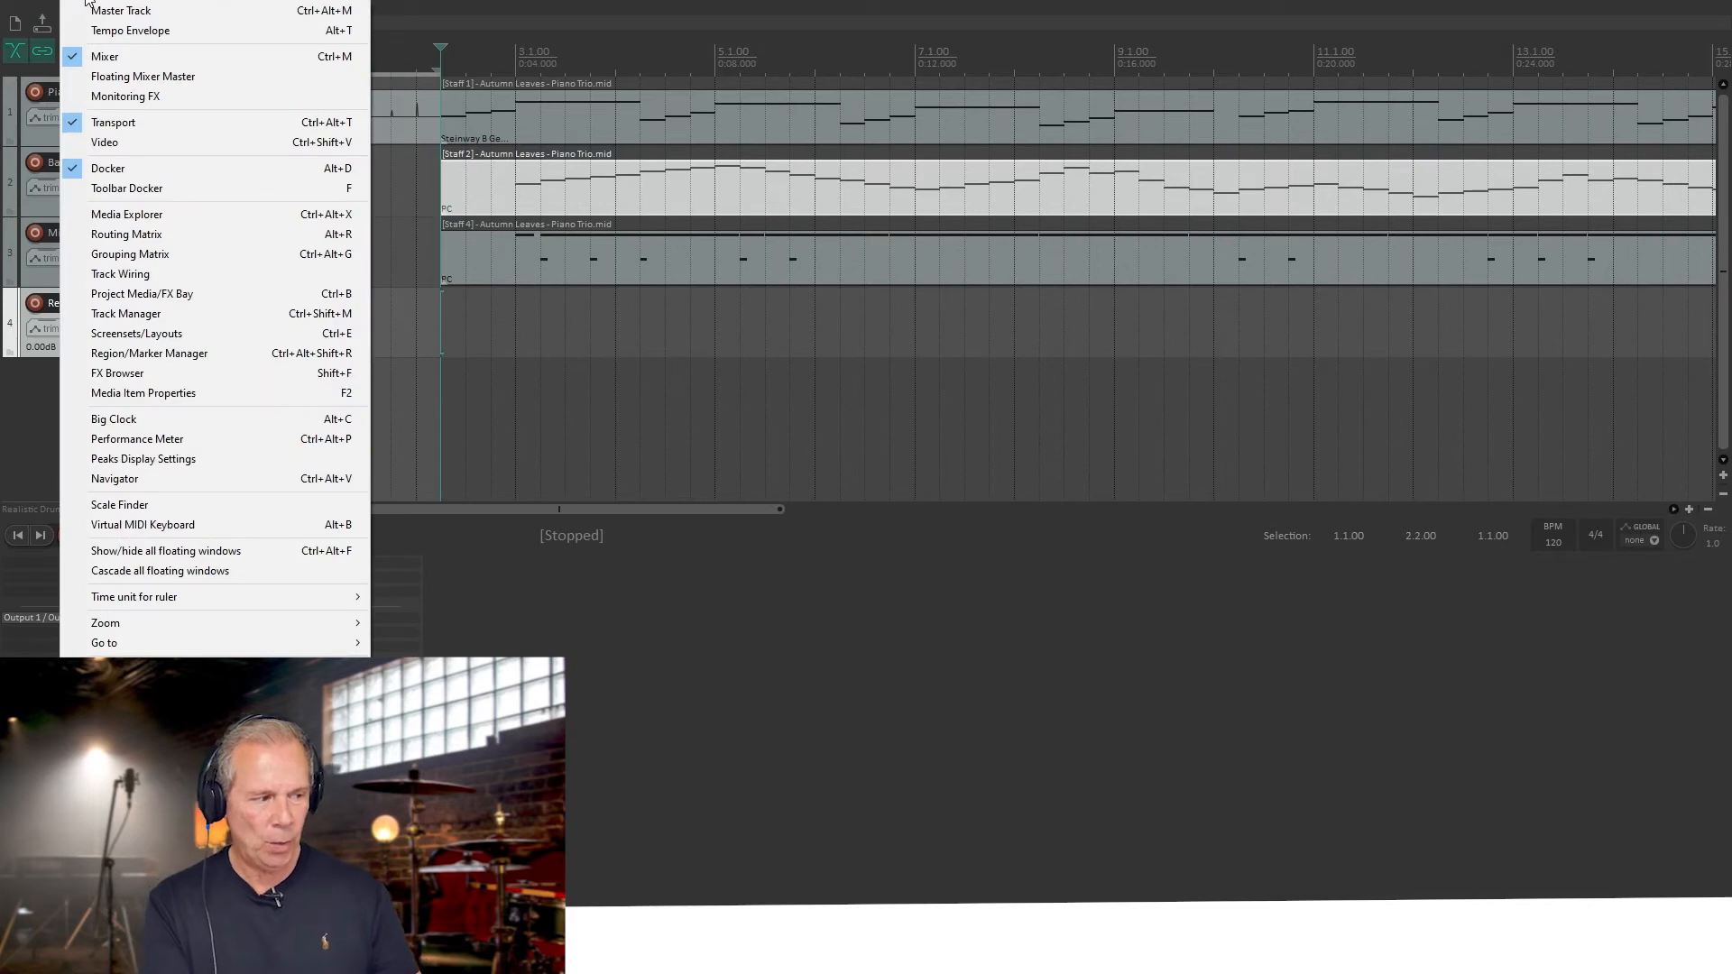
{"action": "left_click", "coordinate": [167, 215]}
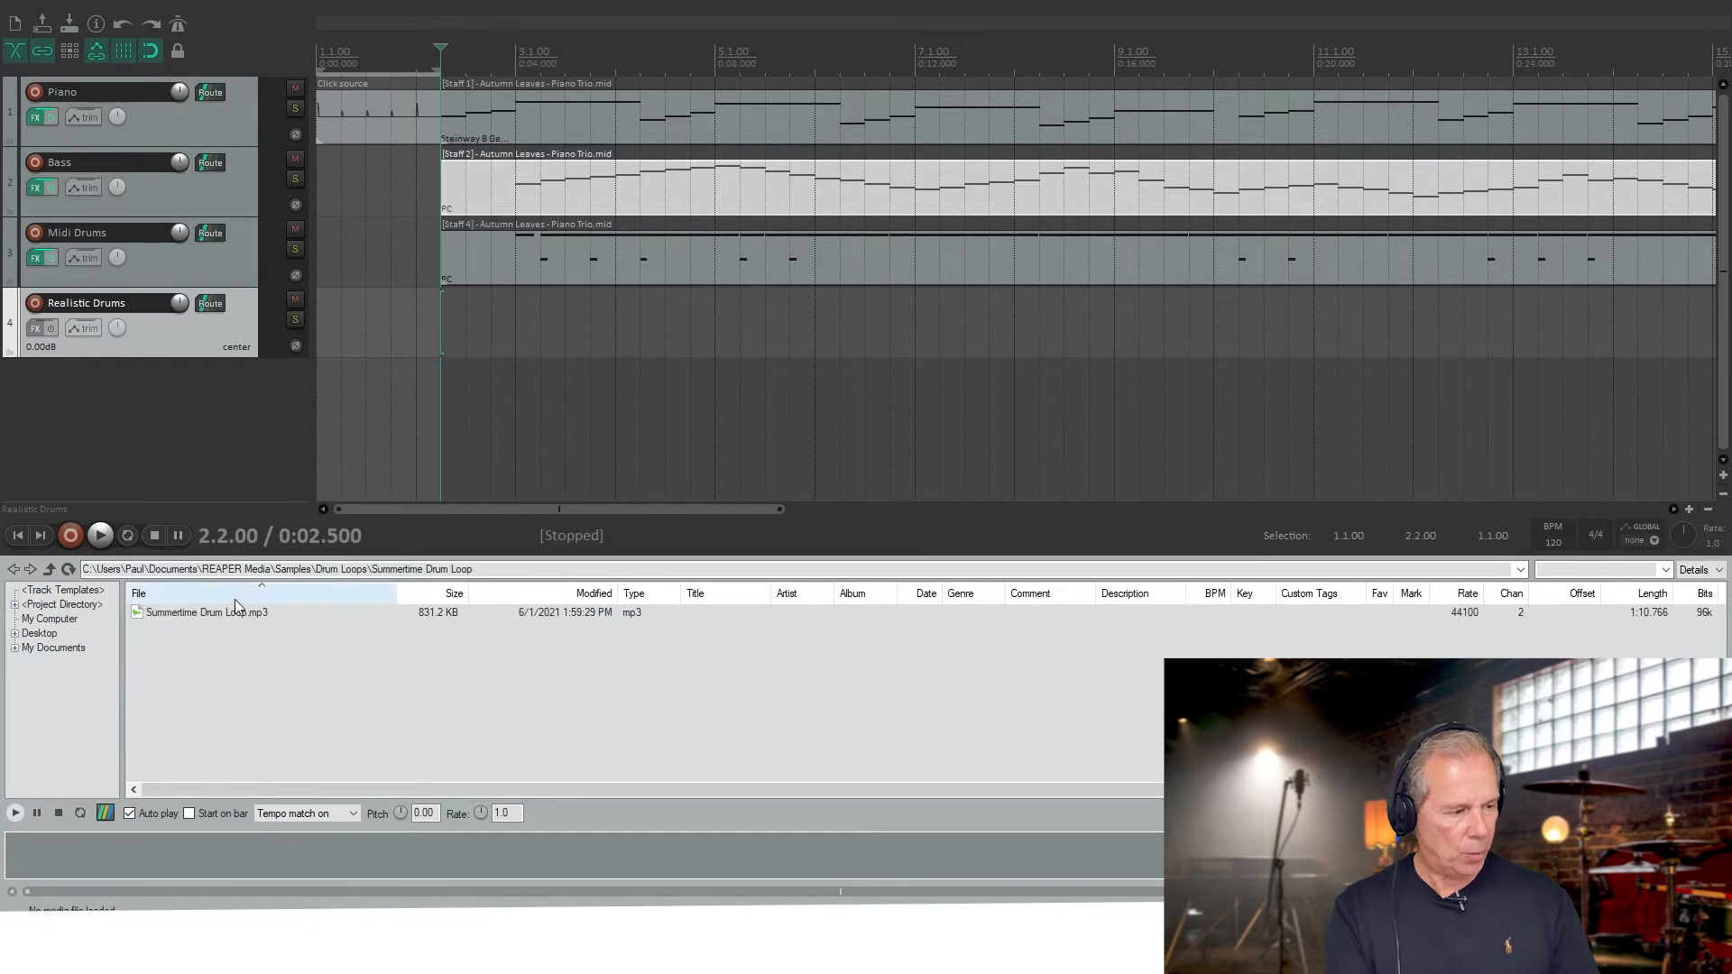
{"action": "left_click", "coordinate": [441, 570]}
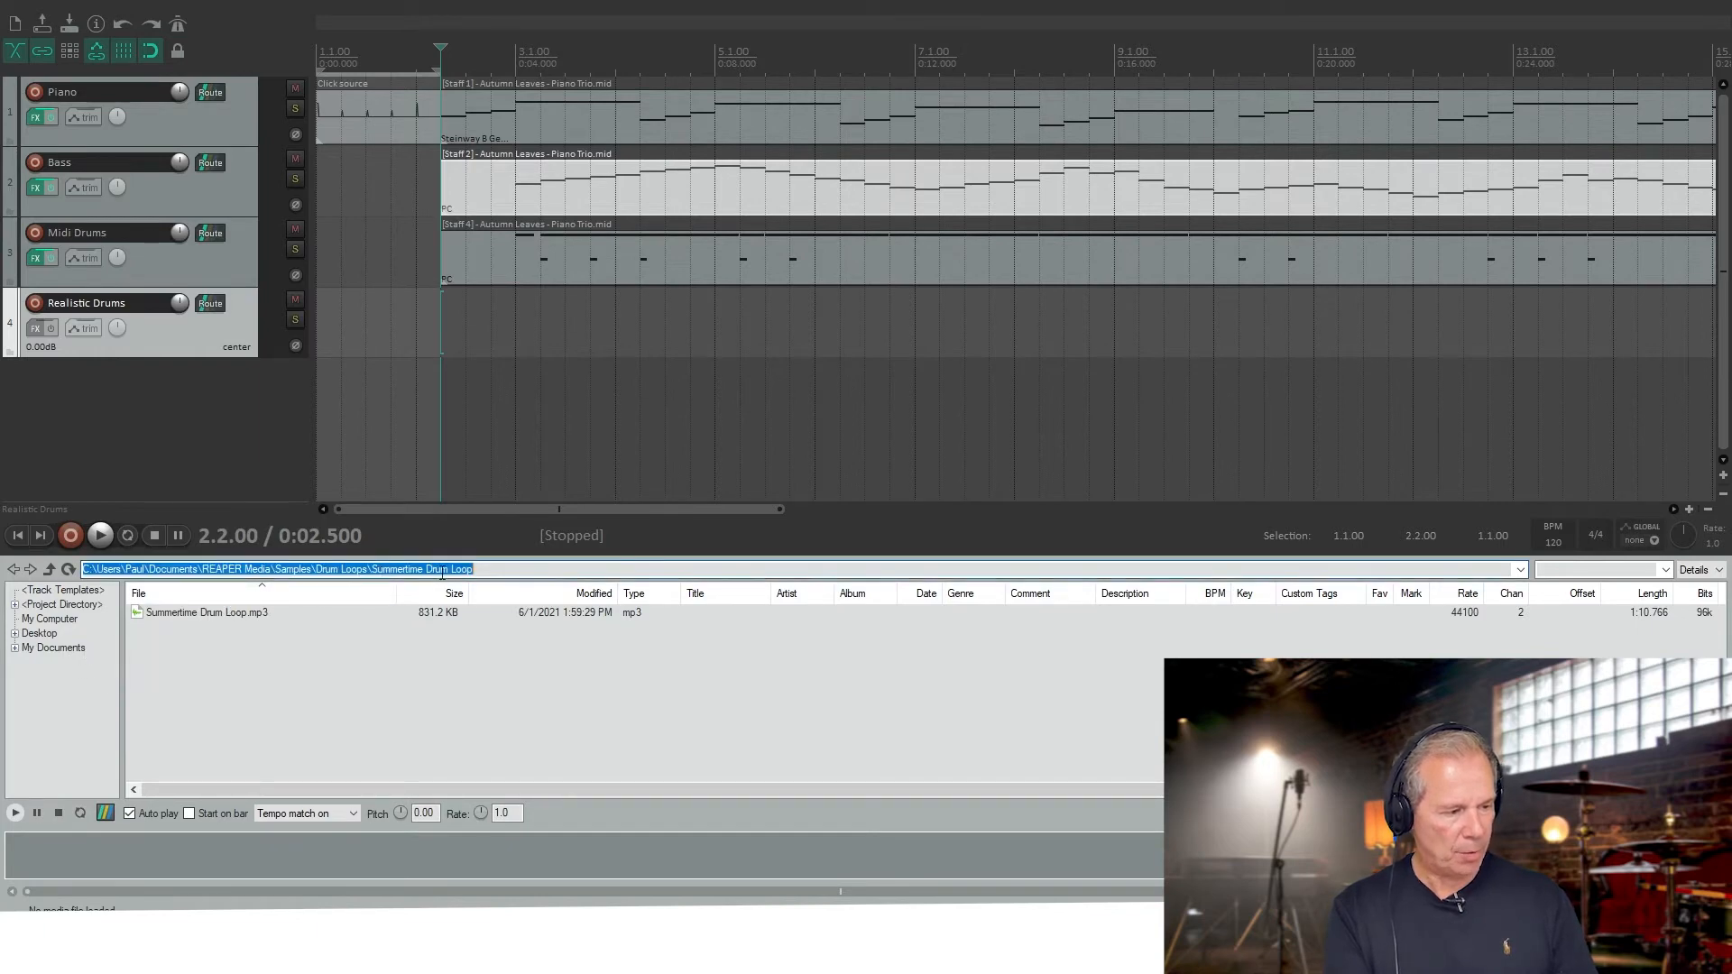
{"action": "left_click", "coordinate": [18, 570]}
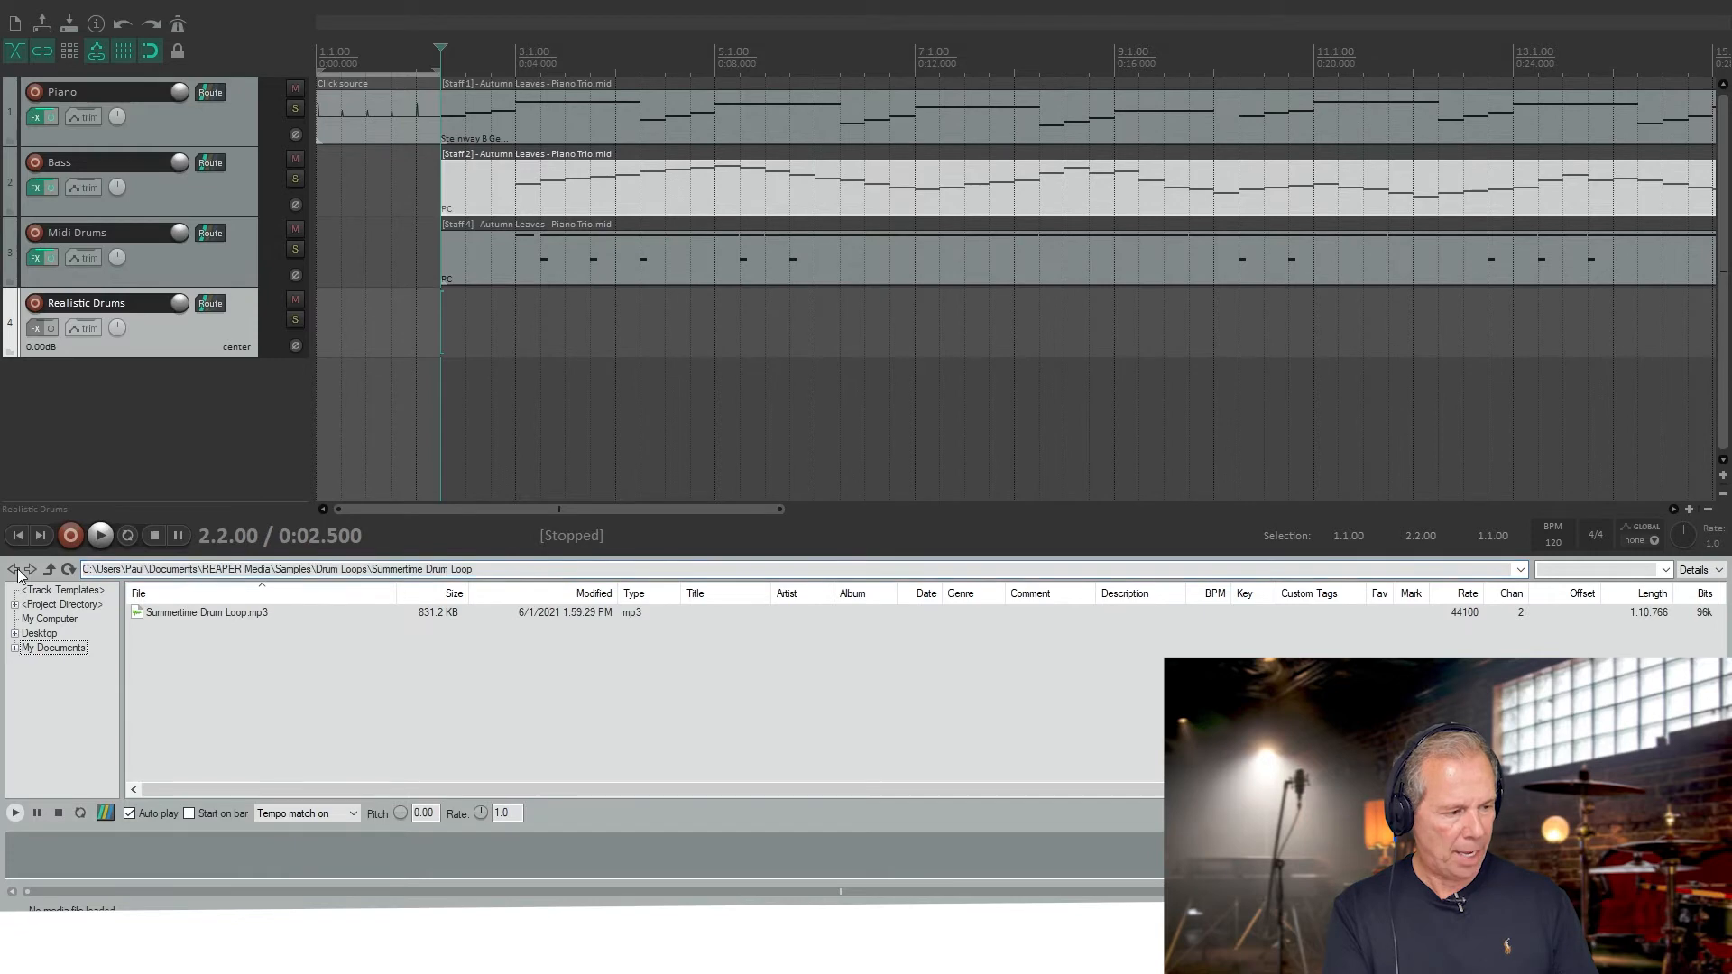
{"action": "left_click", "coordinate": [47, 570]}
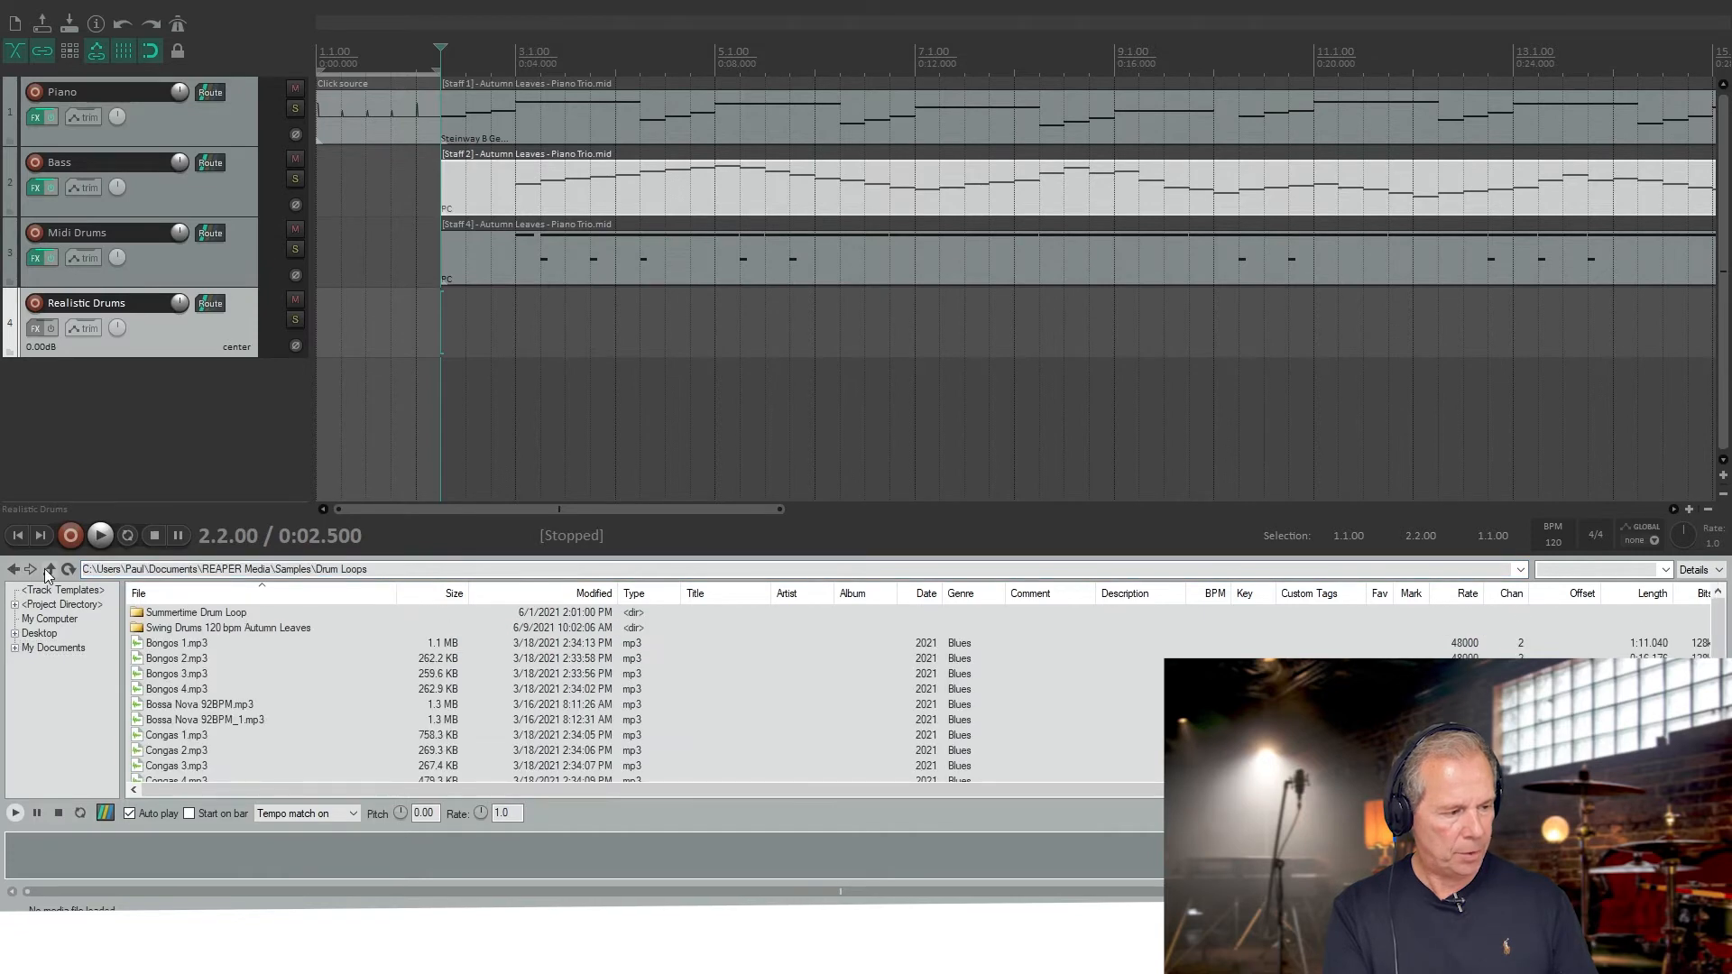
- Insert Swing Drums 120 bpm Autumn Leaves.mp3 from its own folder onto the Realistic Drums track at 2.2.00
{"action": "double_click", "coordinate": [138, 629]}
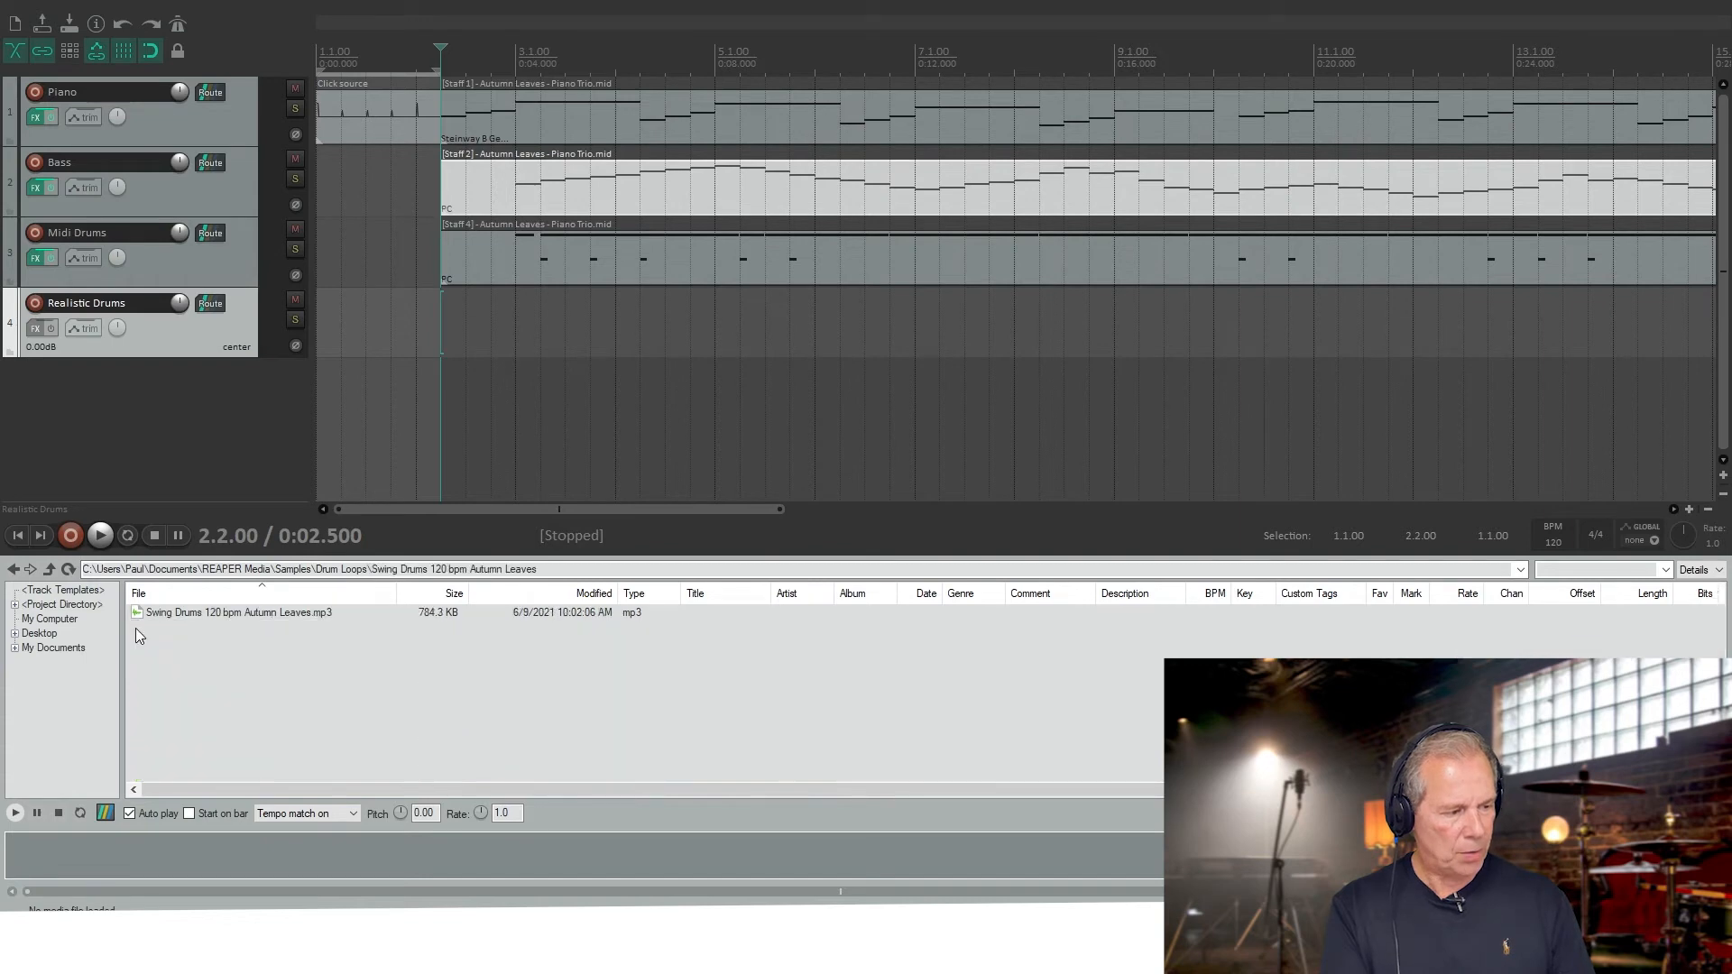
{"action": "left_click", "coordinate": [193, 612]}
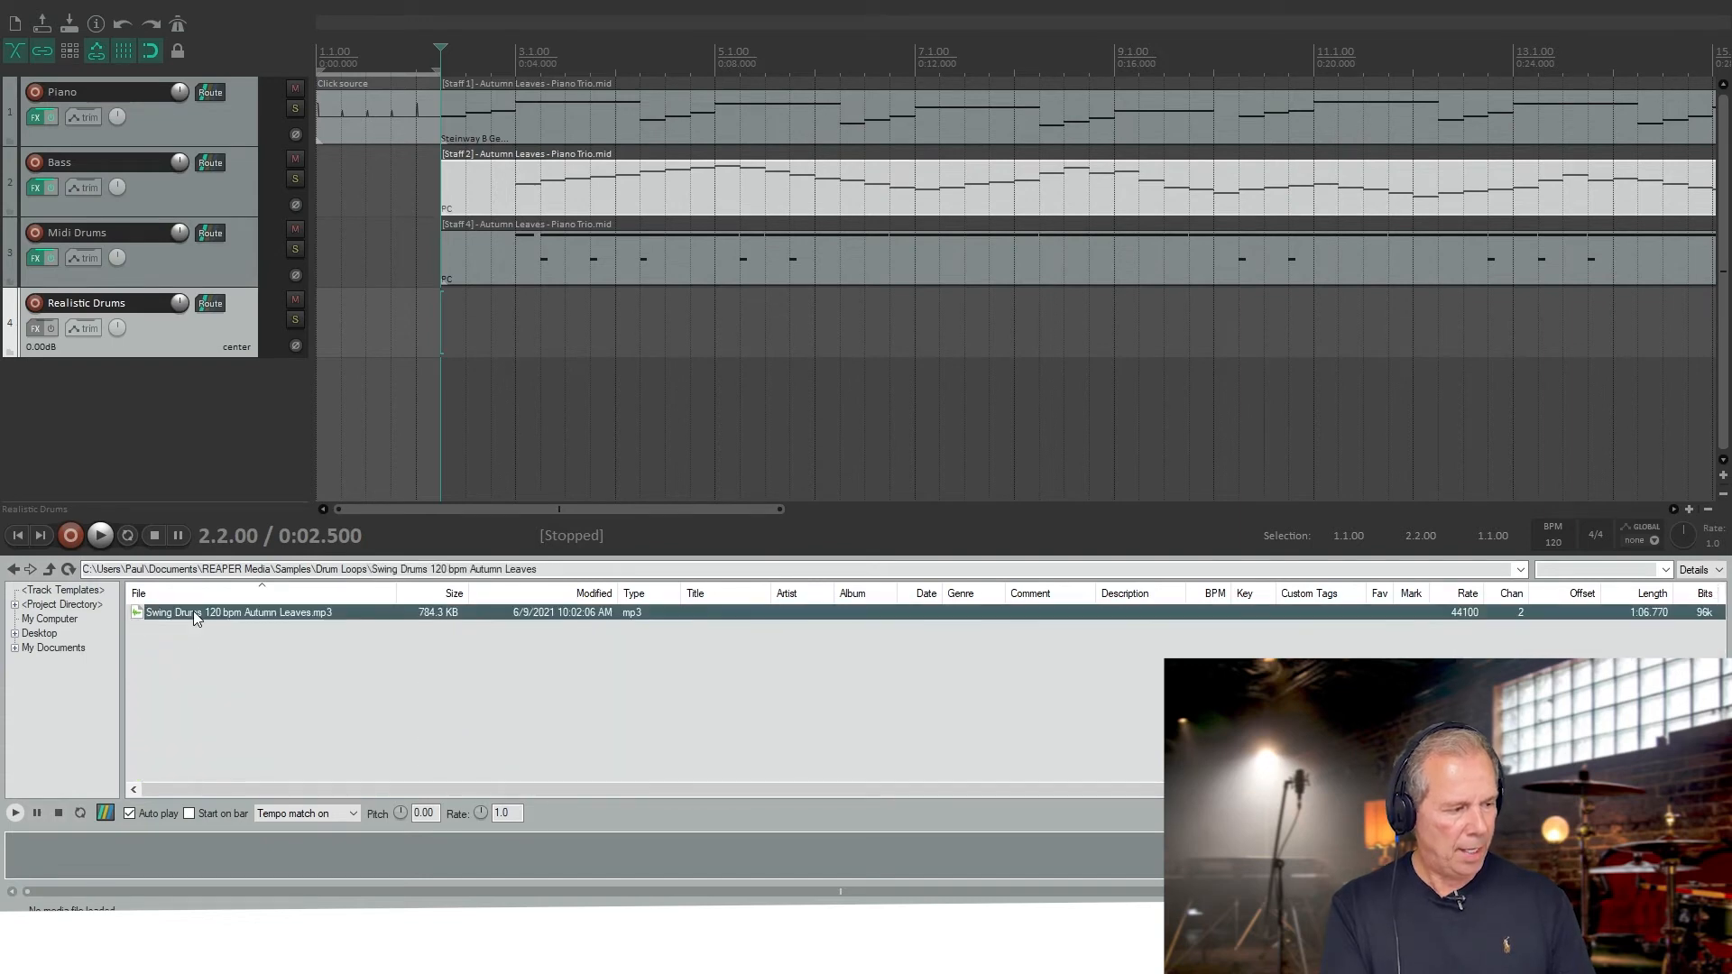
{"action": "left_click_drag", "start_coordinate": [193, 613], "coordinate": [441, 343]}
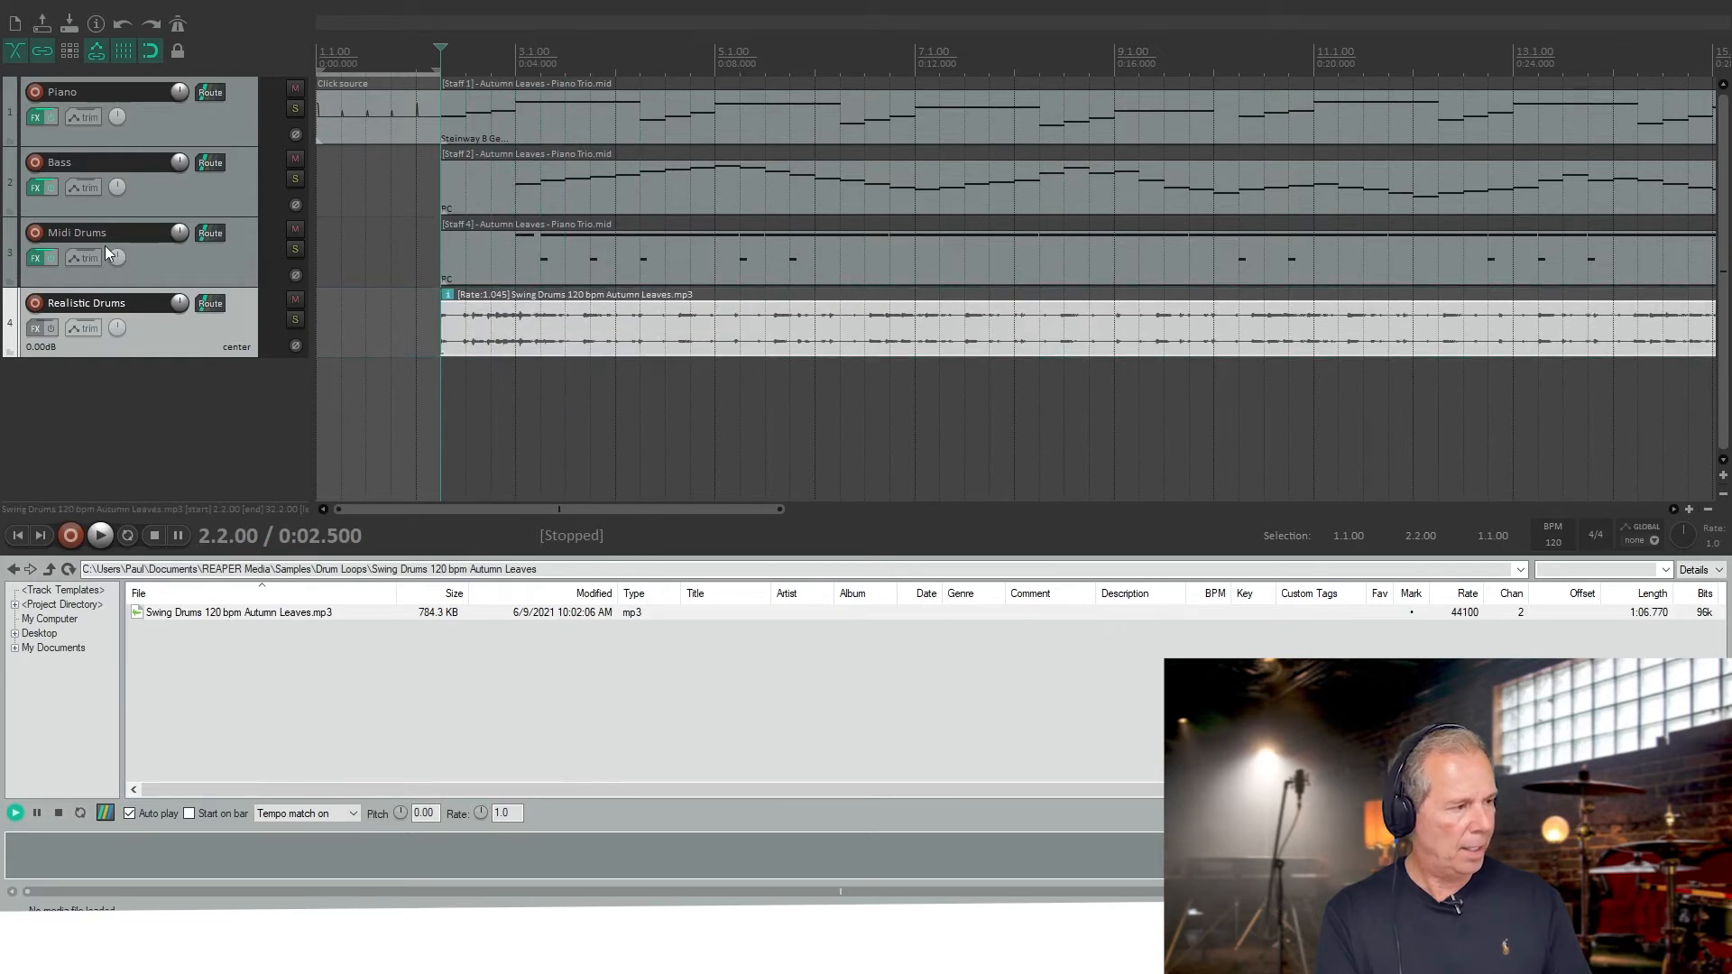
- Solo the Realistic Drums track and play it briefly from 2.2.00
{"action": "left_click", "coordinate": [295, 320]}
{"action": "key", "text": "space"}
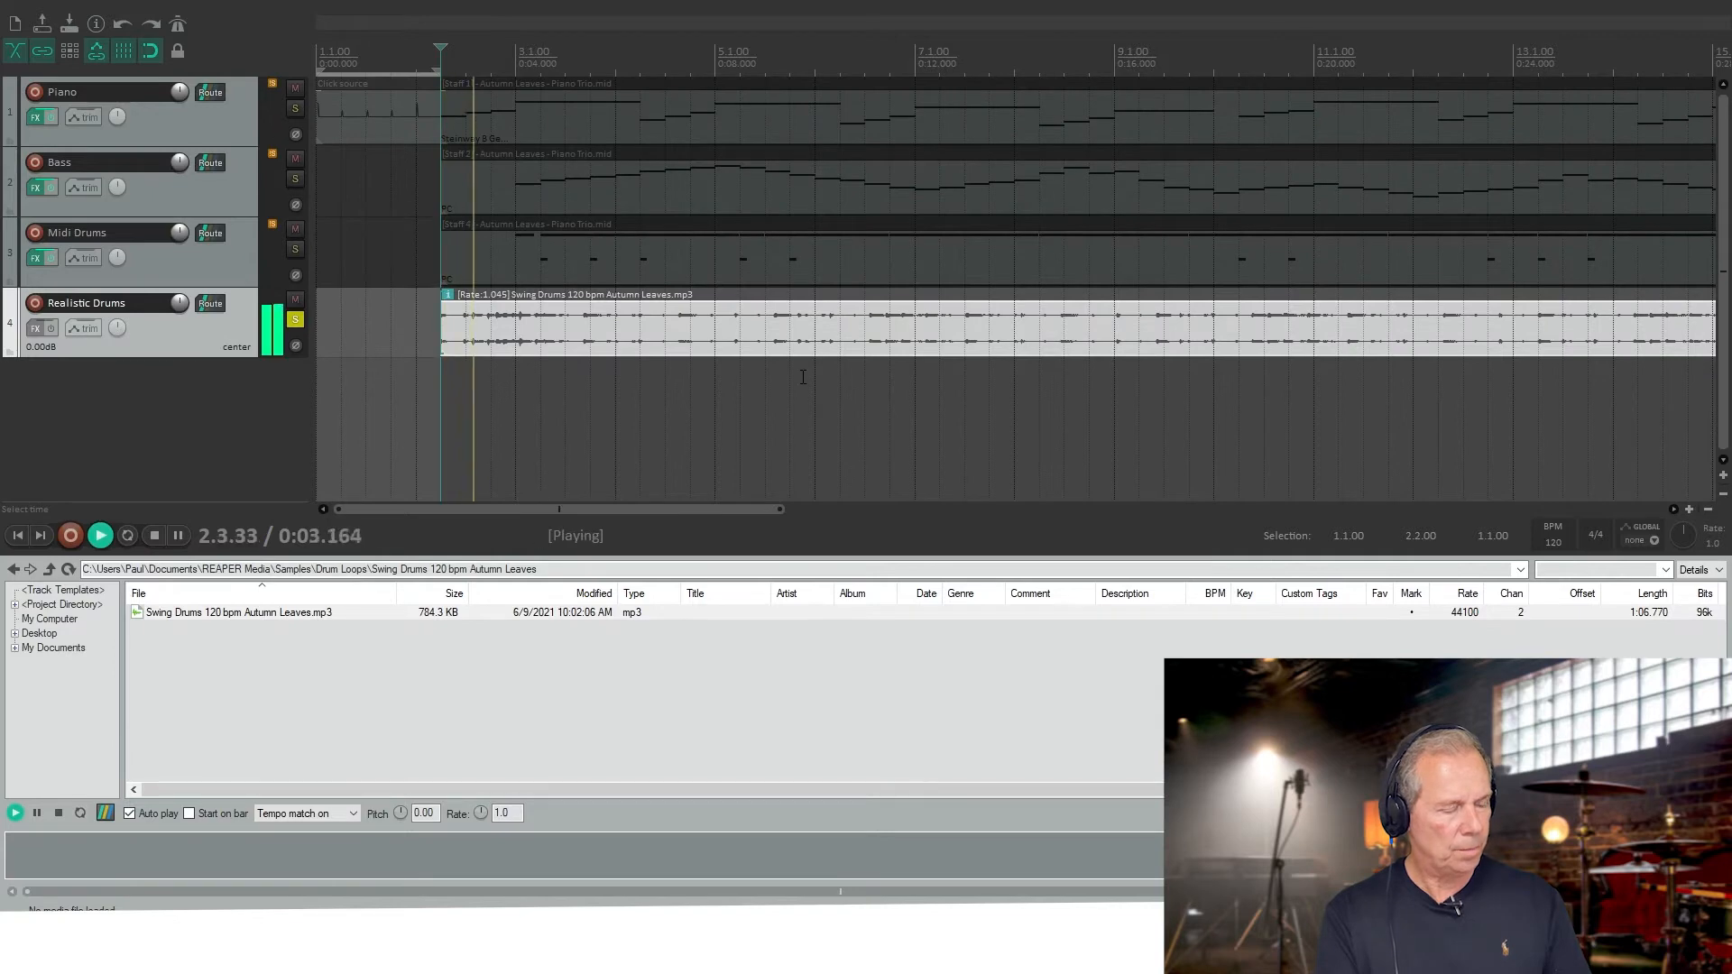
{"action": "key", "text": "space"}
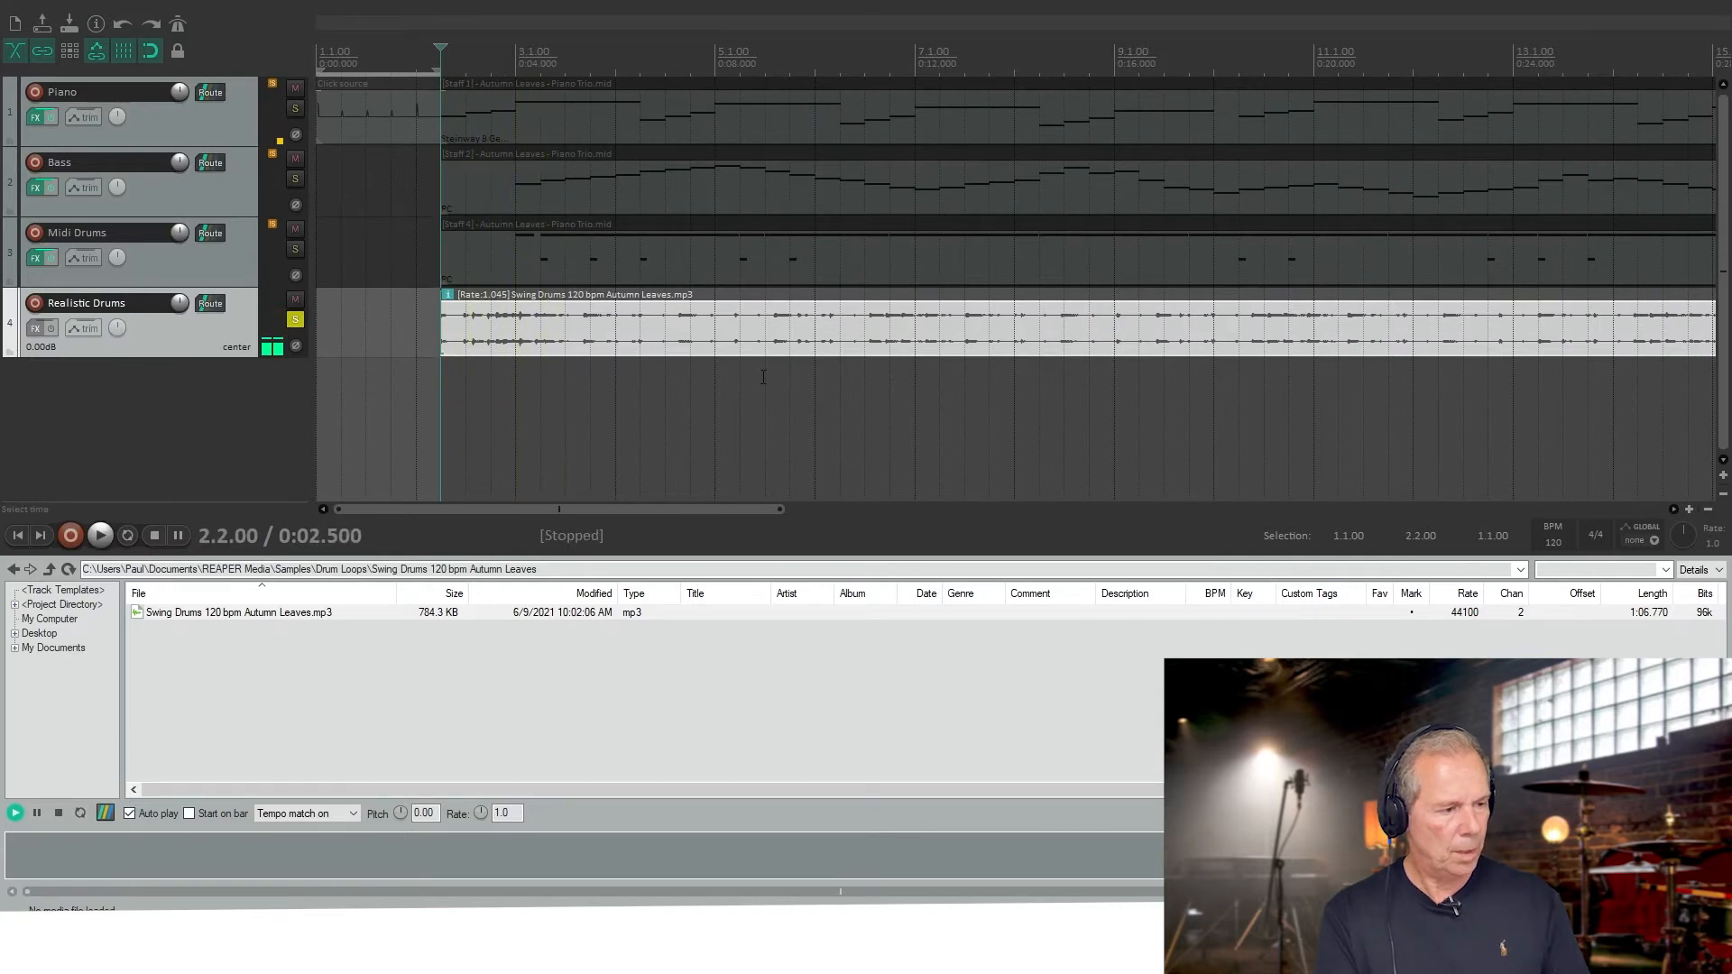
- Audition the drum clip from 3.1.00 and 3.2.00 to find the beat where the groove should start
{"action": "left_click", "coordinate": [522, 67]}
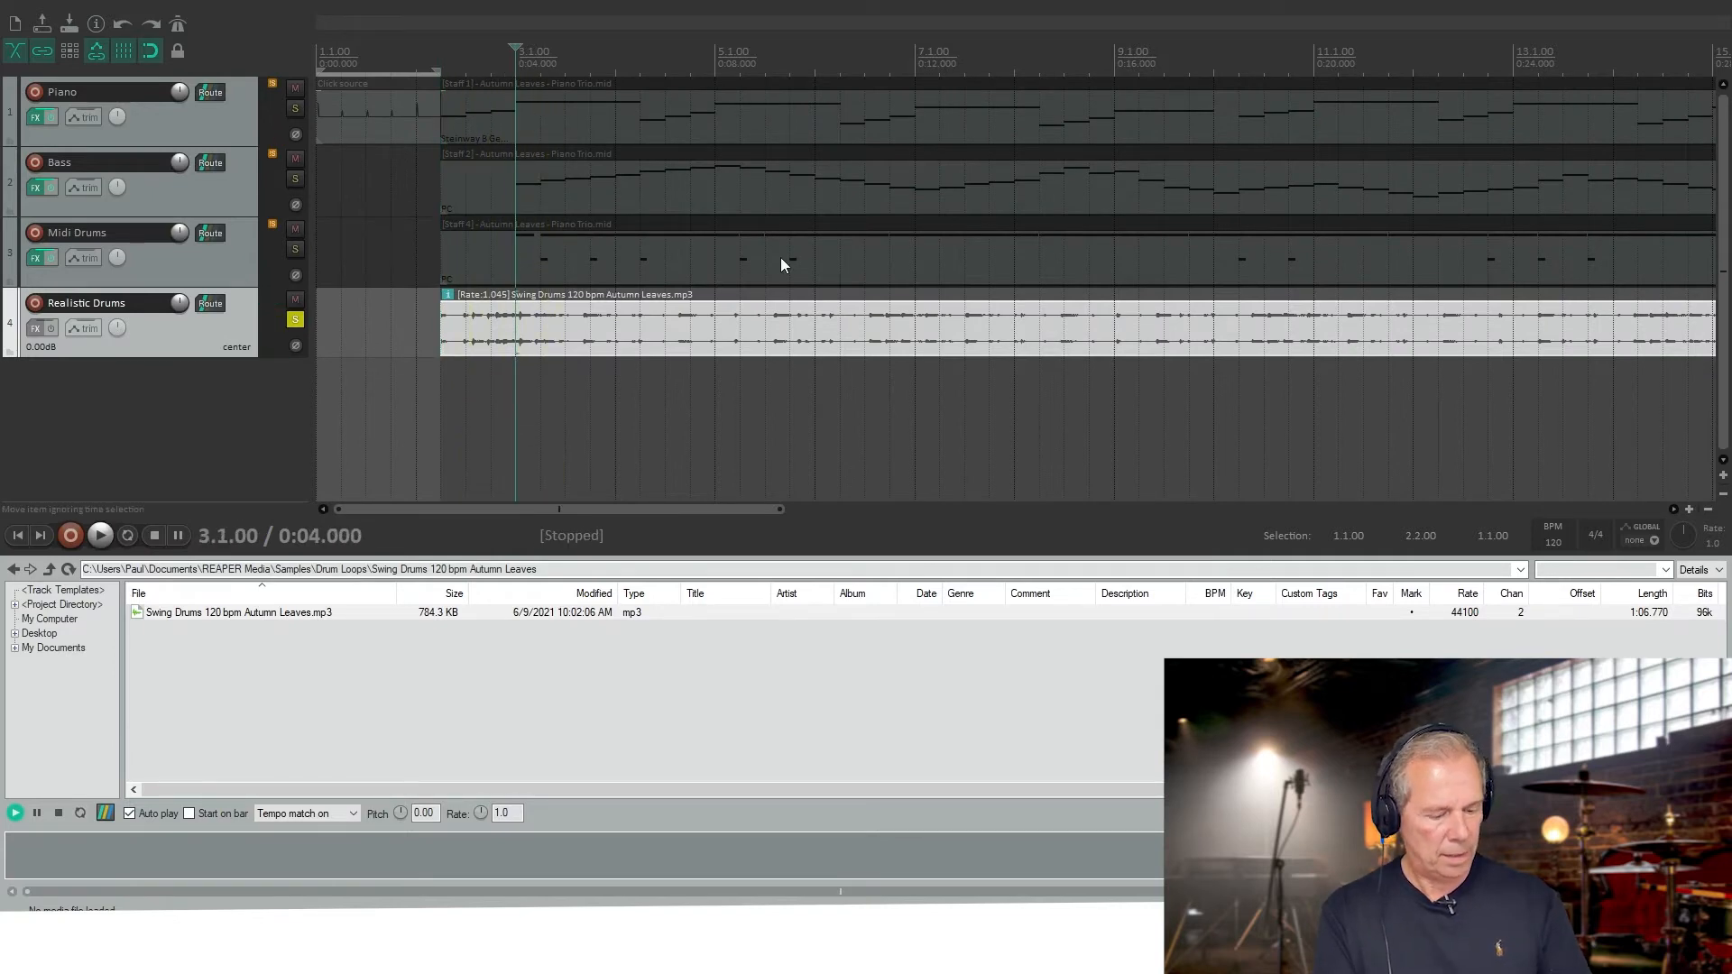
{"action": "scroll", "coordinate": [781, 257], "scroll_direction": "up", "scroll_amount": 5}
{"action": "scroll", "coordinate": [996, 499], "scroll_direction": "up", "scroll_amount": 4}
{"action": "key", "text": "space"}
{"action": "key", "text": "space"}
{"action": "left_click", "coordinate": [1243, 76]}
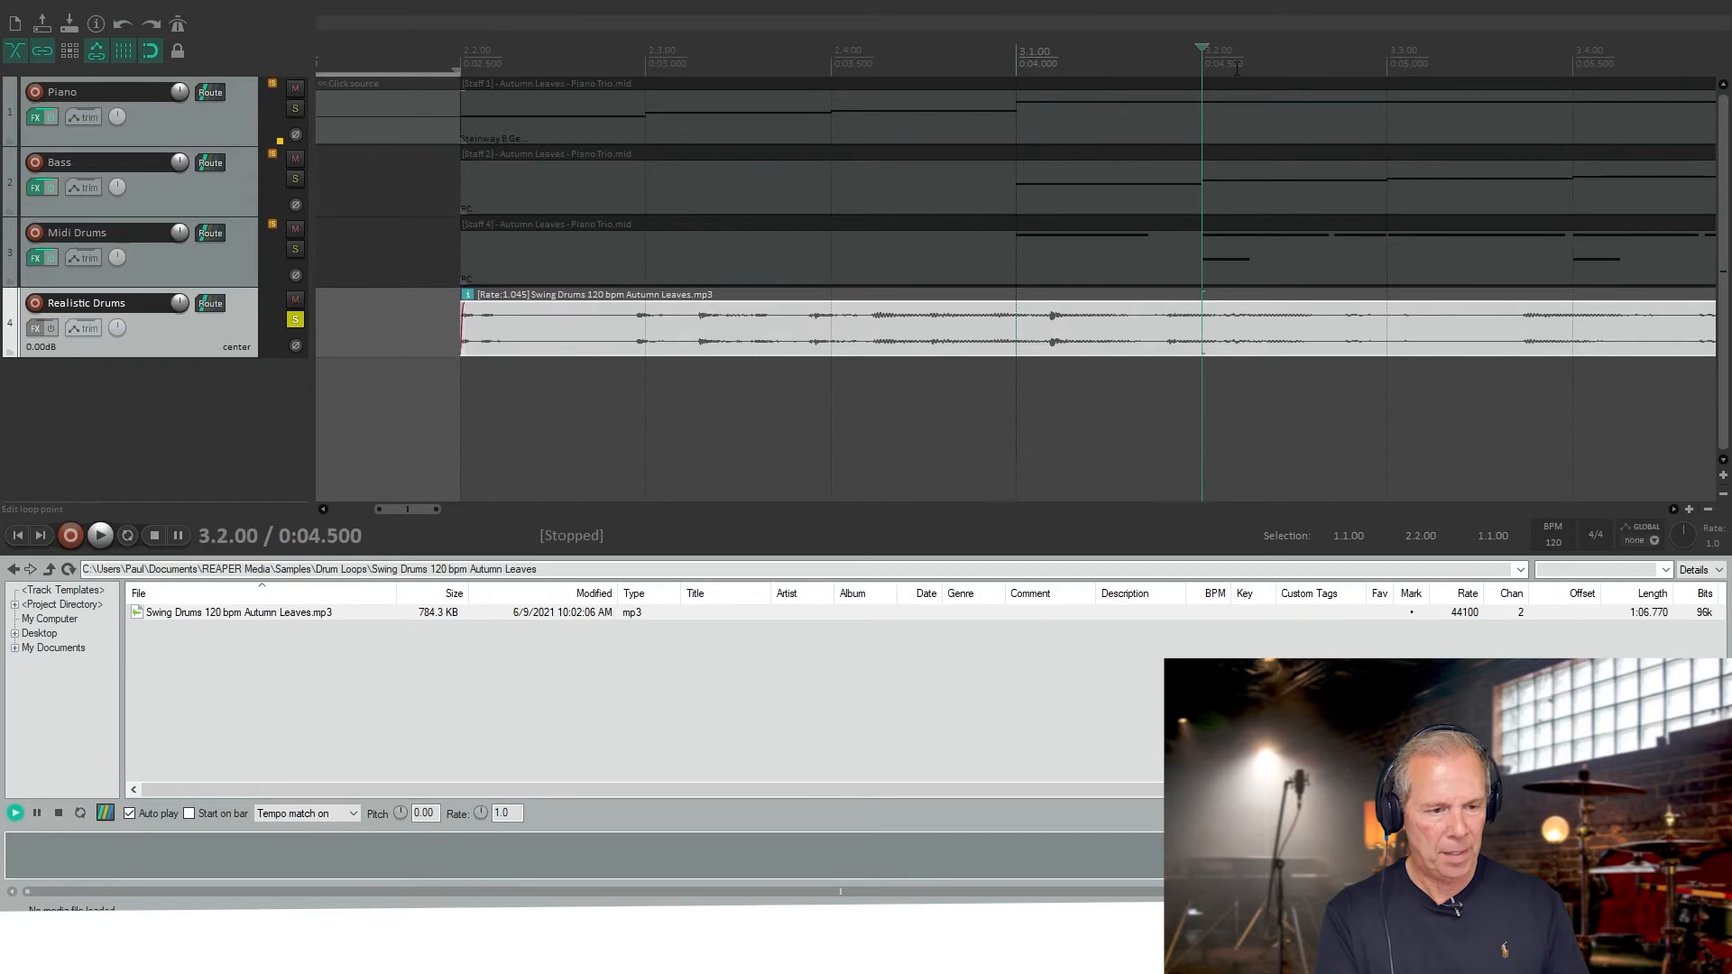
{"action": "key", "text": "space"}
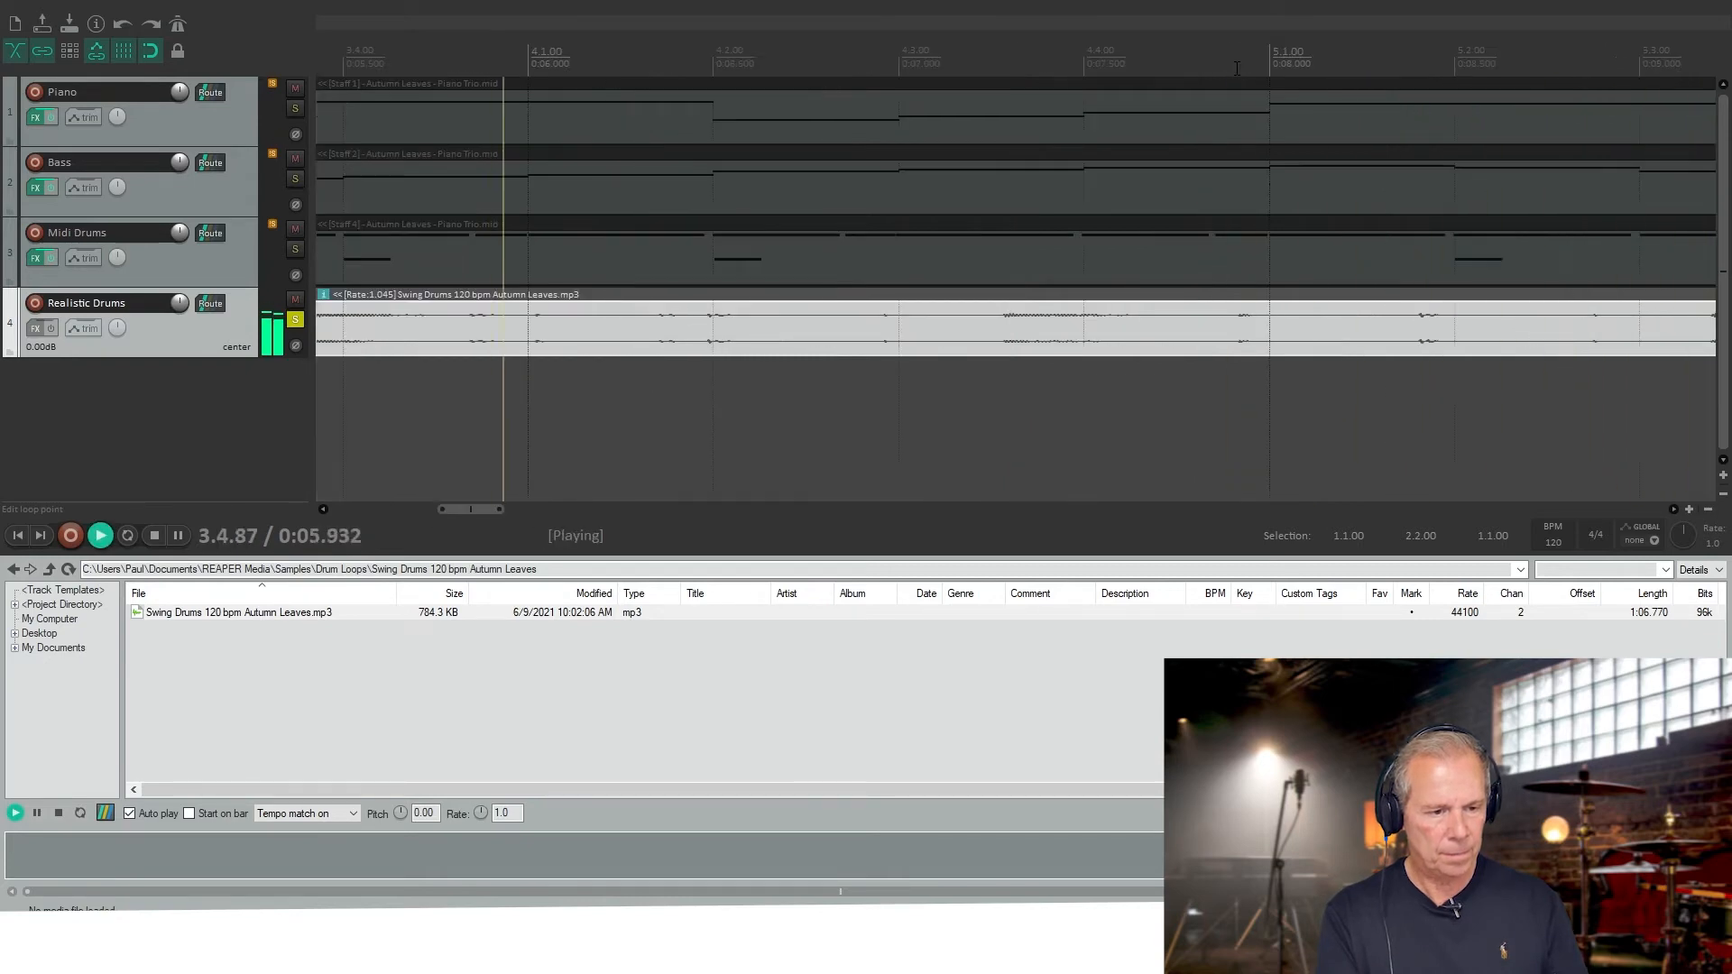
{"action": "key", "text": "space"}
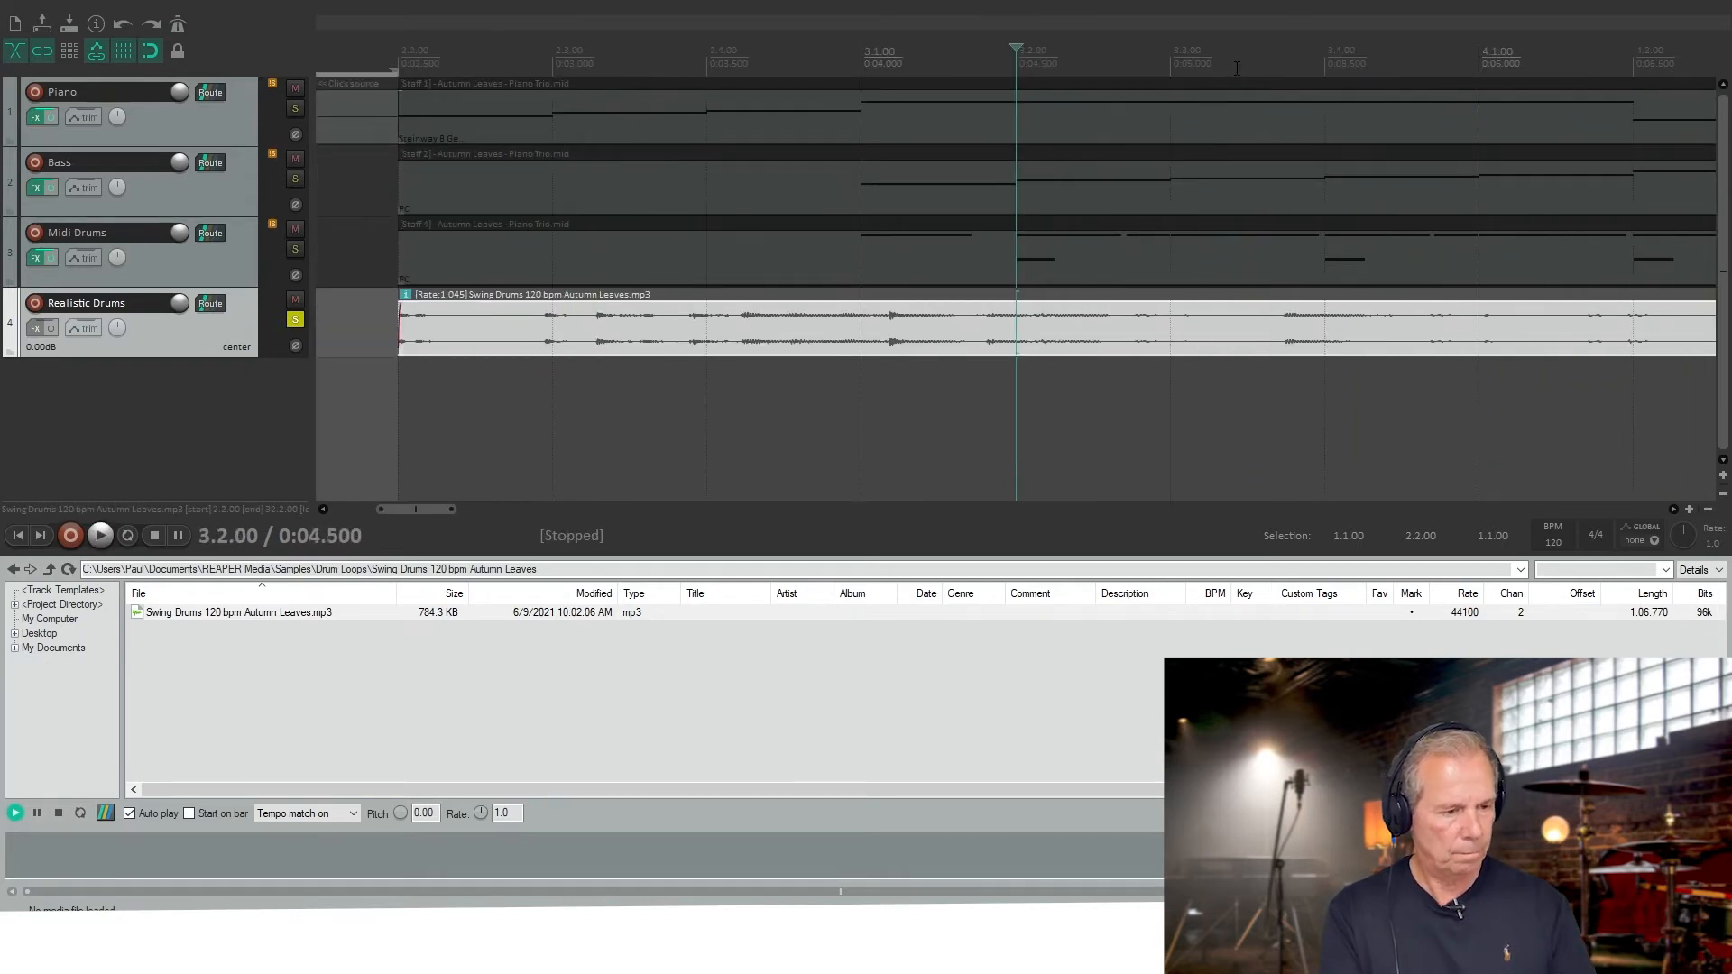
- Trim the Swing Drums clip's opening up to 3.2.00, start the remaining clip at 2.2.00, and play it from there
{"action": "mouse_move", "coordinate": [404, 321]}
{"action": "left_mouse_down"}
{"action": "mouse_move", "coordinate": [1018, 322]}
{"action": "mouse_move", "coordinate": [645, 355]}
{"action": "mouse_move", "coordinate": [402, 345]}
{"action": "left_mouse_up"}
{"action": "left_click", "coordinate": [398, 52]}
{"action": "key", "text": "space"}
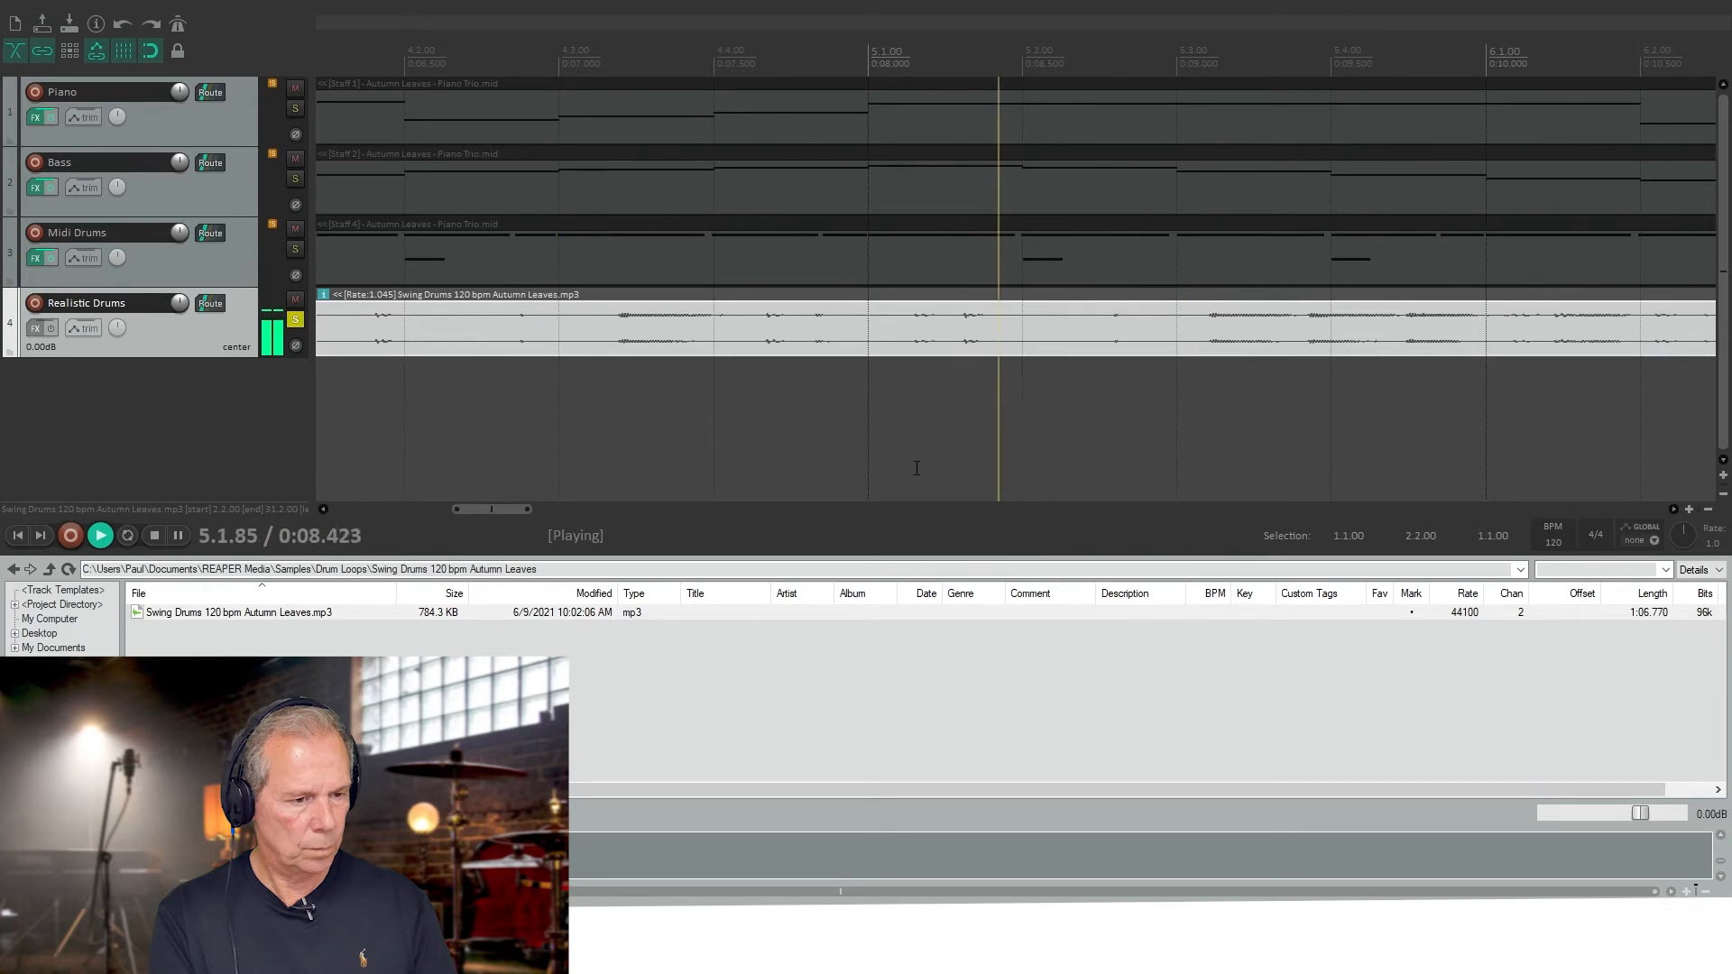
{"action": "key", "text": "space"}
{"action": "scroll", "coordinate": [916, 468], "scroll_direction": "down", "scroll_amount": 3}
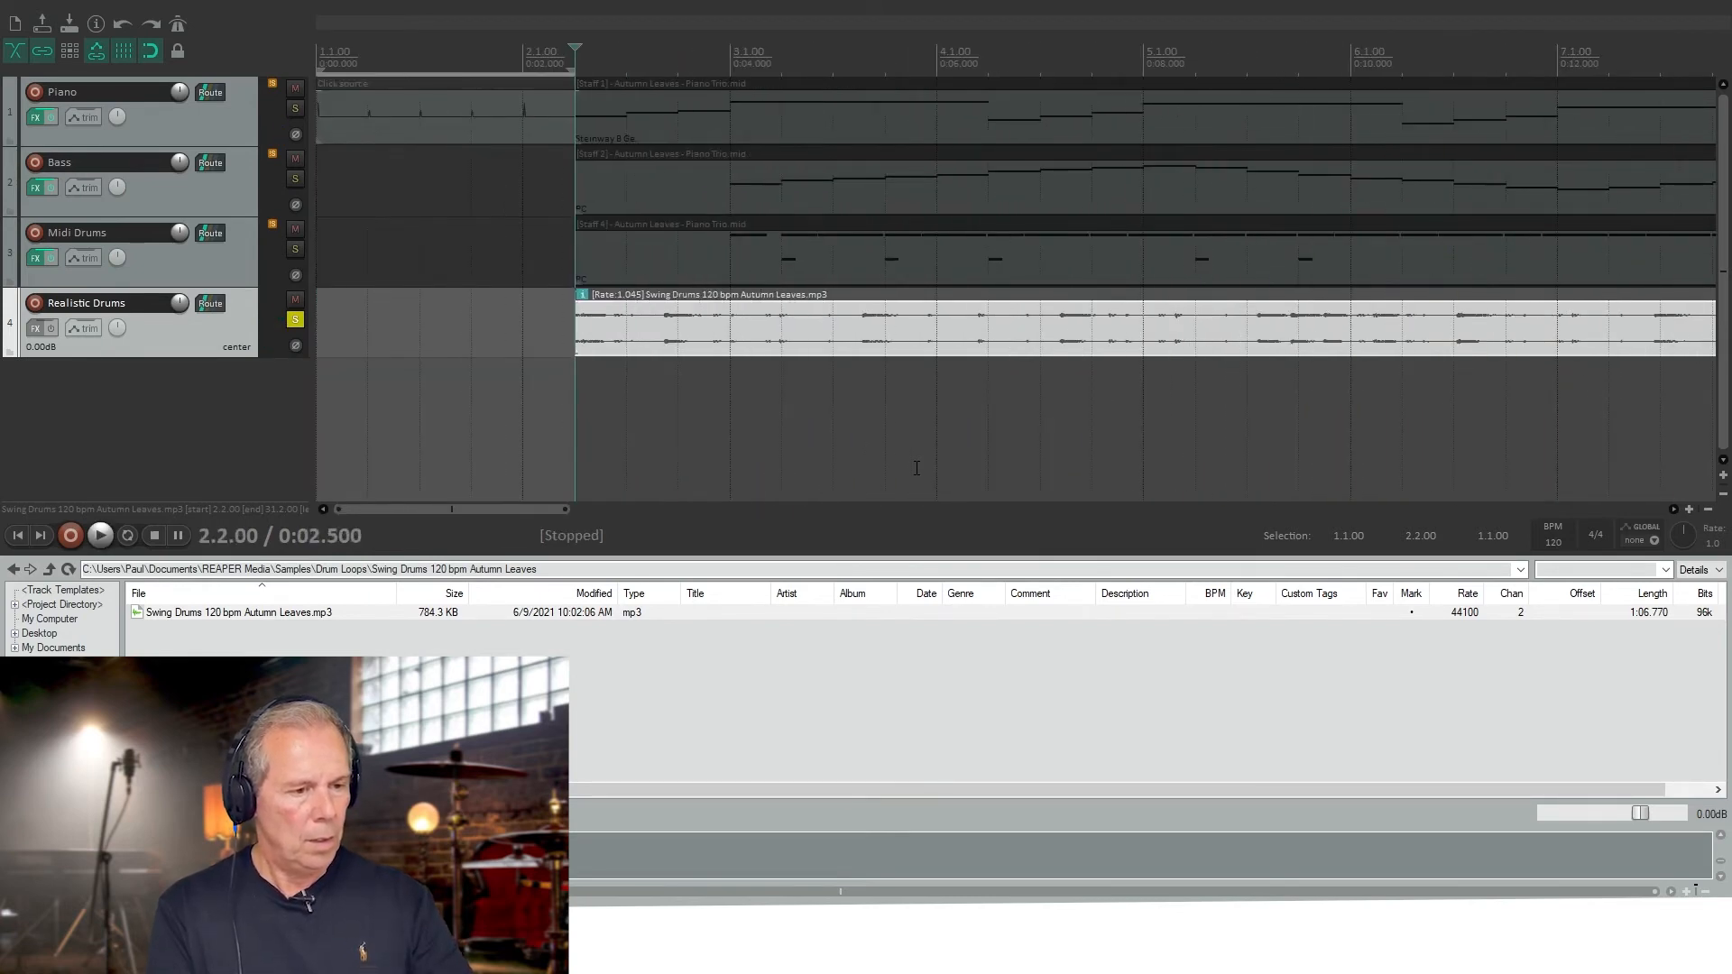
- Collapse the Midi Drums track and enlarge the Realistic Drums track's height to show its waveform in detail
{"action": "left_click_drag", "start_coordinate": [196, 356], "coordinate": [196, 498]}
{"action": "scroll", "coordinate": [827, 290], "scroll_direction": "down", "scroll_amount": 5}
{"action": "scroll", "coordinate": [826, 291], "scroll_direction": "up", "scroll_amount": 3}
{"action": "left_click_drag", "start_coordinate": [130, 285], "coordinate": [174, 110]}
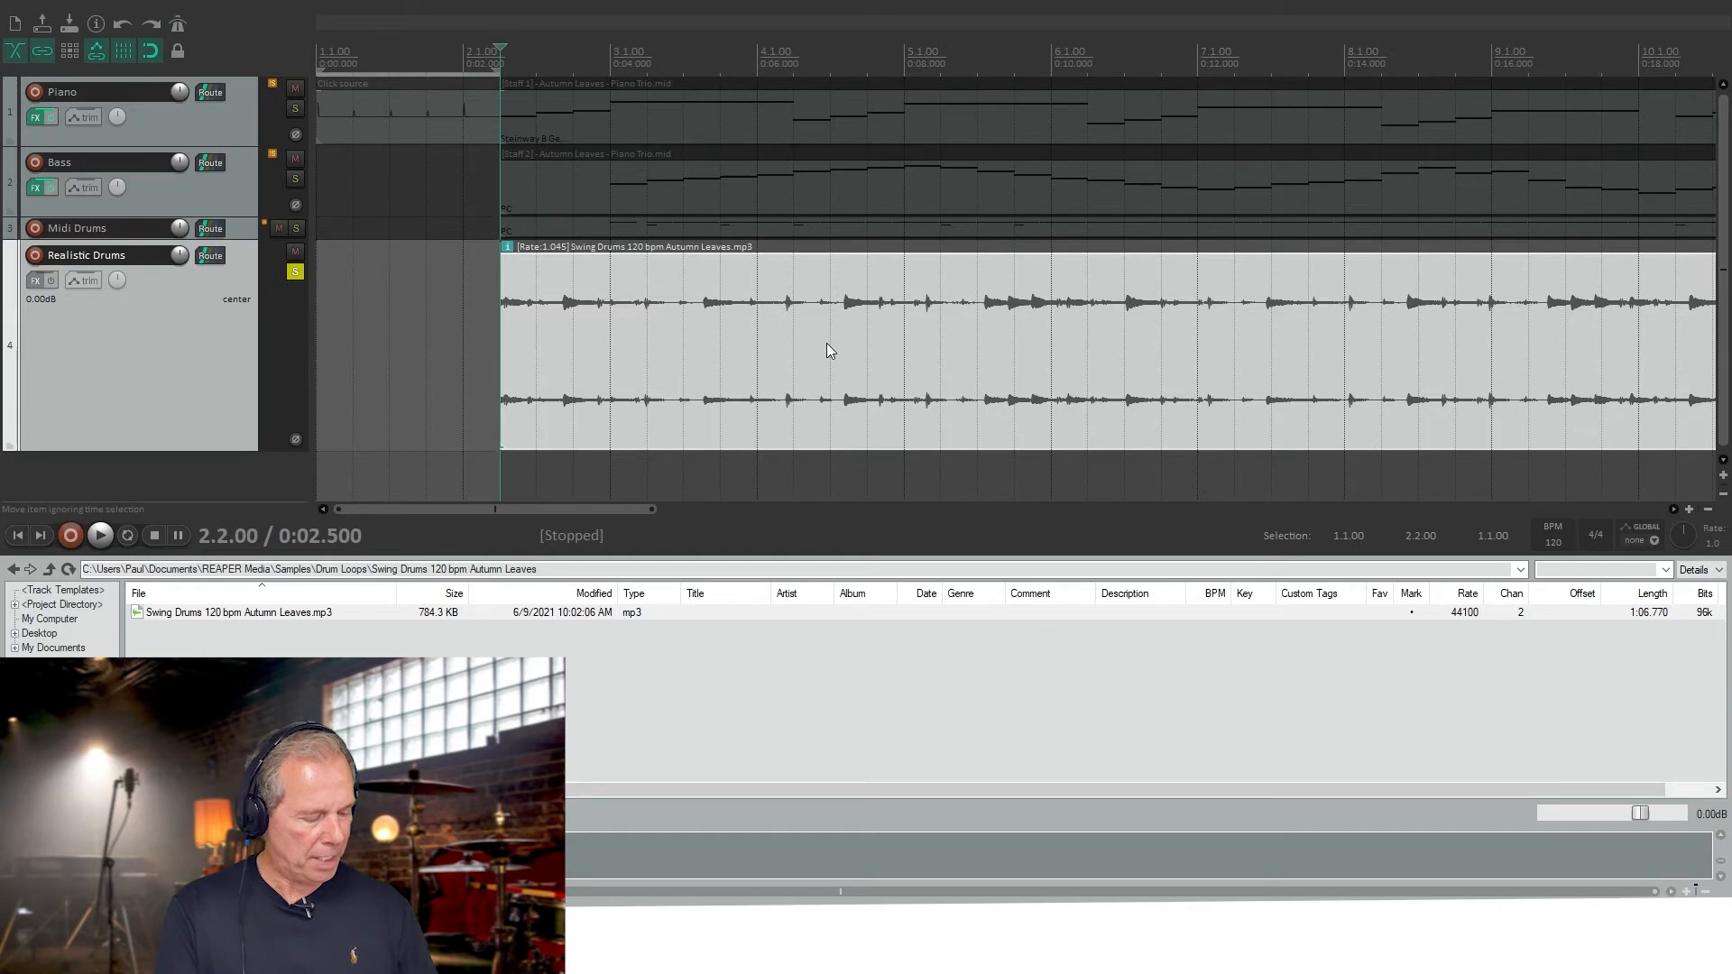
- Split the Swing Drums clip at 7.2.00 and delete everything after the split
{"action": "left_click", "coordinate": [1235, 366]}
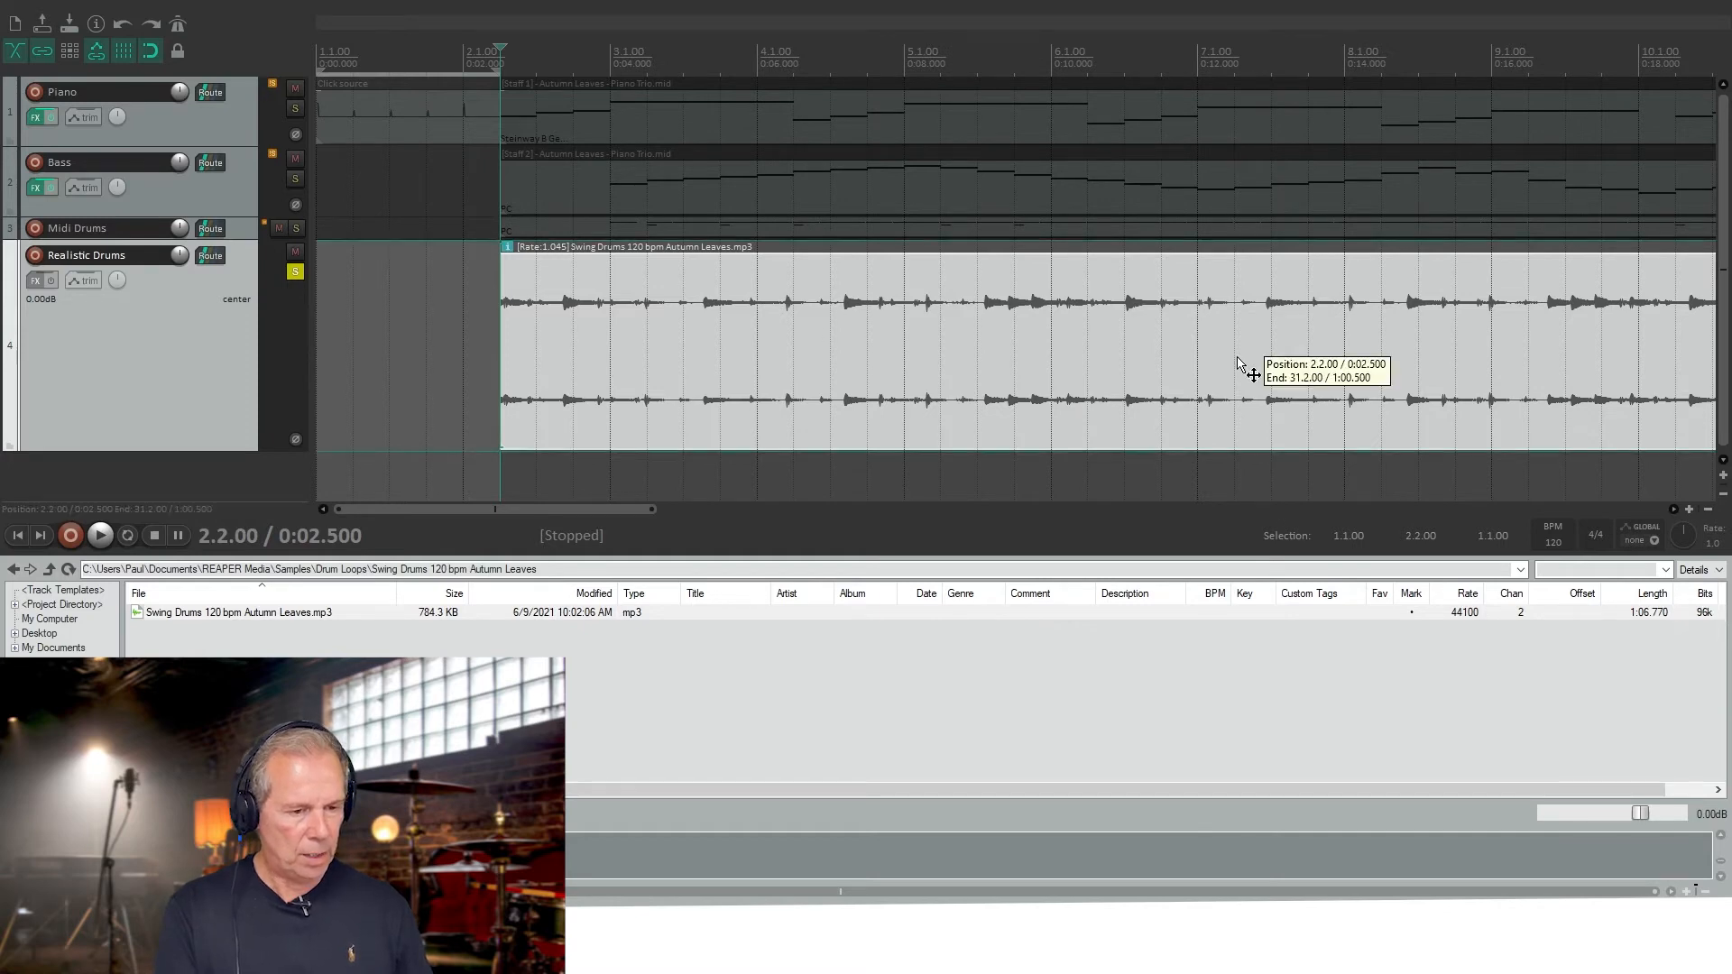
{"action": "key", "text": "s"}
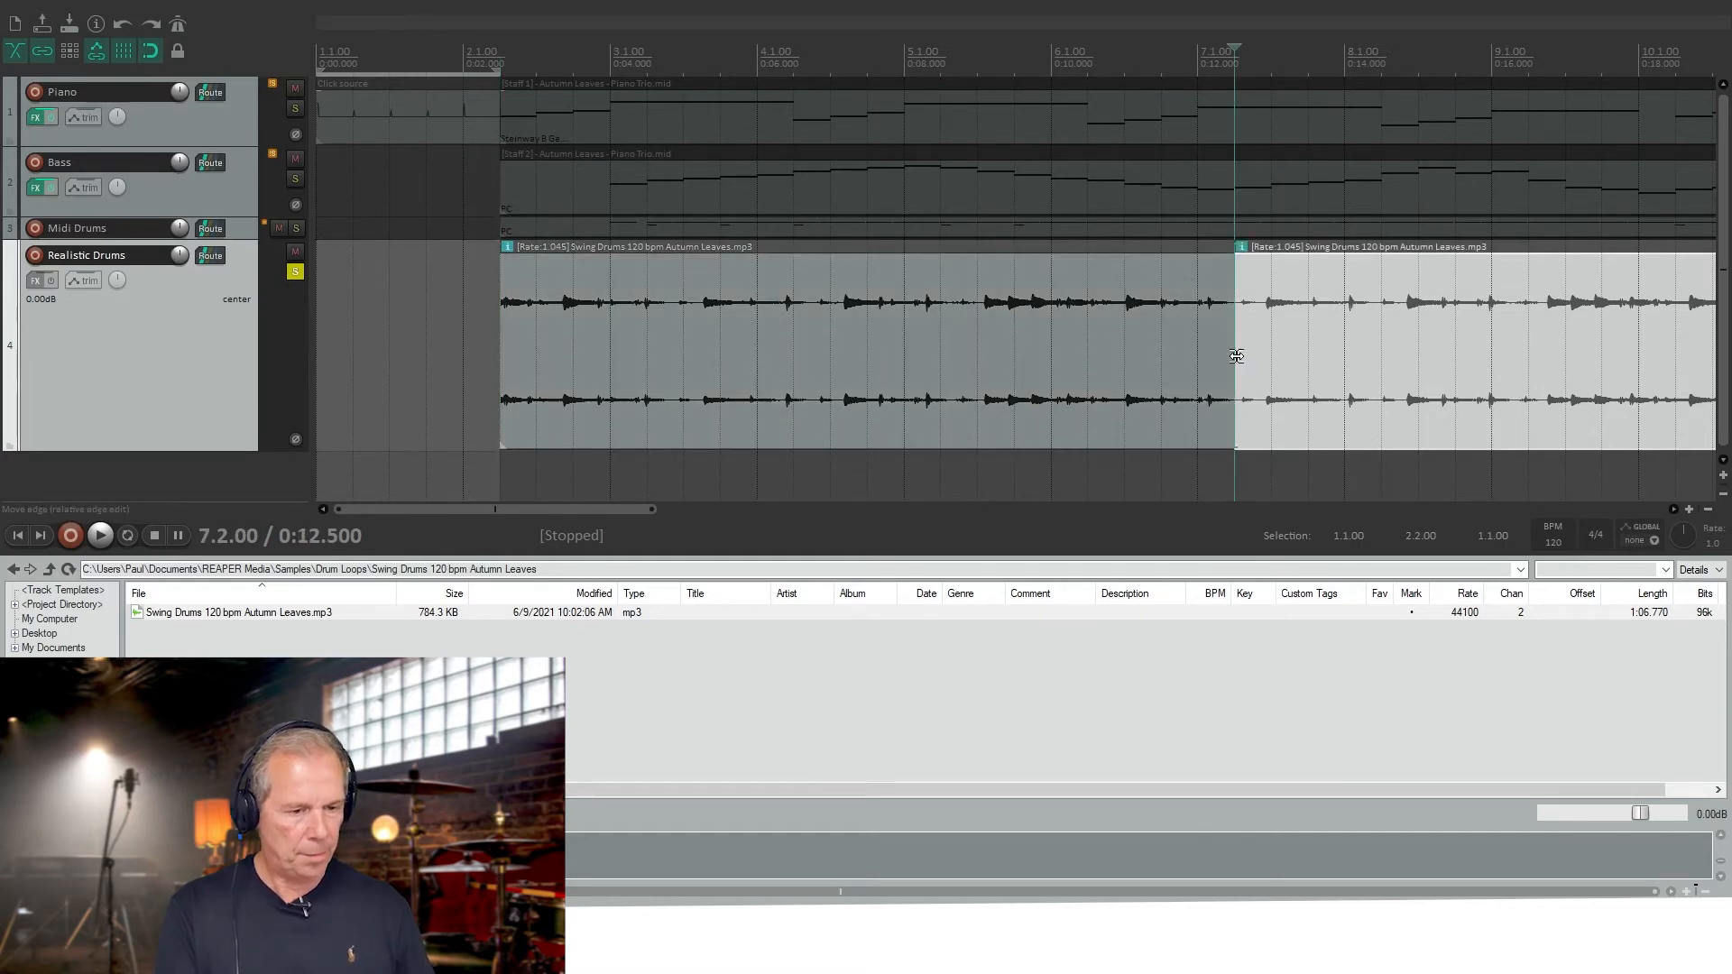
{"action": "left_click", "coordinate": [1310, 371]}
{"action": "key", "text": "Delete"}
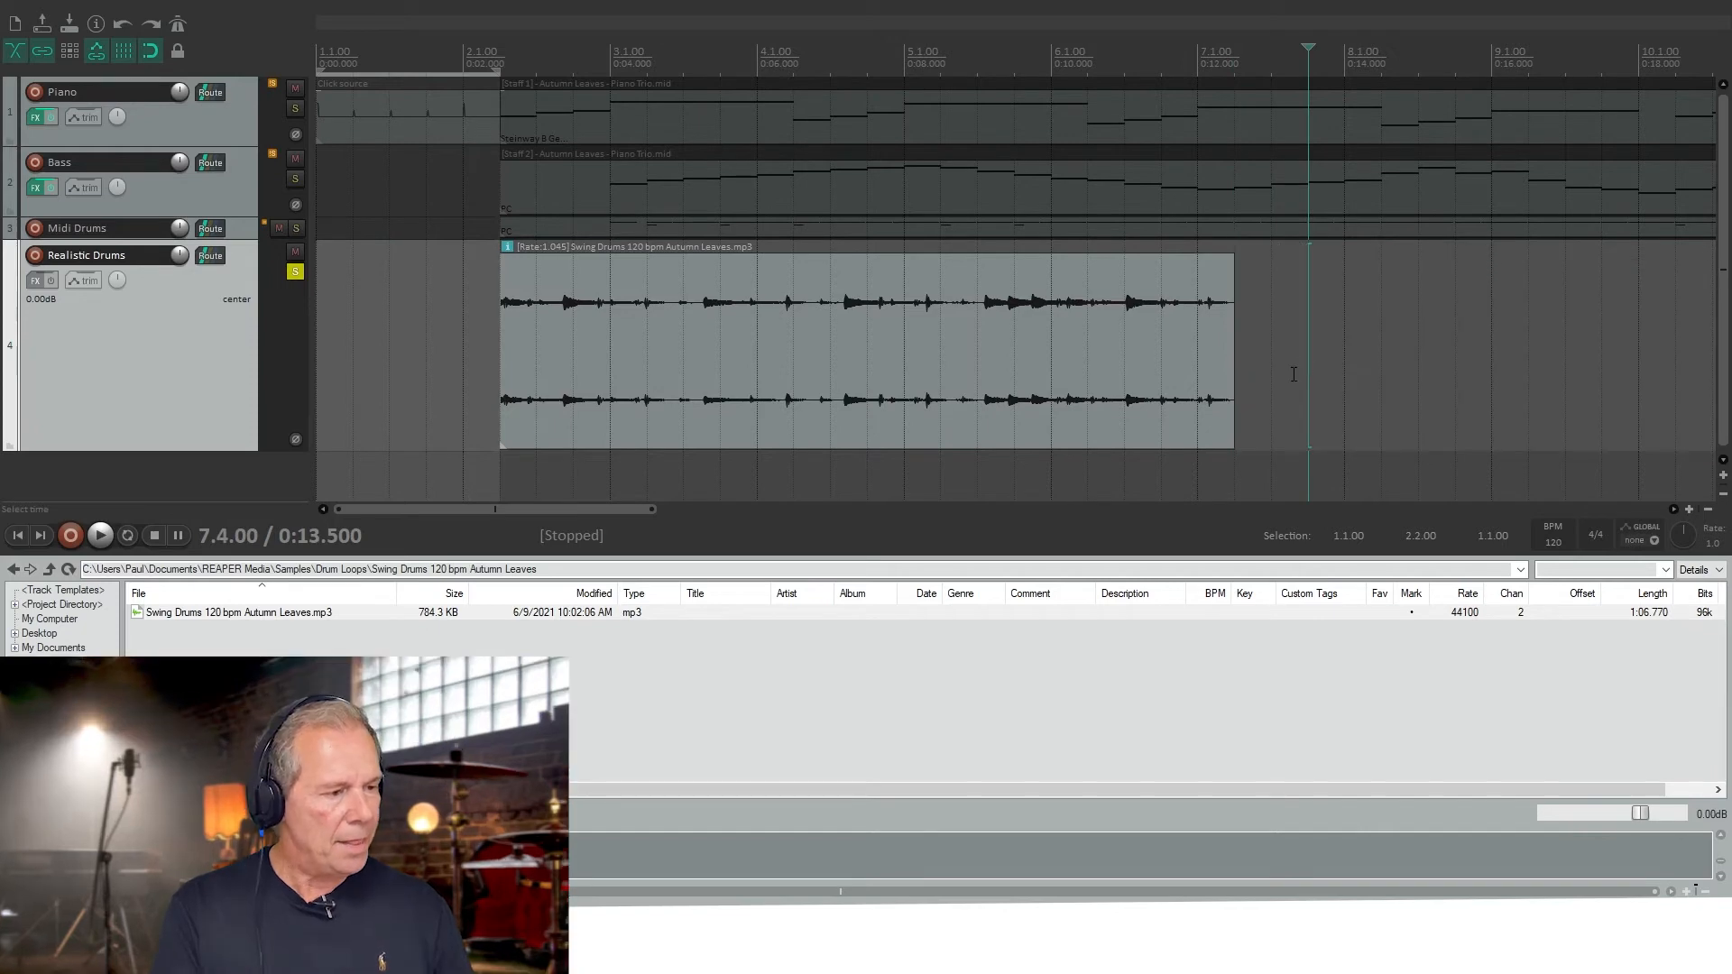
- Enable the metronome and play the soloed drum clip twice from 2.2.00 to check its timing
{"action": "left_click", "coordinate": [498, 54]}
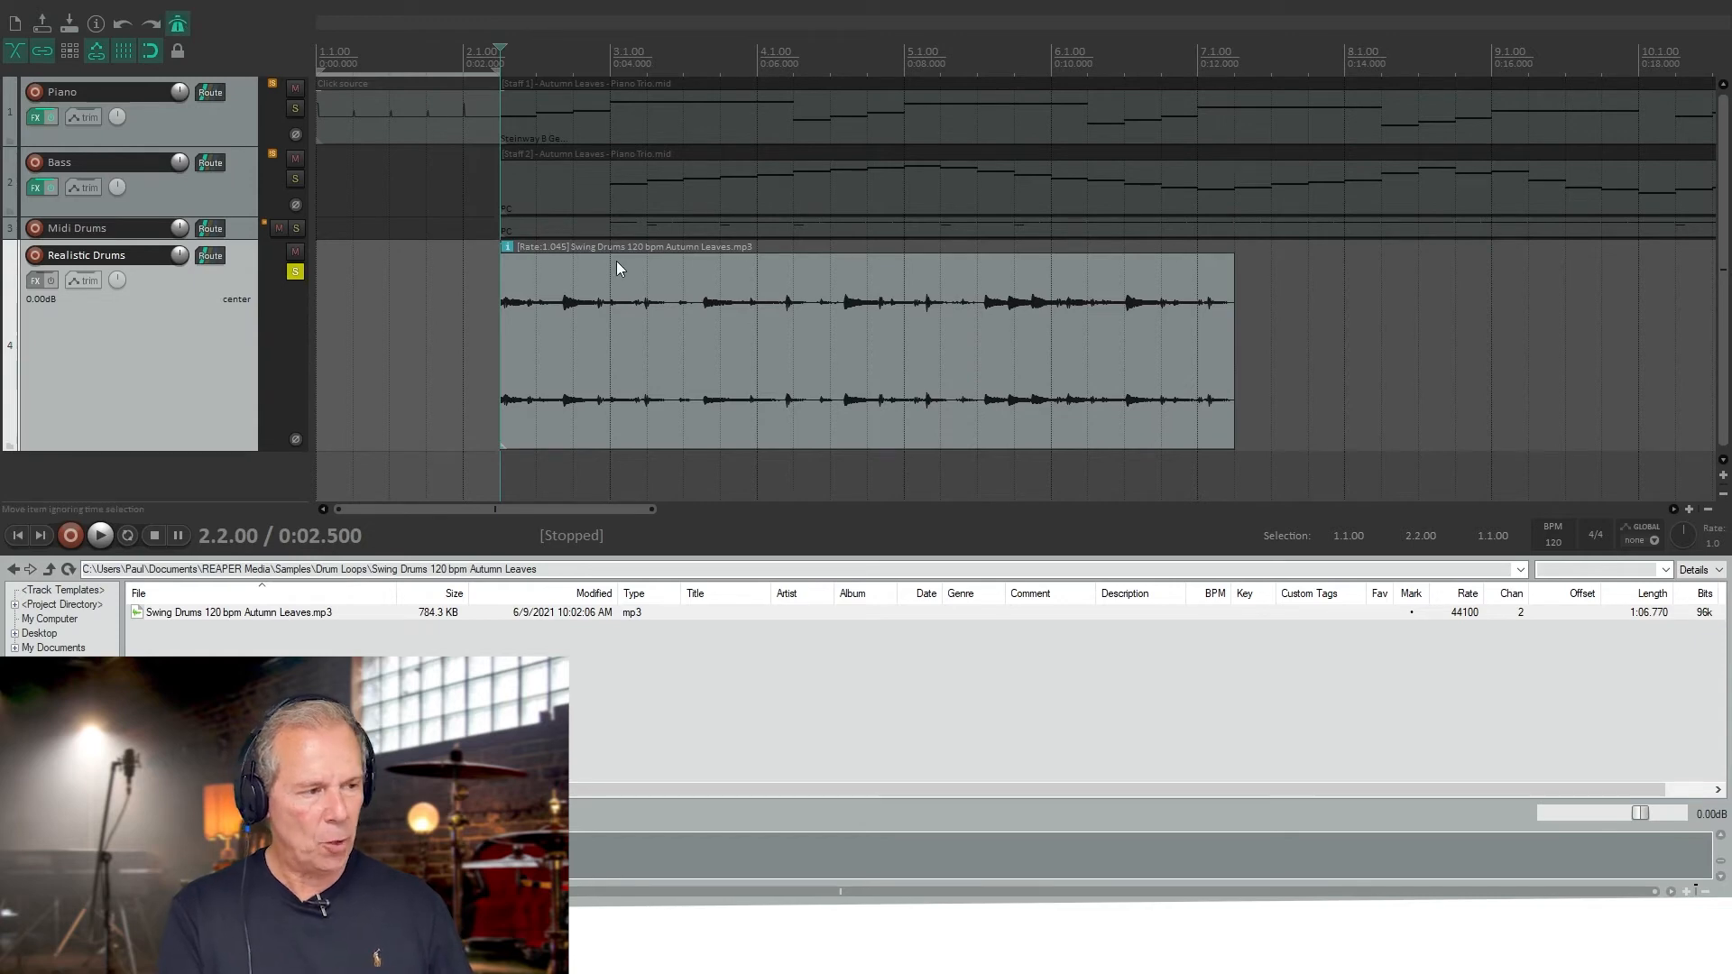
{"action": "key", "text": "space"}
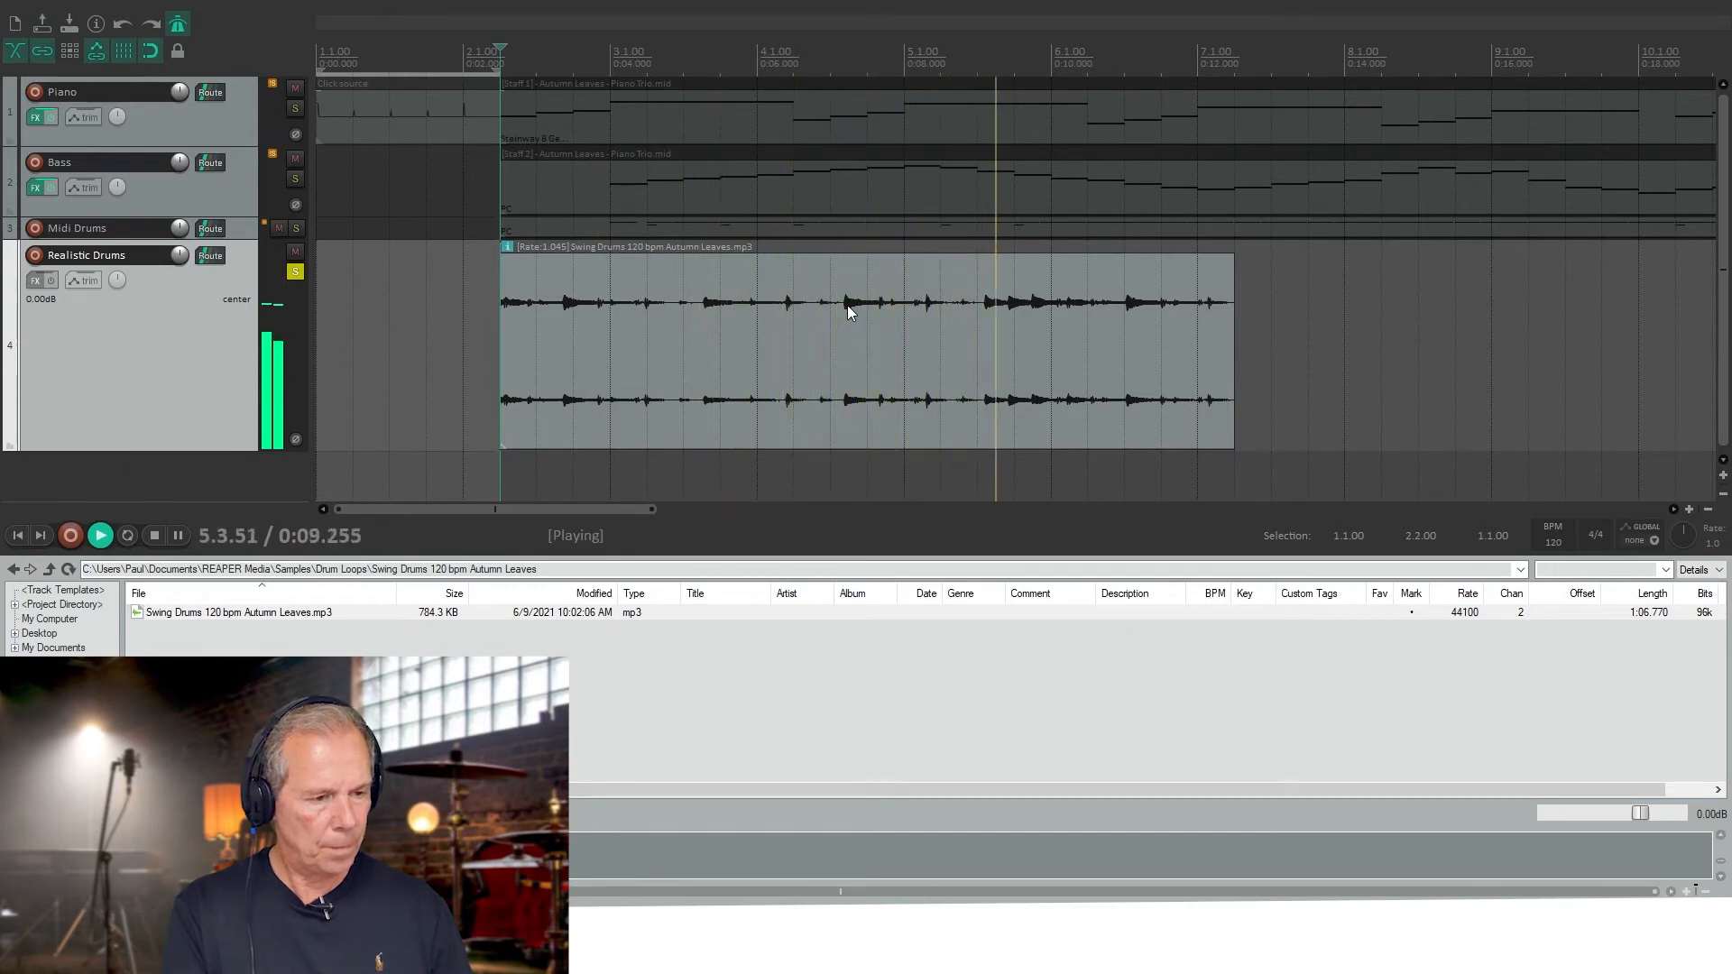
{"action": "key", "text": "space"}
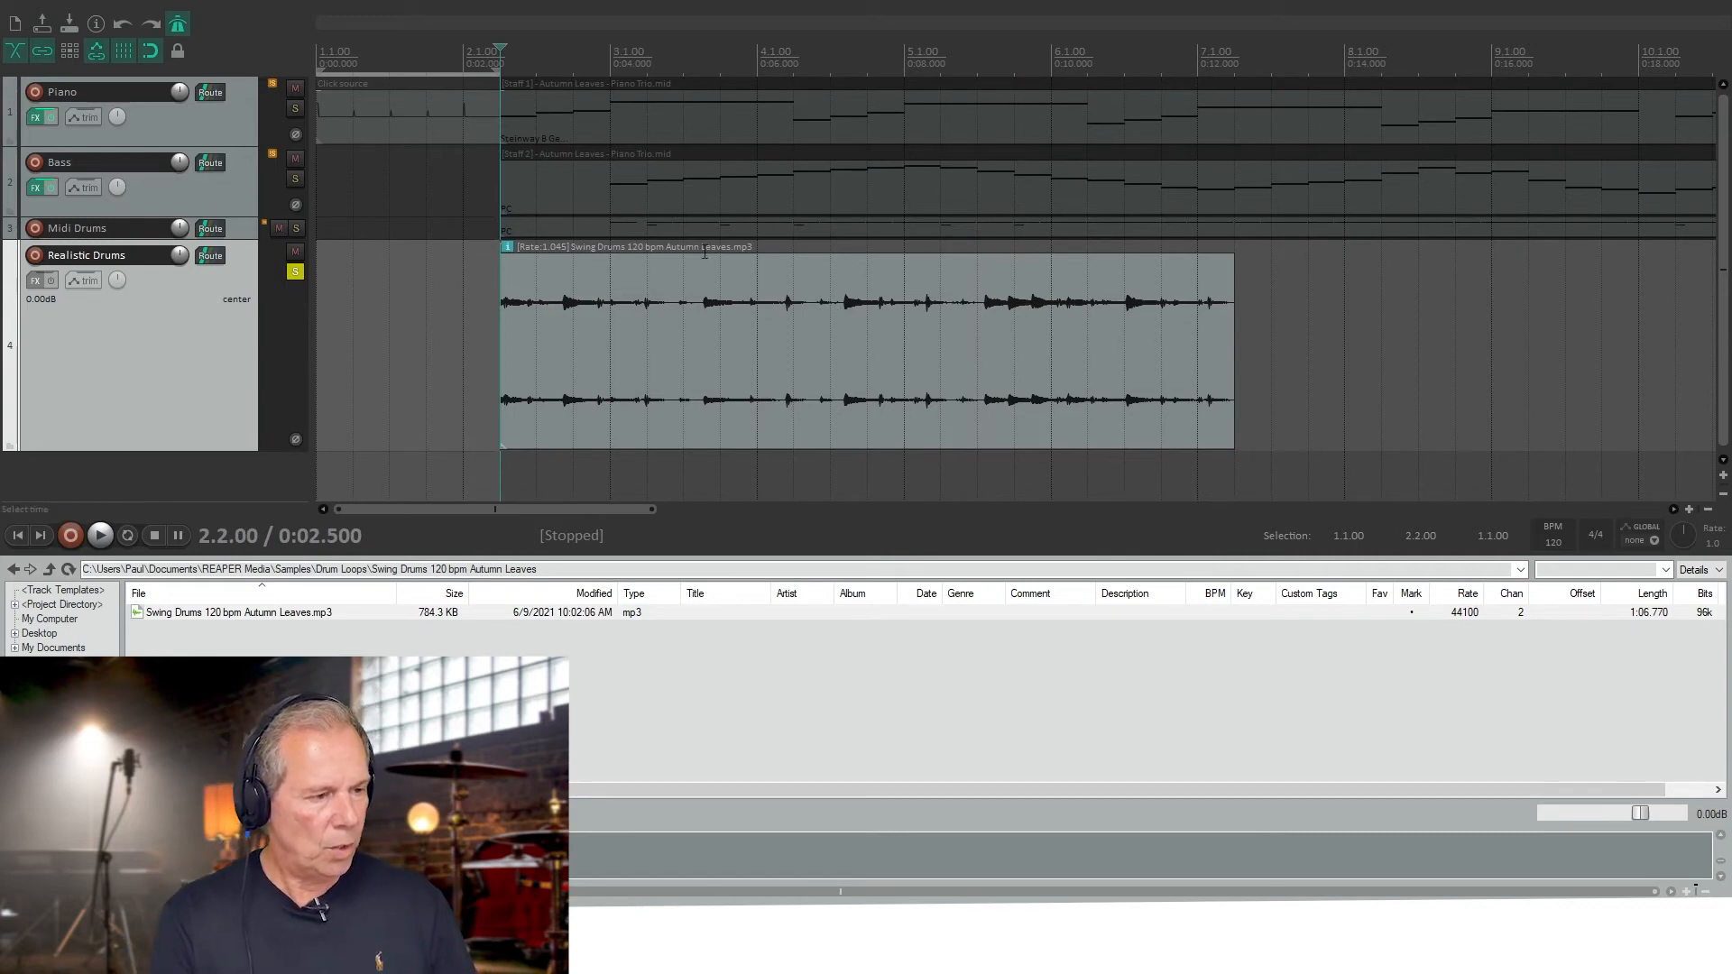
{"action": "key", "text": "space"}
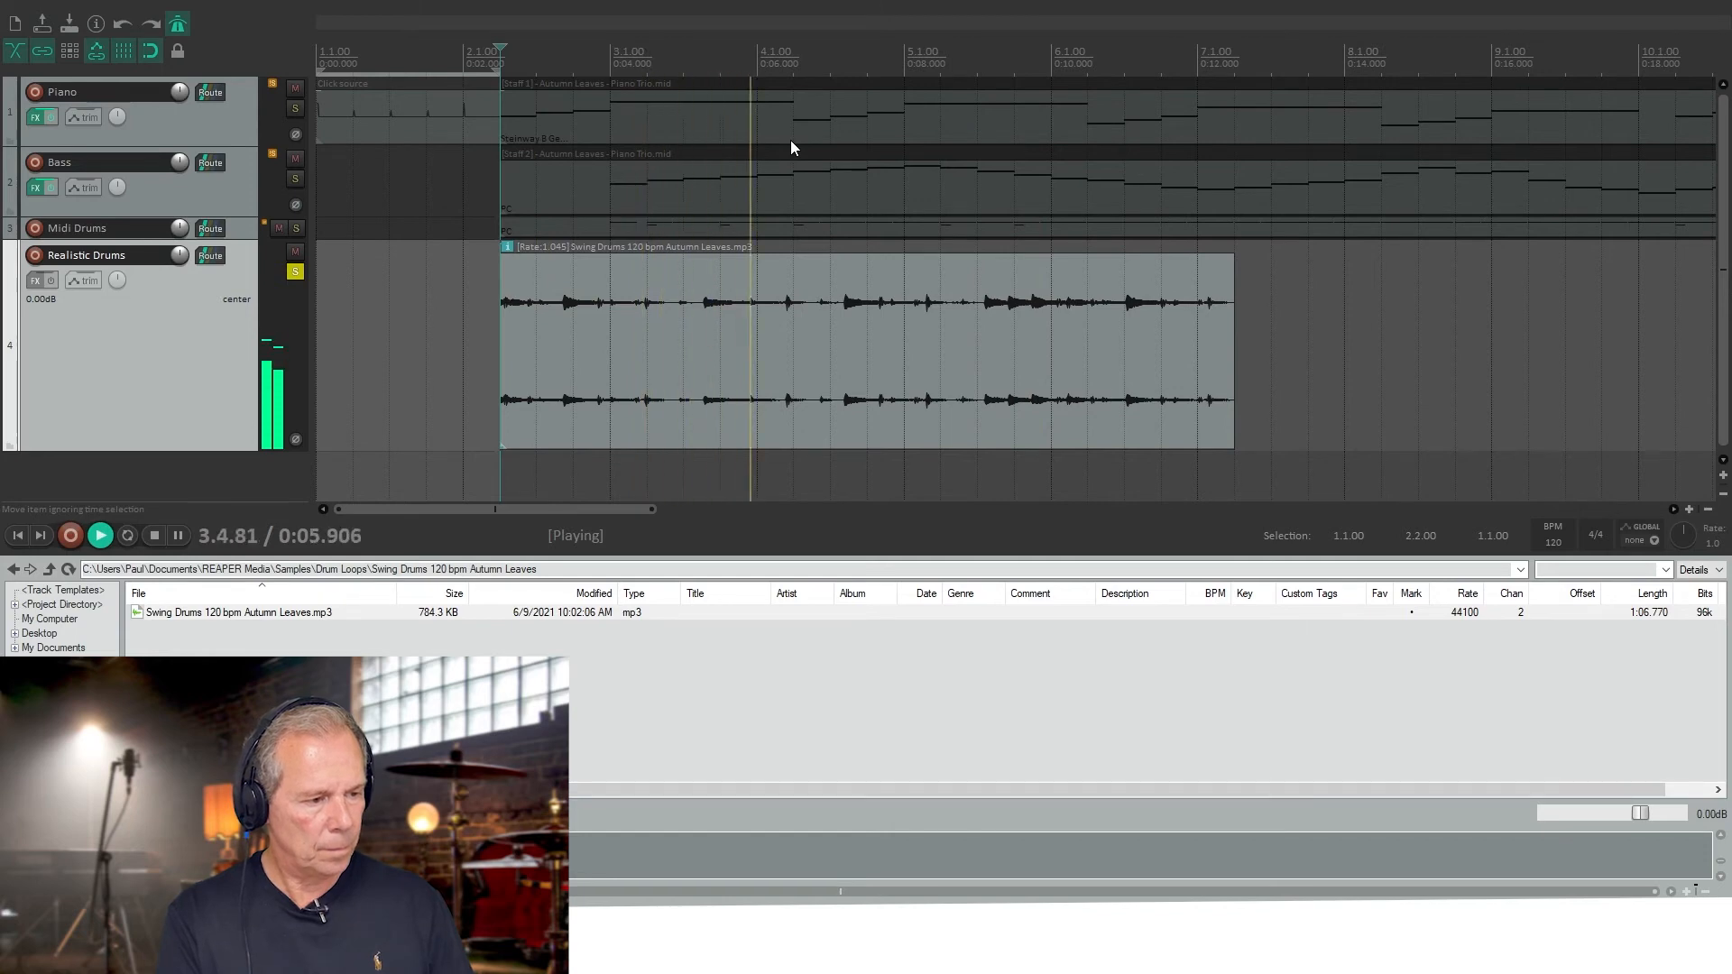
{"action": "key", "text": "space"}
- Split the drum clip exactly on the hit at 4.1.77, just before 4.2.00, and delete the part before it
{"action": "left_click", "coordinate": [785, 299]}
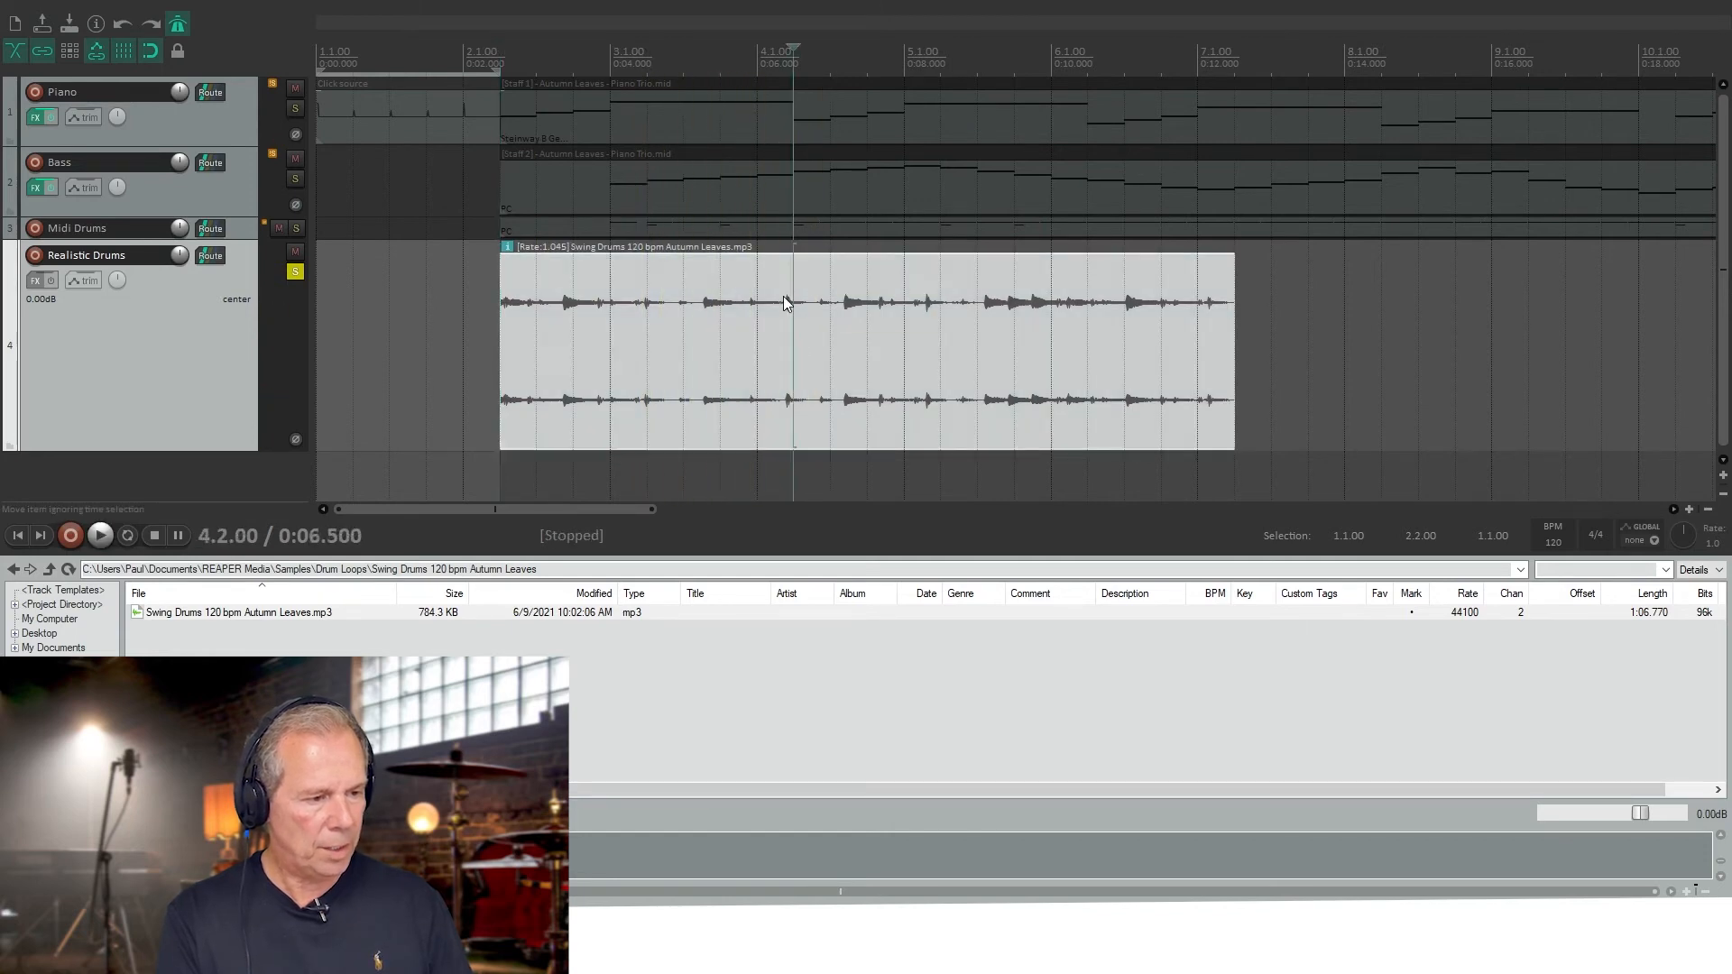
{"action": "scroll", "coordinate": [798, 322], "scroll_direction": "up", "scroll_amount": 5}
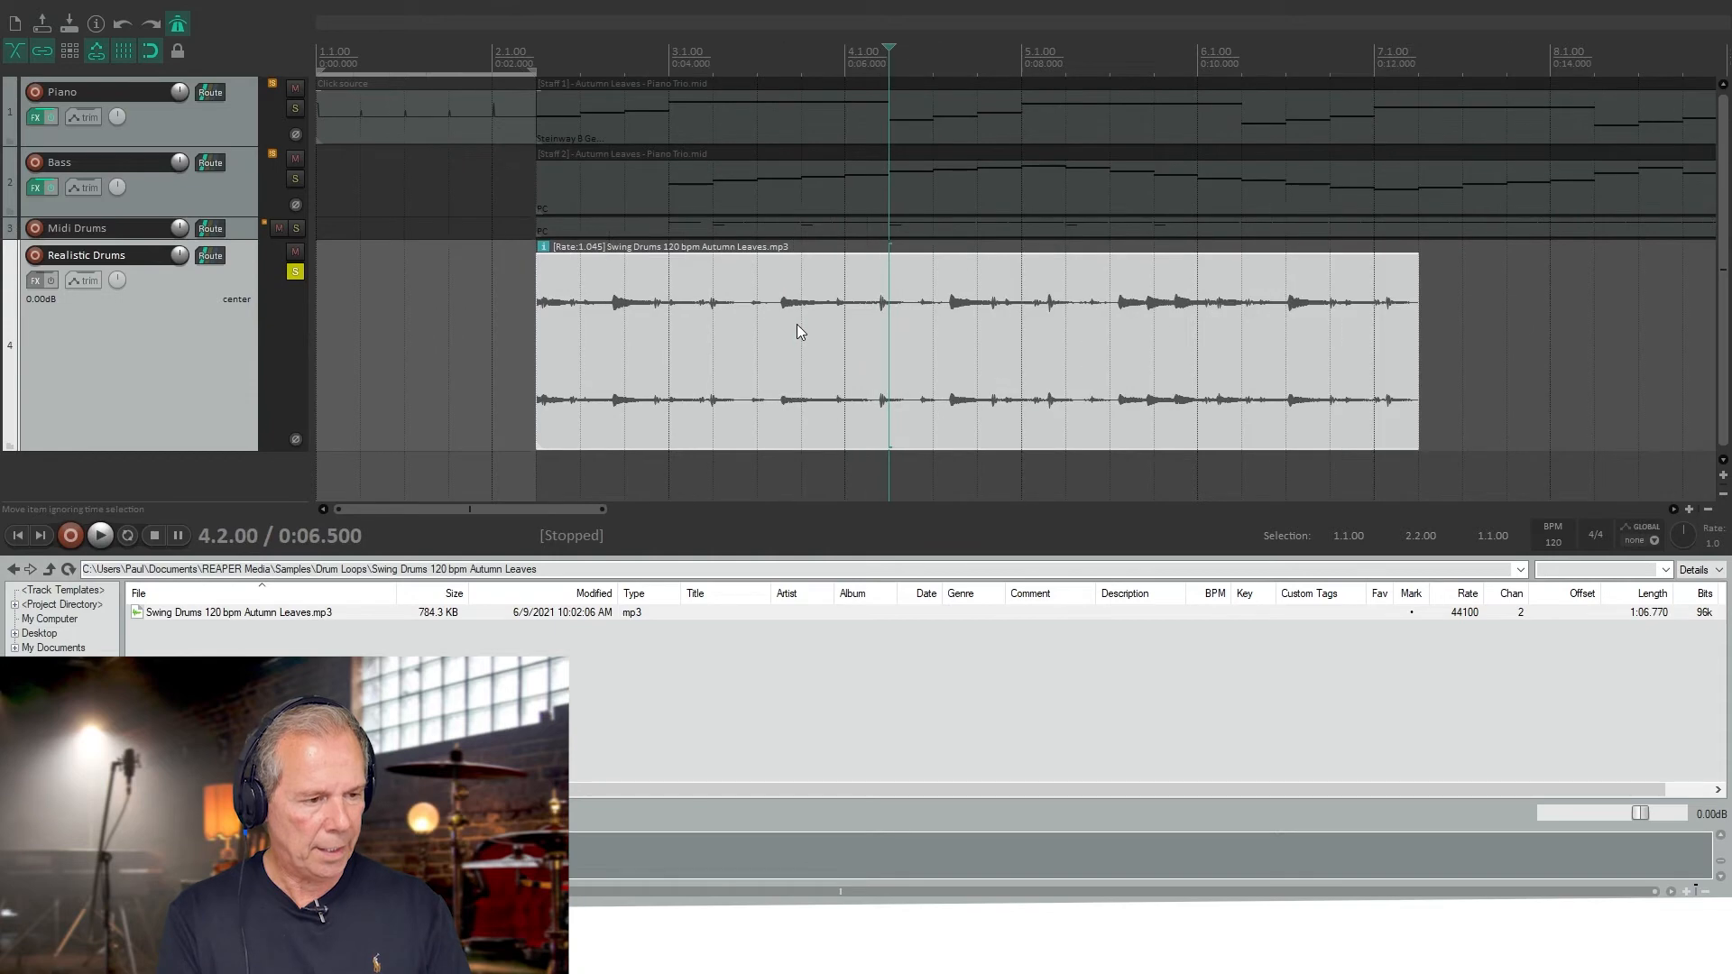
{"action": "left_click", "coordinate": [1015, 48]}
{"action": "left_click_drag", "start_coordinate": [1015, 47], "coordinate": [990, 48]}
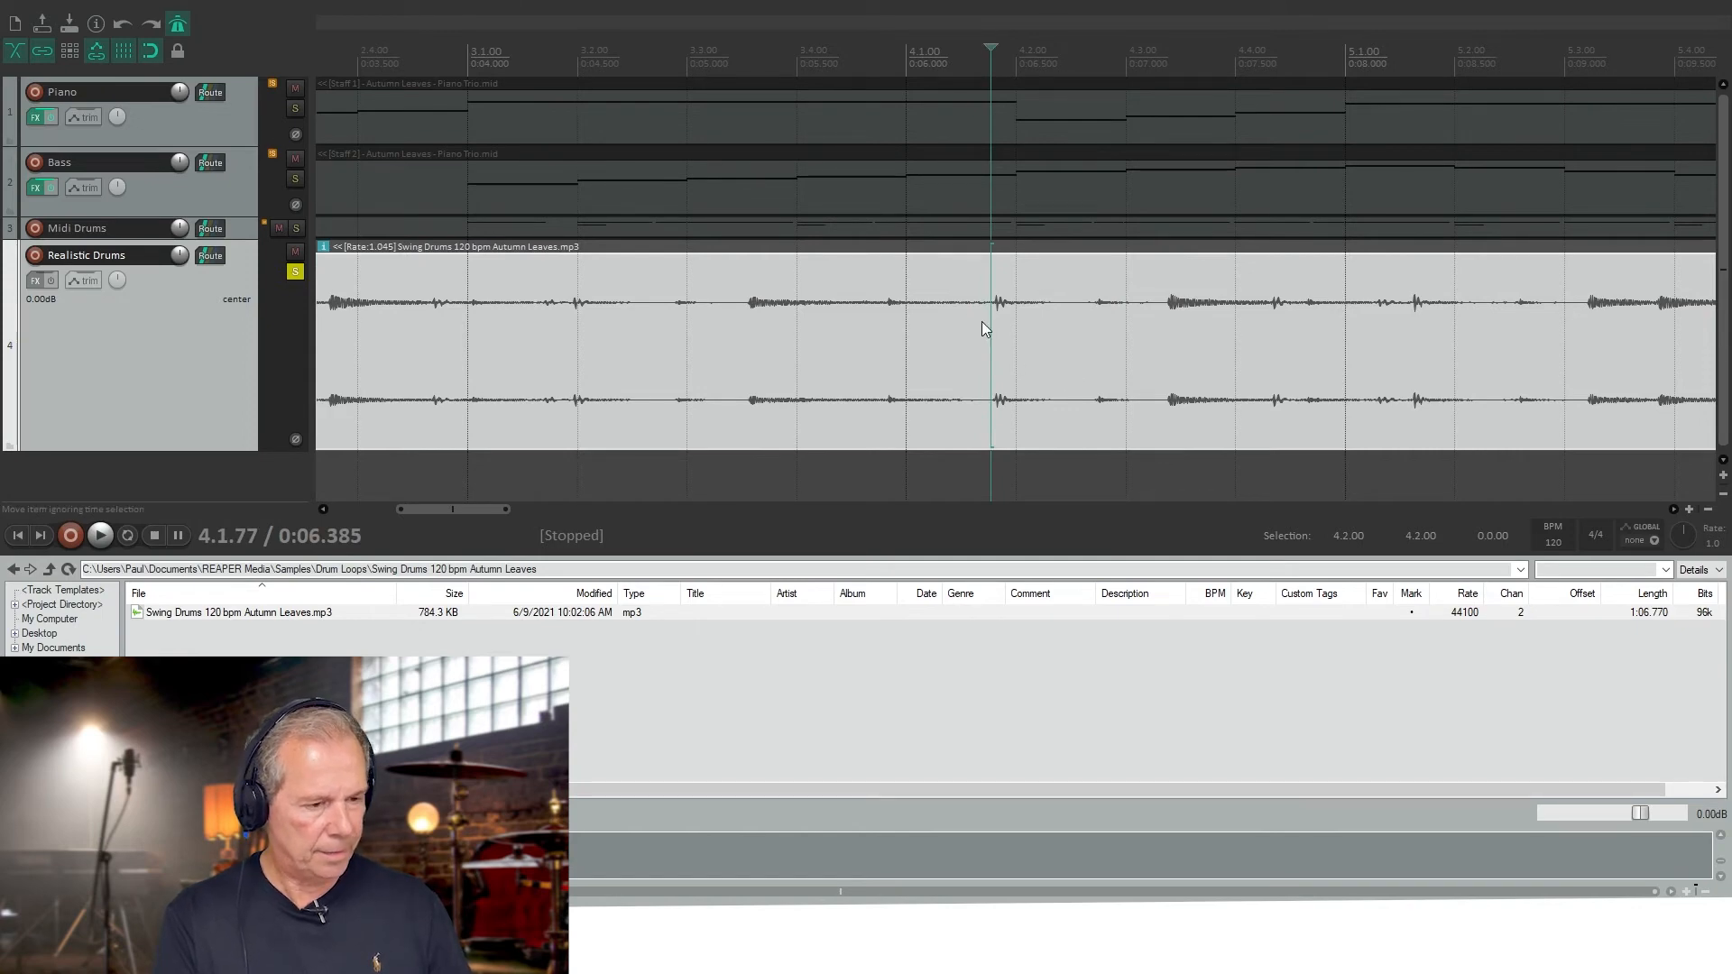
{"action": "key", "text": "s"}
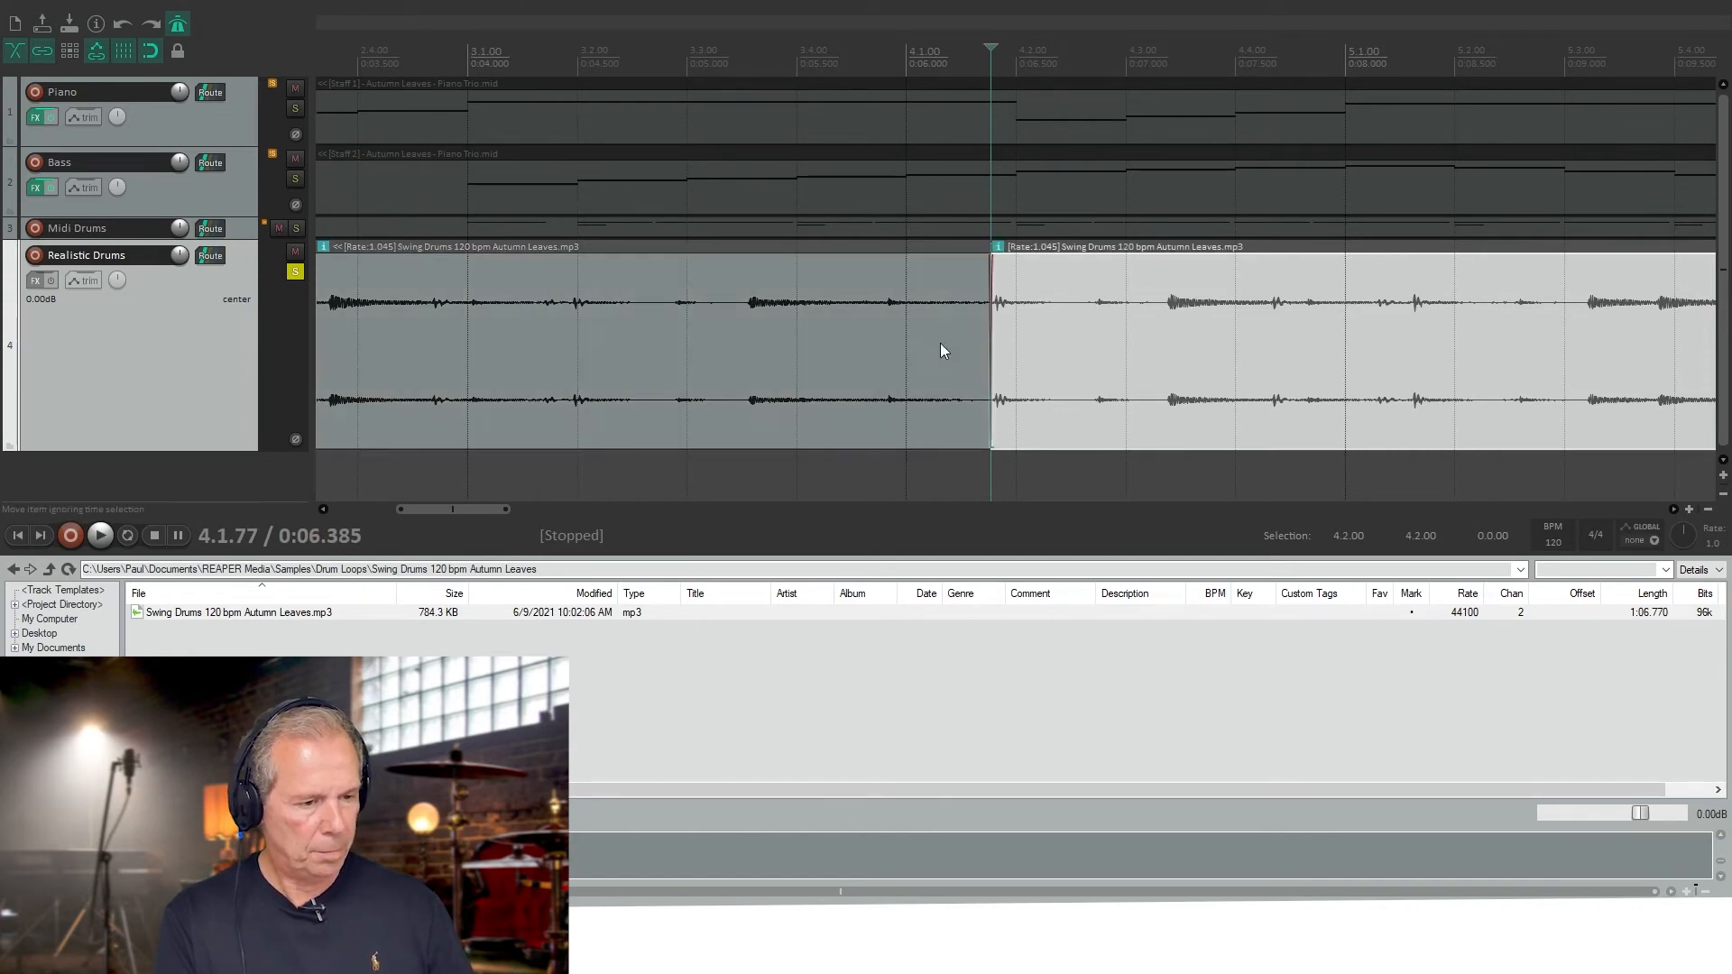
{"action": "left_click", "coordinate": [940, 342]}
{"action": "key", "text": "Delete"}
- Move the remaining drum clip earlier so its first hit starts at 3.1.00
{"action": "left_click_drag", "start_coordinate": [1139, 353], "coordinate": [1036, 350]}
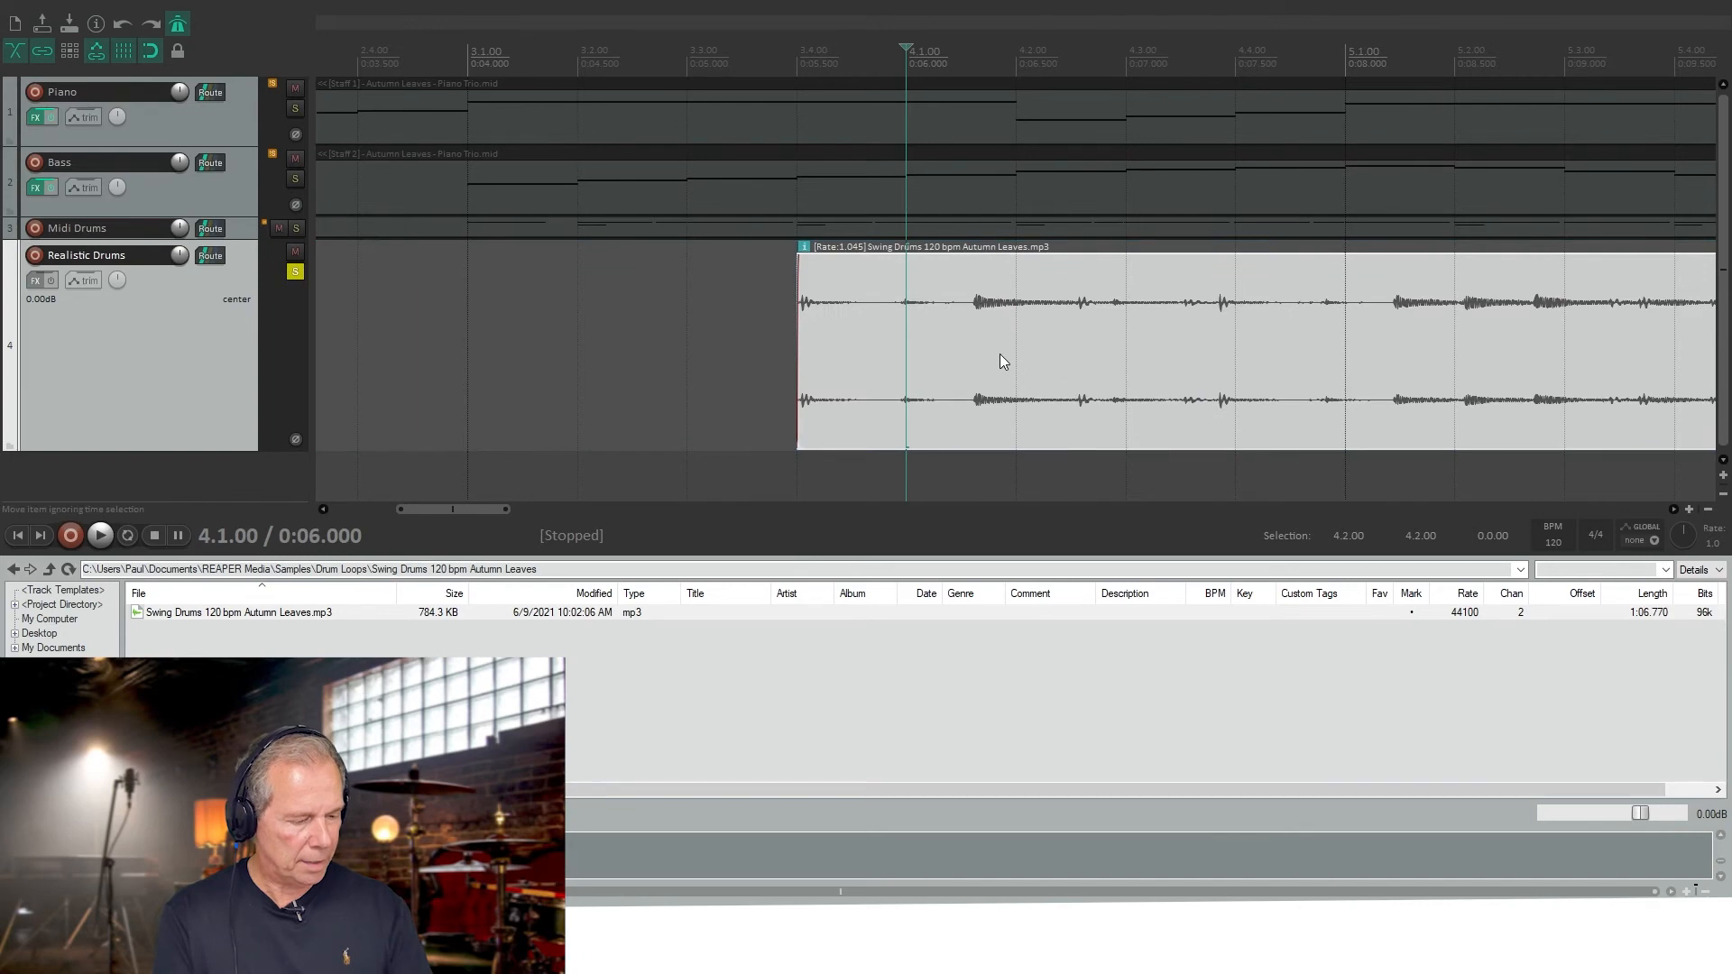
{"action": "scroll", "coordinate": [999, 354], "scroll_direction": "down", "scroll_amount": 3}
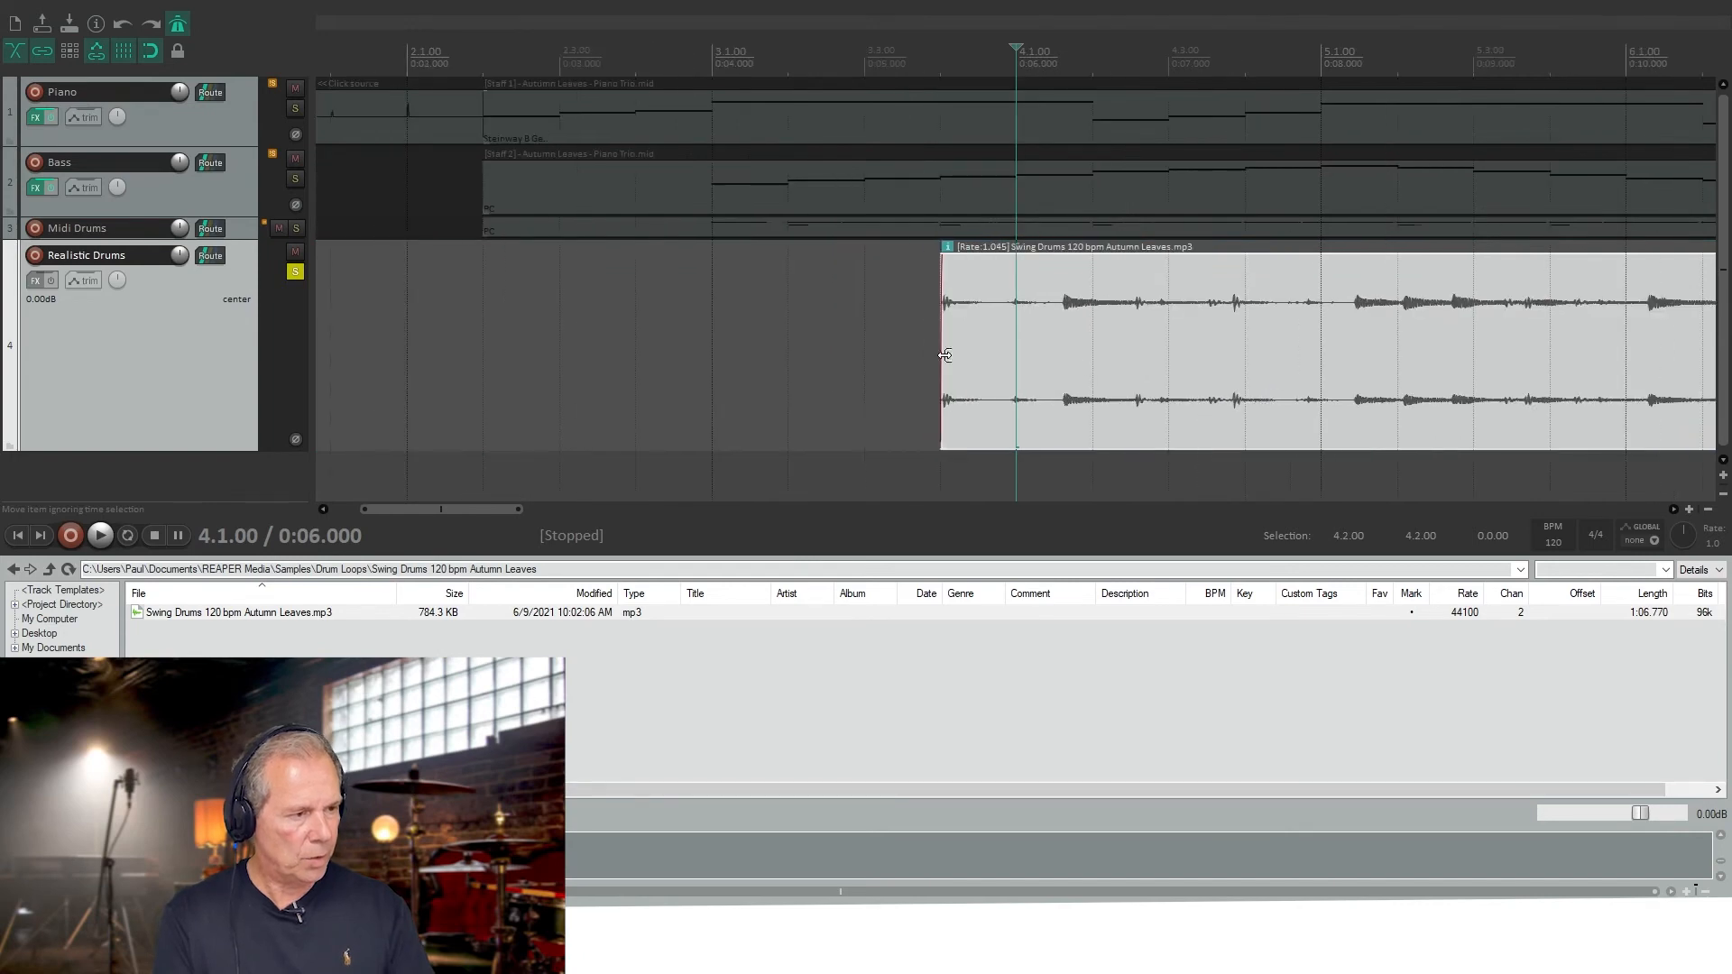
{"action": "left_click", "coordinate": [763, 72]}
{"action": "left_click_drag", "start_coordinate": [801, 73], "coordinate": [896, 87]}
{"action": "left_click_drag", "start_coordinate": [959, 271], "coordinate": [820, 288]}
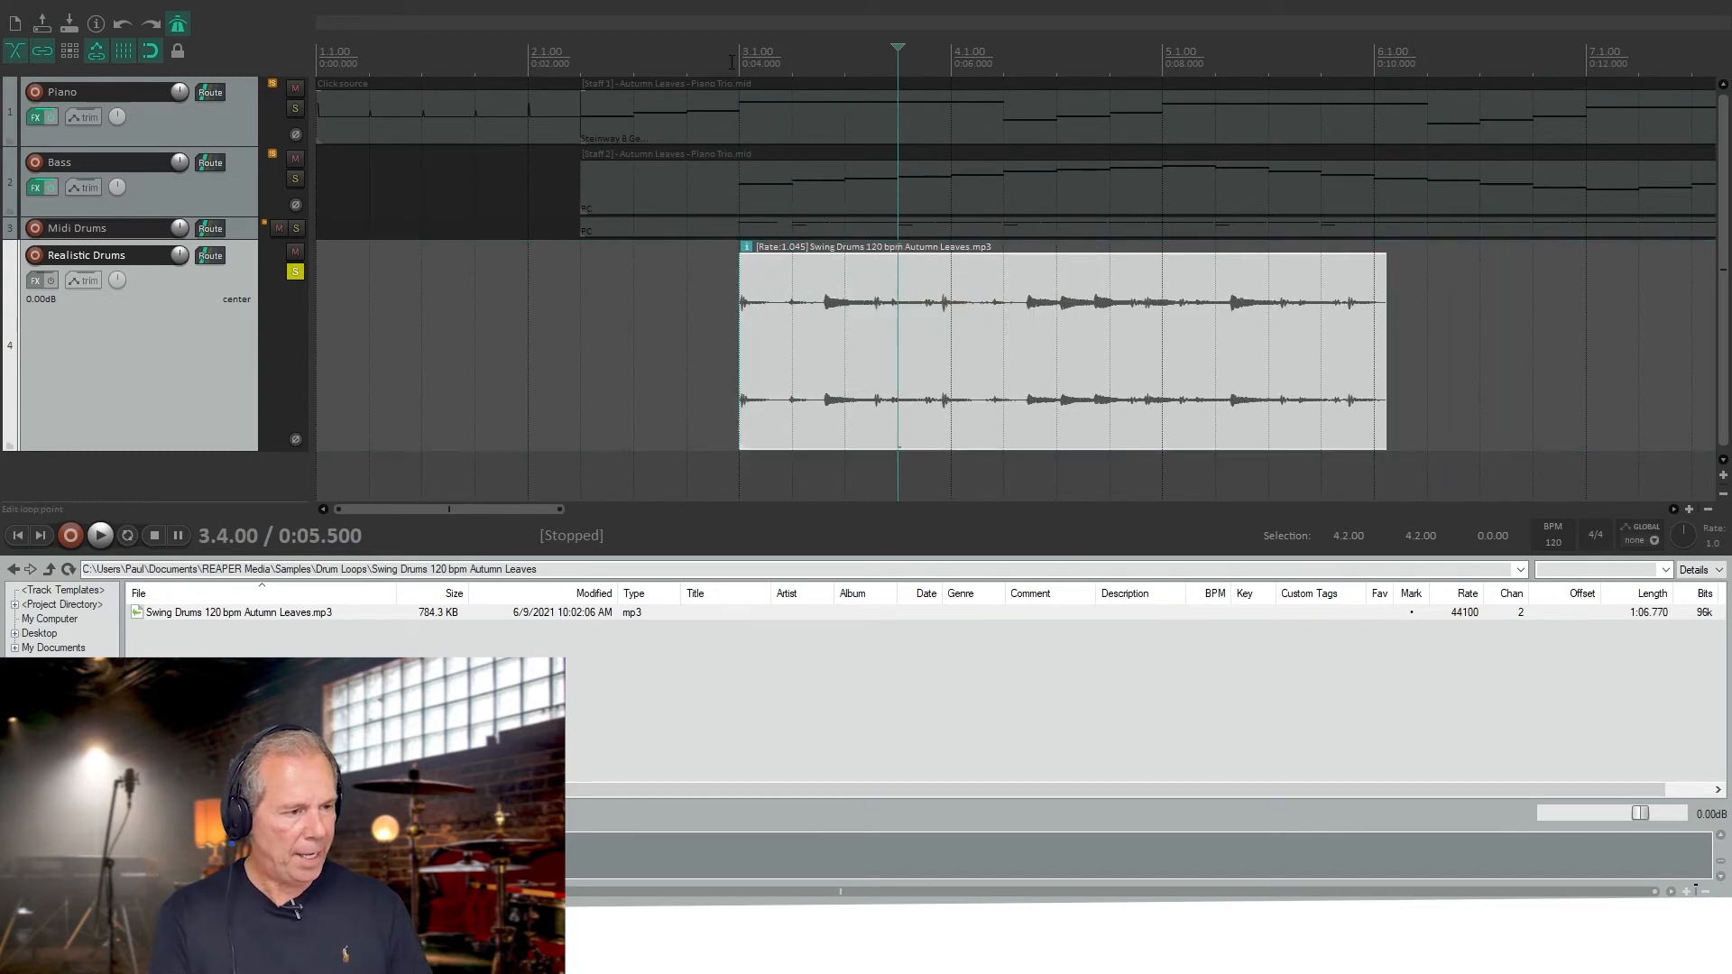
- Play the drum clip against the metronome from 3.1.00, and mark the hit at 3.4.78 just before measure 4
{"action": "key", "text": "space"}
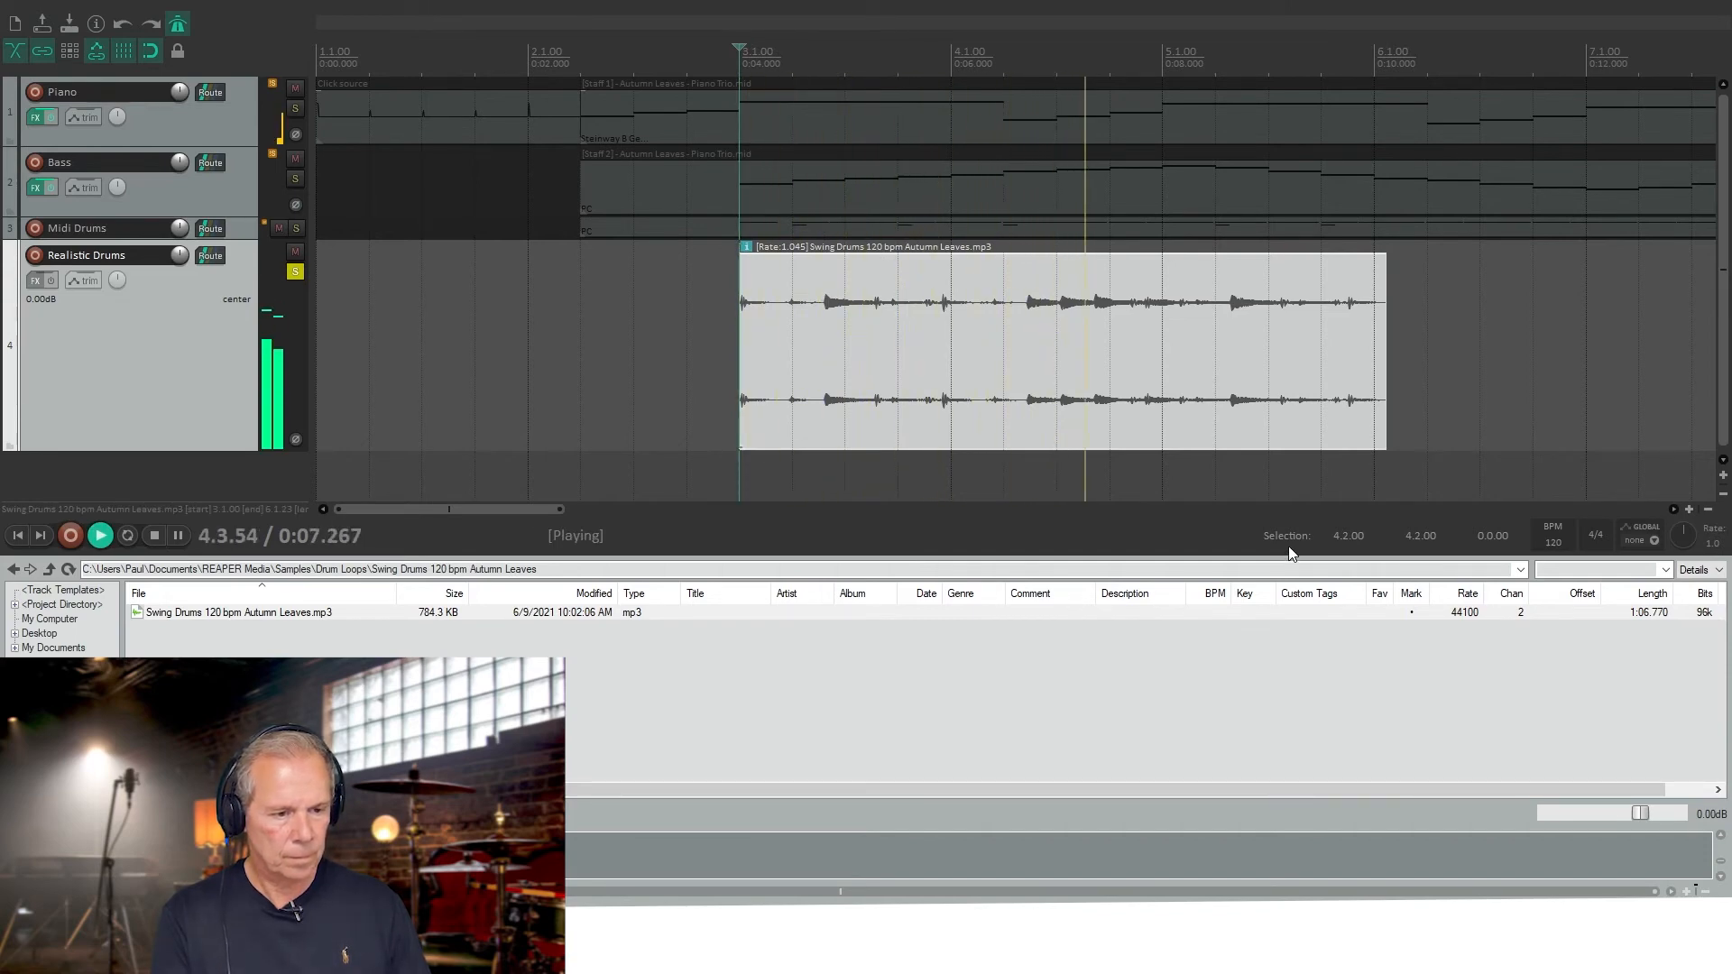
{"action": "key", "text": "space"}
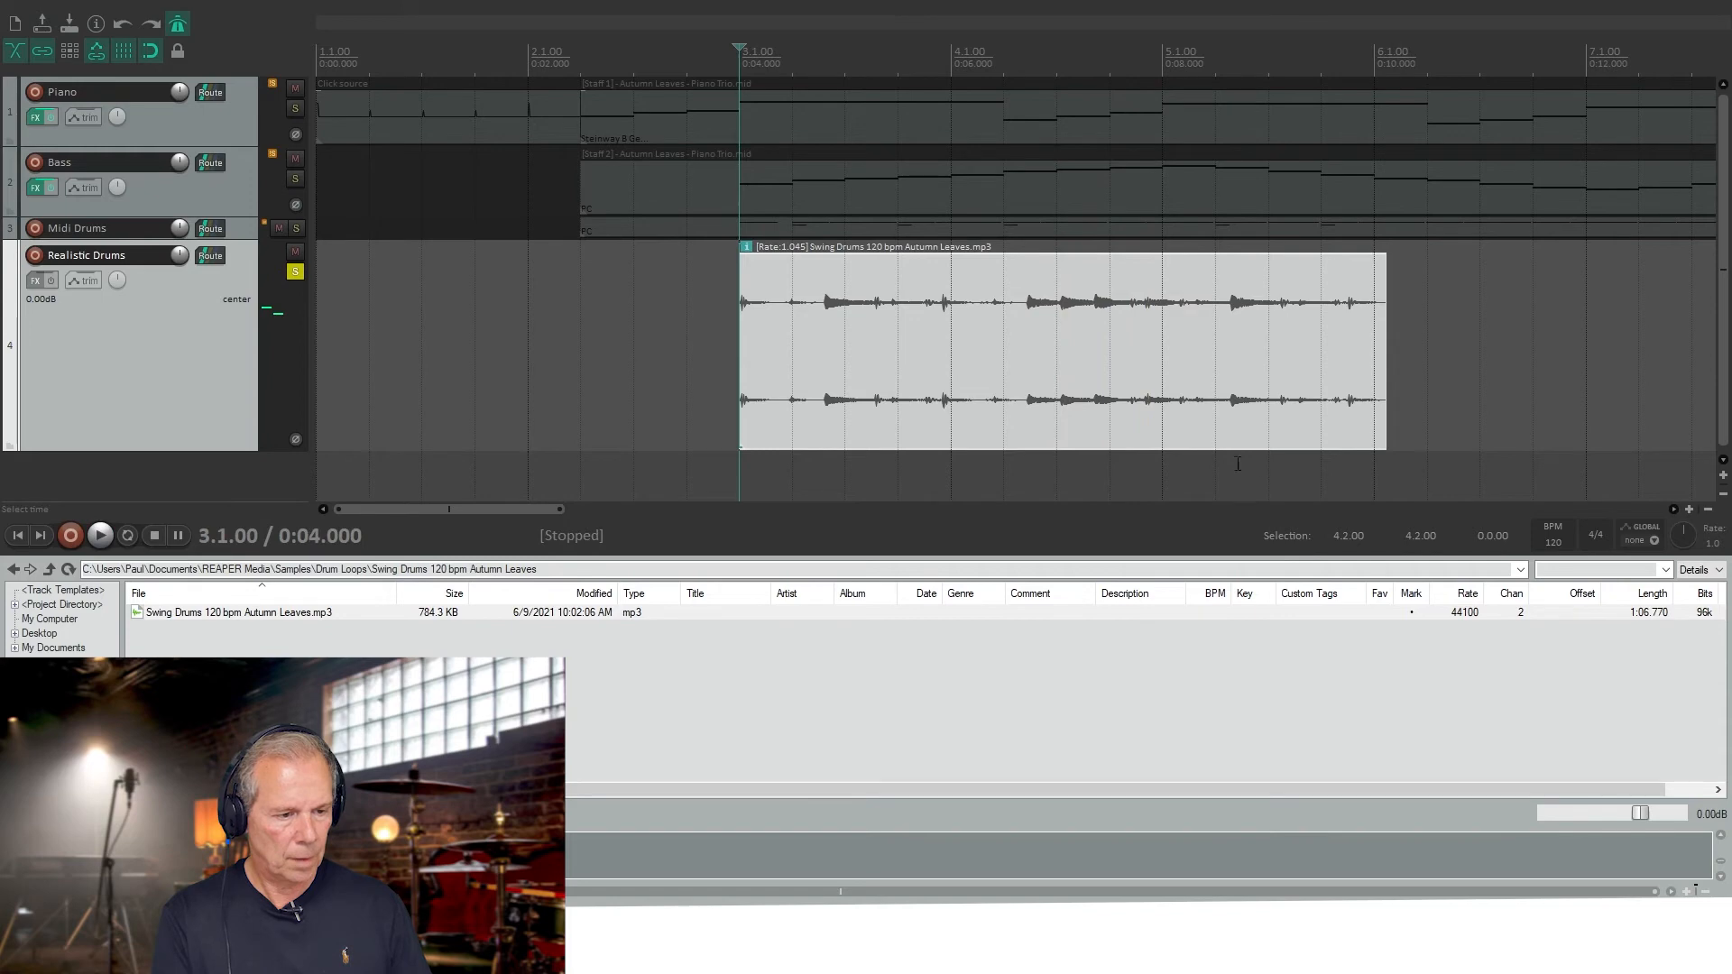
{"action": "key", "text": "space"}
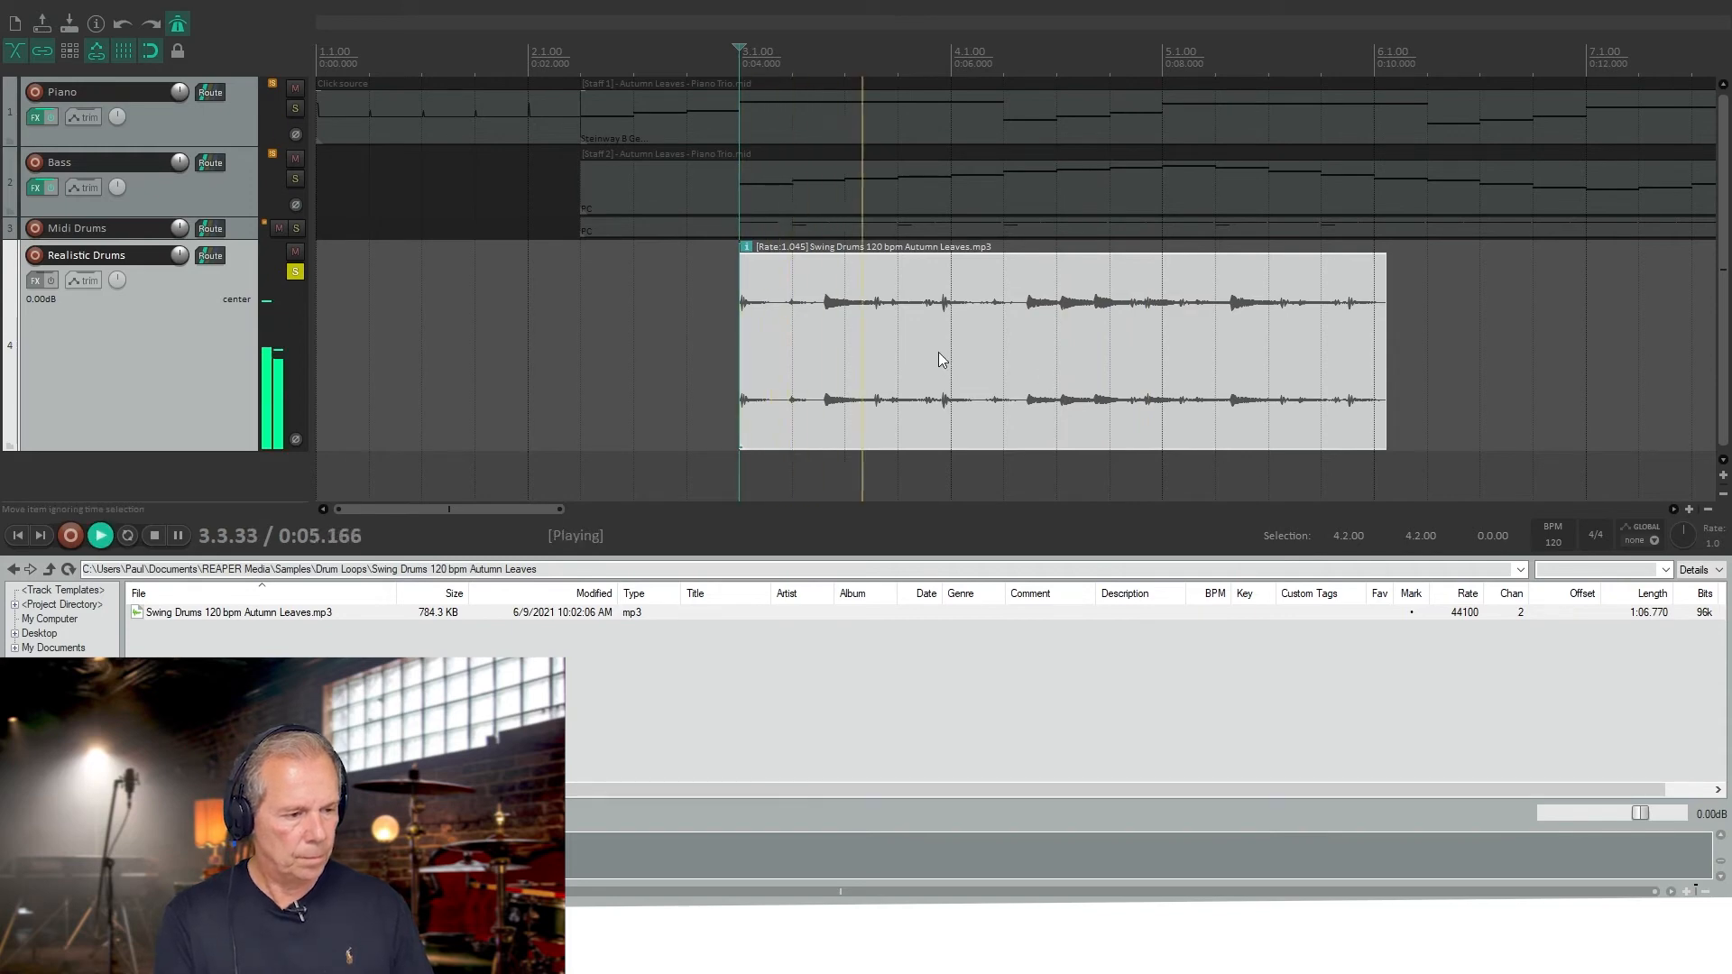
{"action": "key", "text": "space"}
{"action": "left_click", "coordinate": [943, 307]}
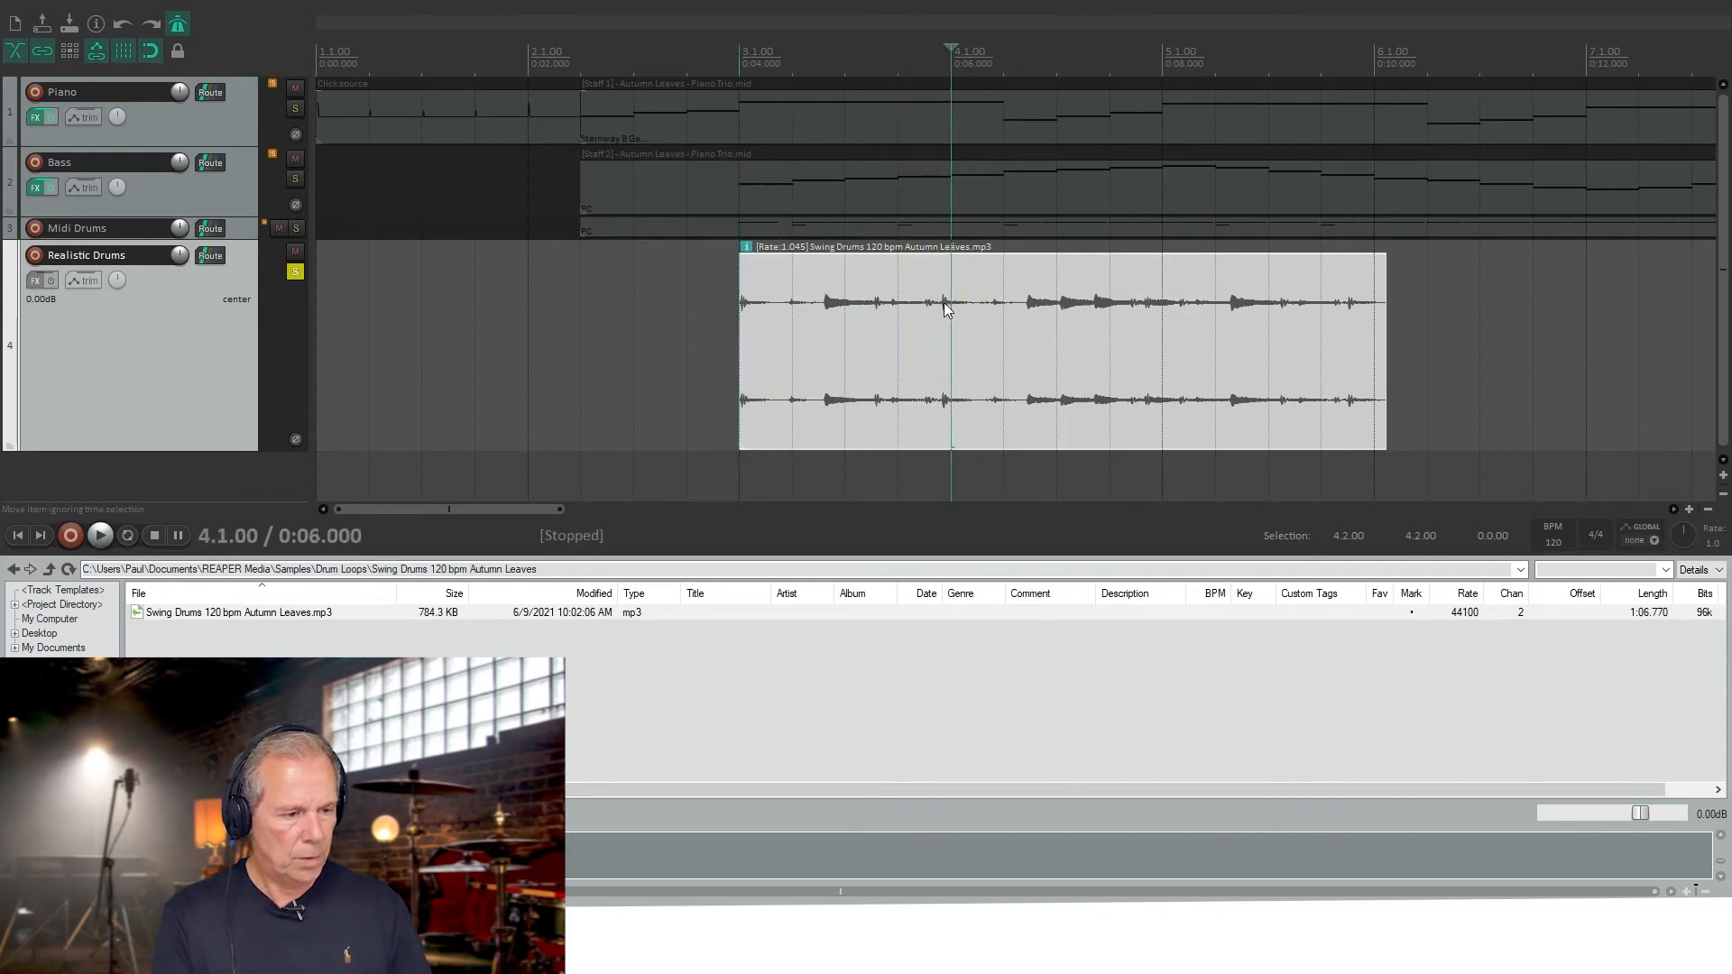
{"action": "left_click_drag", "start_coordinate": [948, 51], "coordinate": [939, 48]}
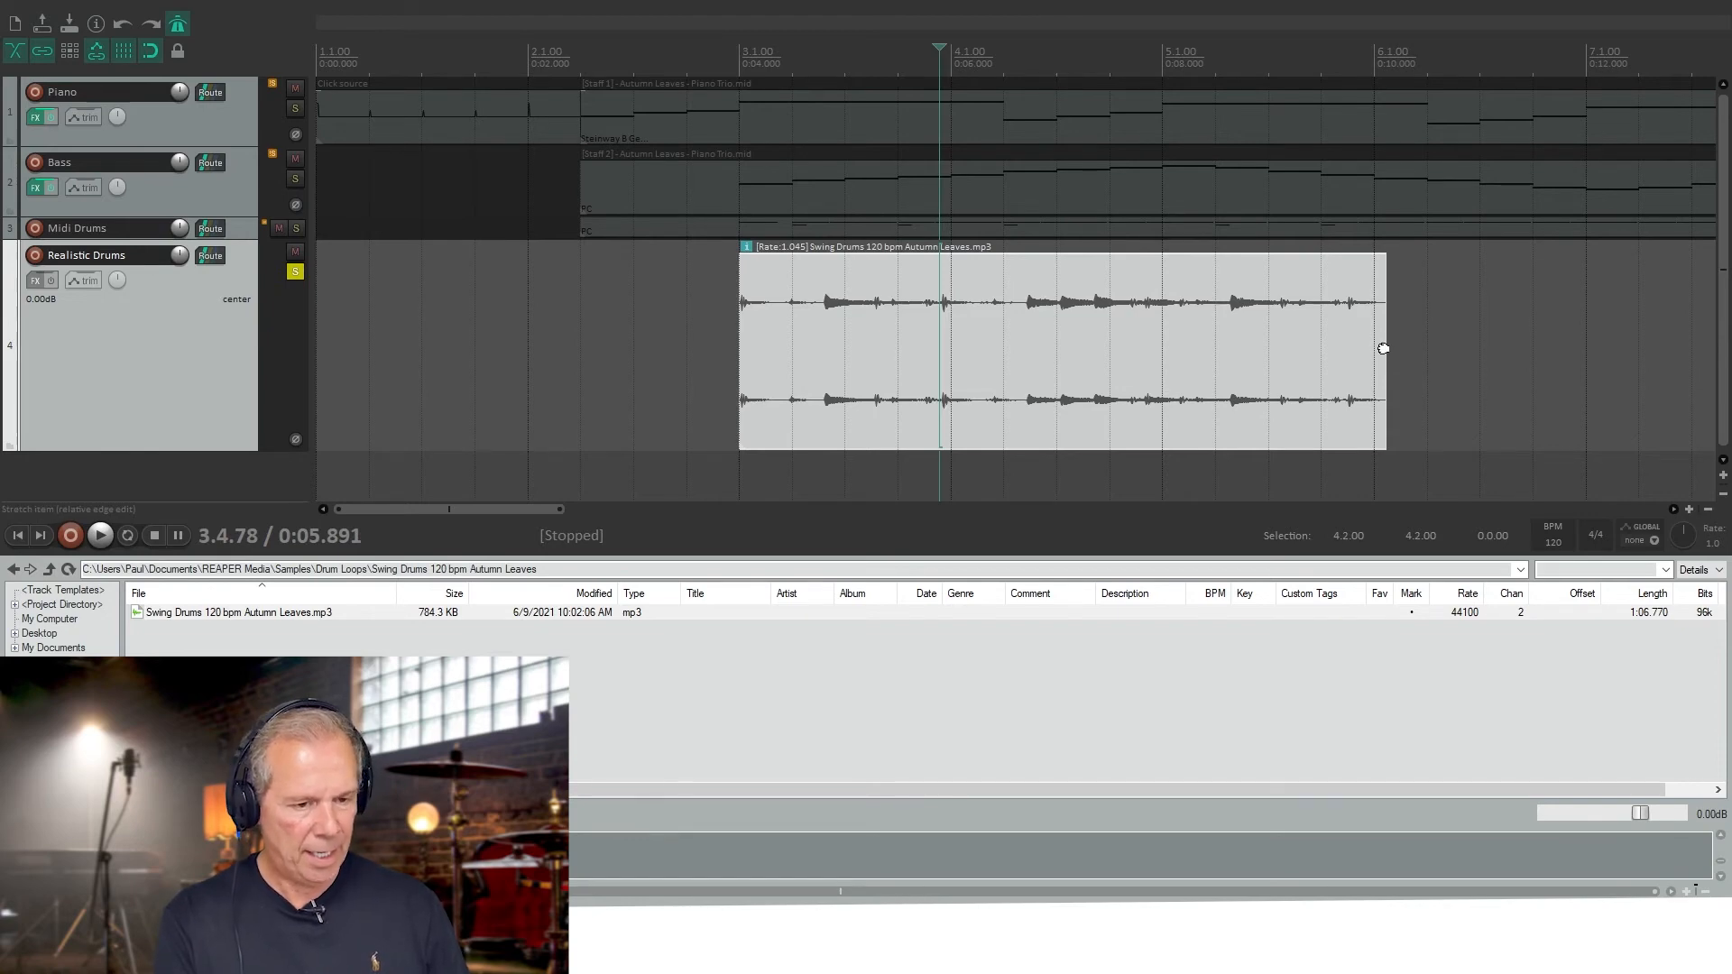
- Time-stretch the drum clip's end to 6.1.85, at a rate of 0.995, and play it from 3.1.00
{"action": "left_click_drag", "start_coordinate": [1383, 349], "coordinate": [1417, 349]}
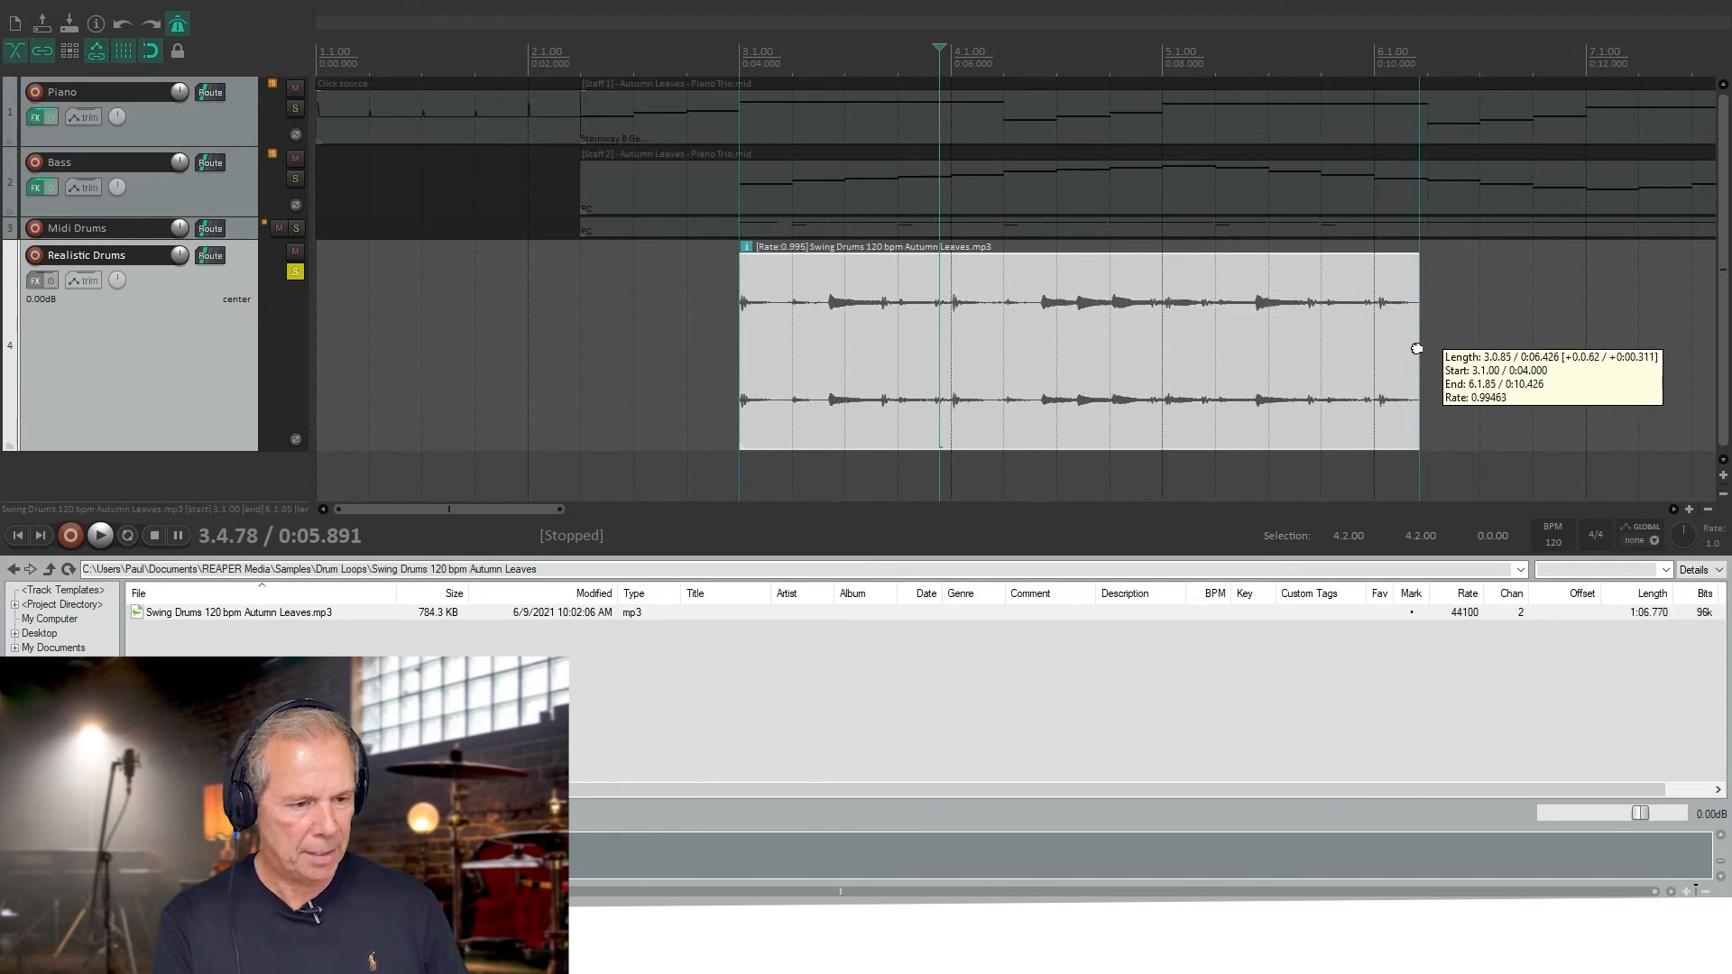
{"action": "left_click_drag", "start_coordinate": [1417, 349], "coordinate": [1417, 349]}
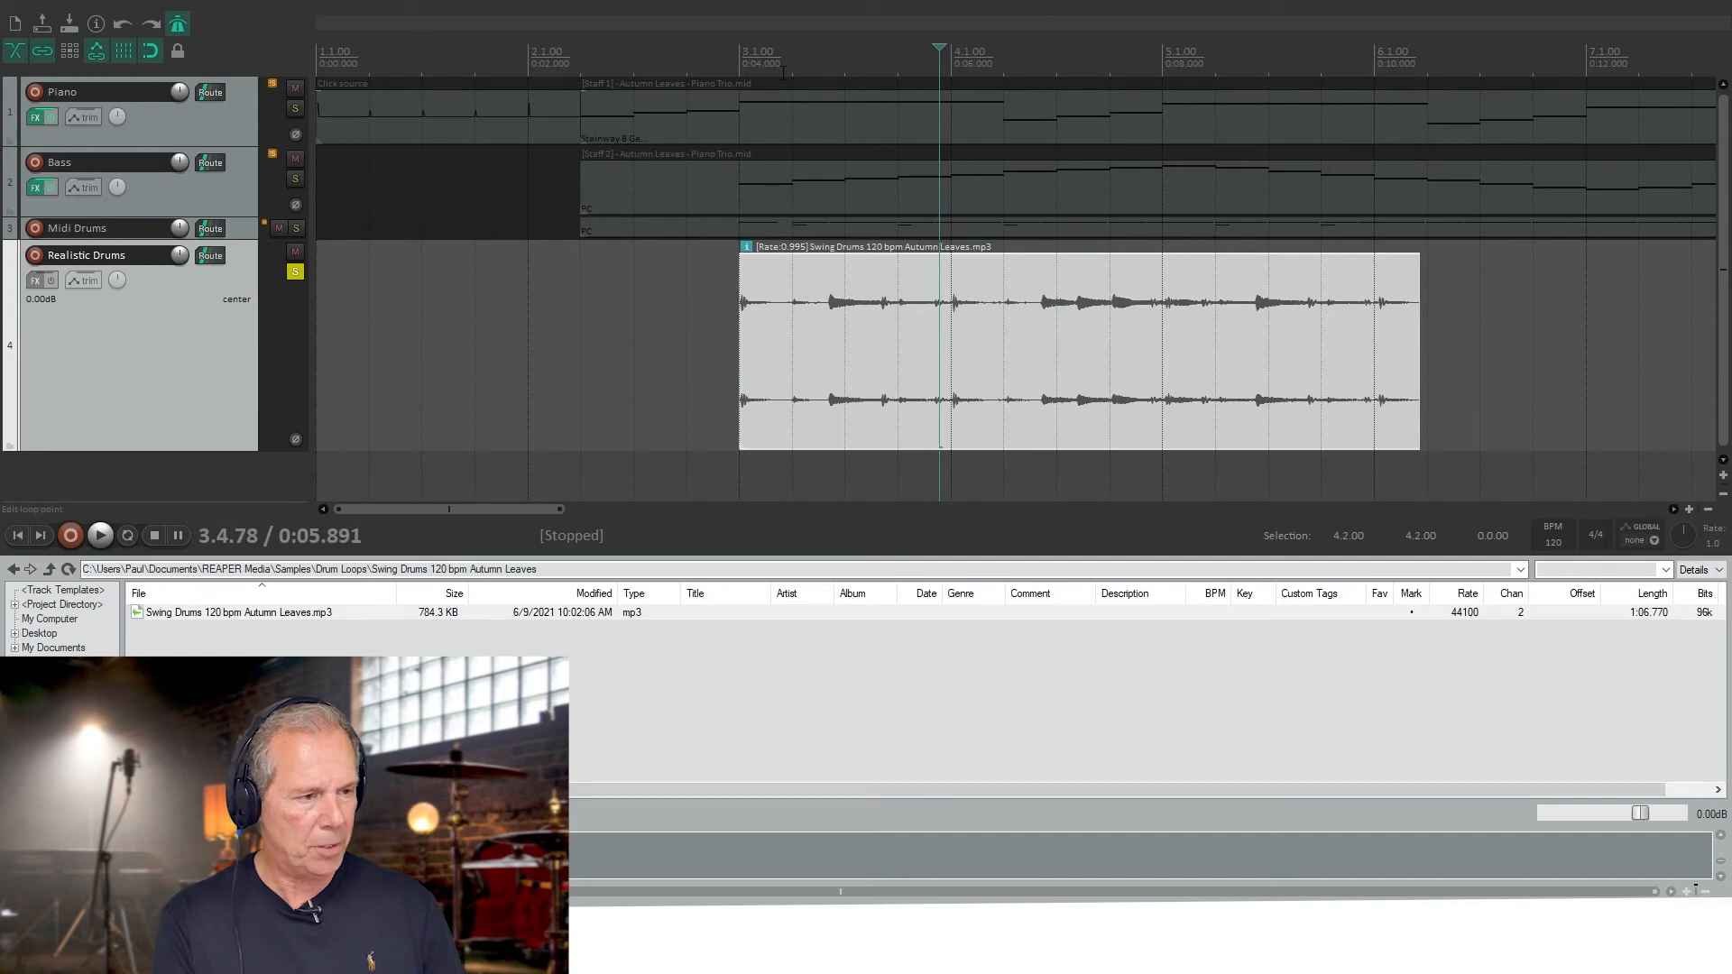
{"action": "left_click", "coordinate": [740, 65]}
{"action": "key", "text": "space"}
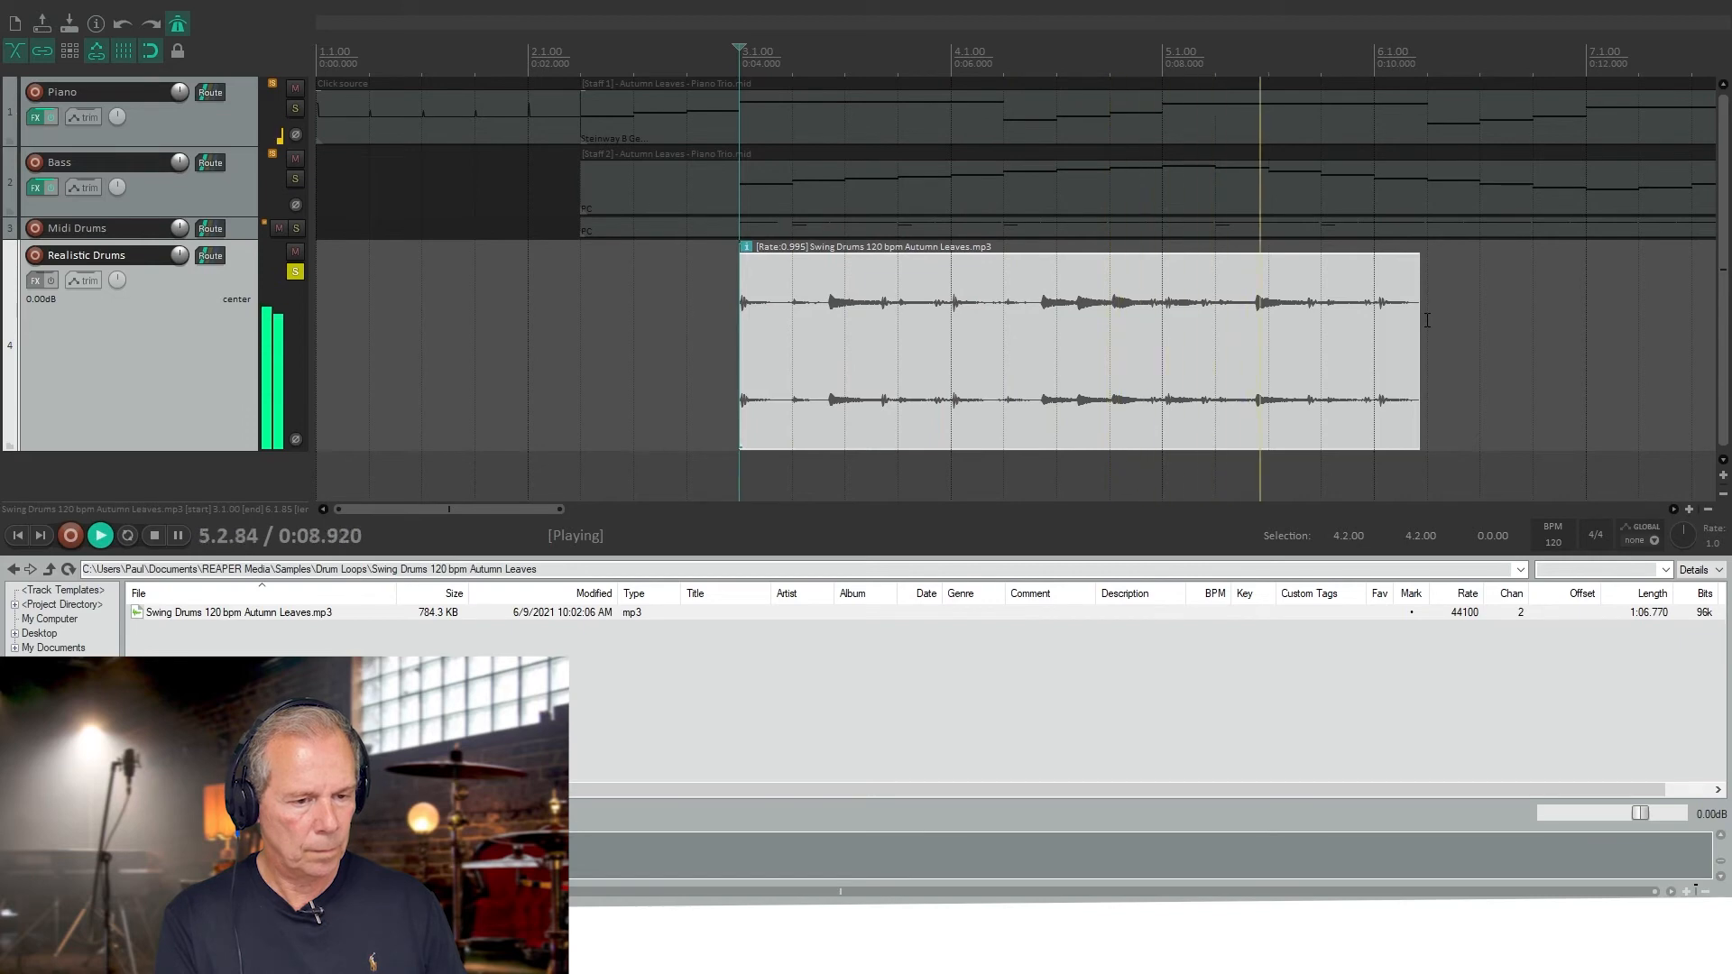
{"action": "key", "text": "space"}
- Extend the drum clip's end to 10.1.00 and play it against the metronome from 3.1.00
{"action": "scroll", "coordinate": [1418, 333], "scroll_direction": "down", "scroll_amount": 3}
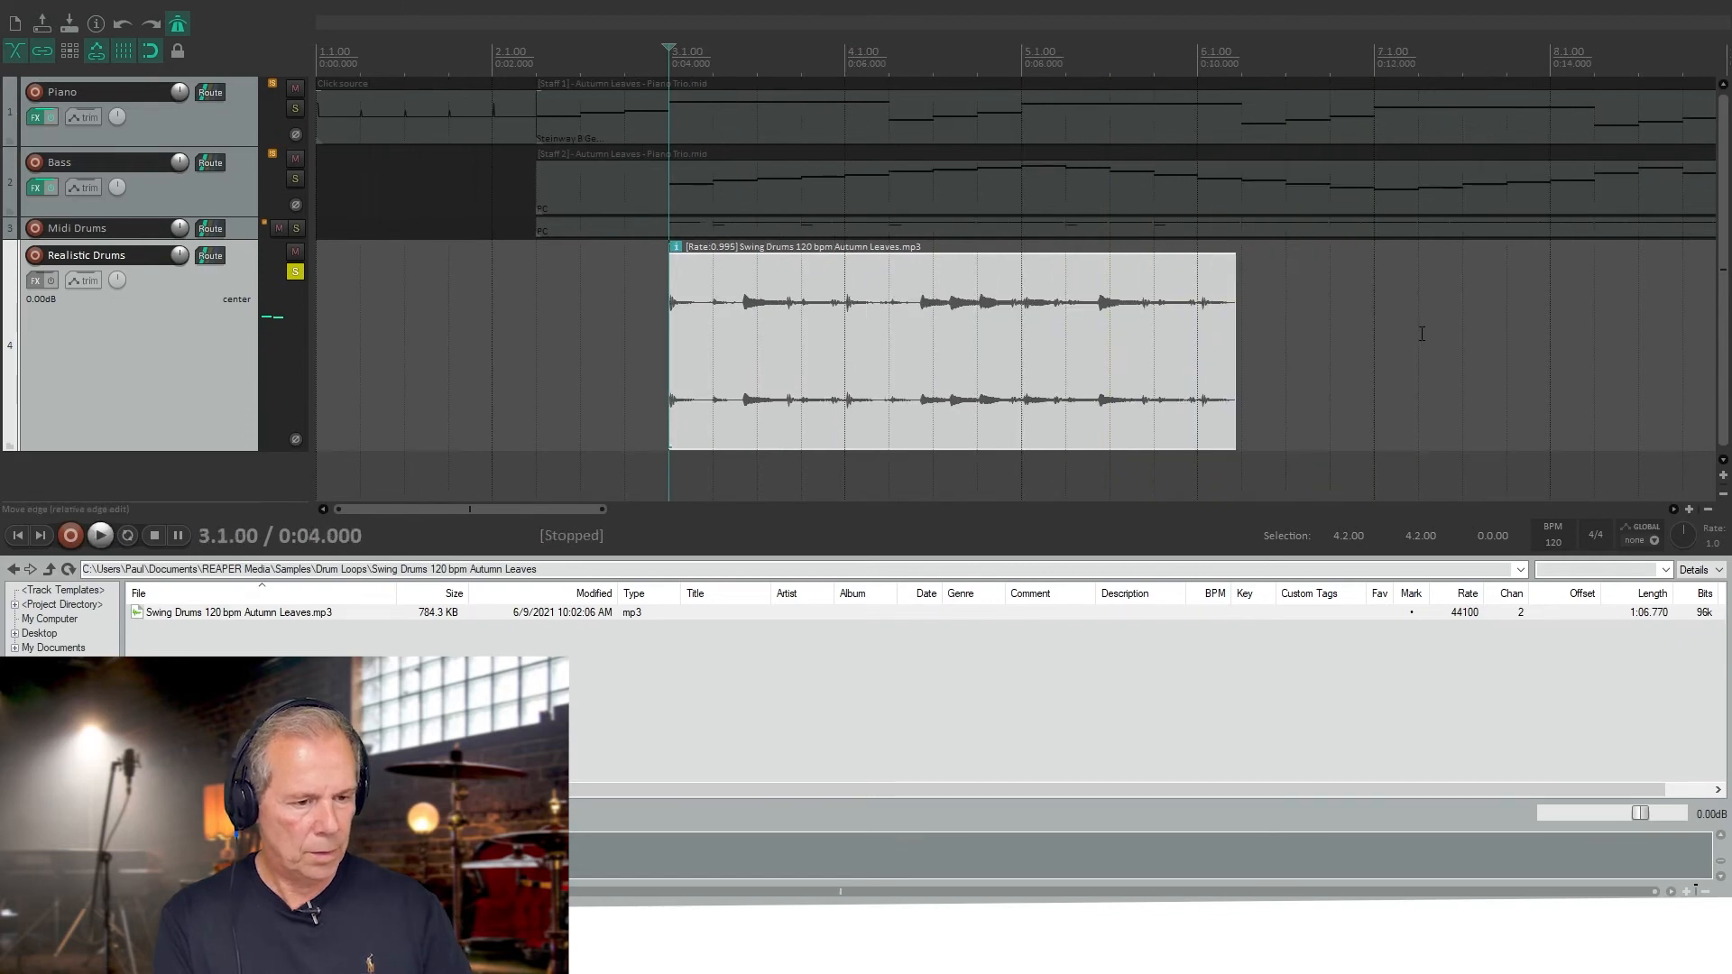
{"action": "left_click_drag", "start_coordinate": [952, 335], "coordinate": [873, 350]}
{"action": "scroll", "coordinate": [874, 350], "scroll_direction": "up", "scroll_amount": 2}
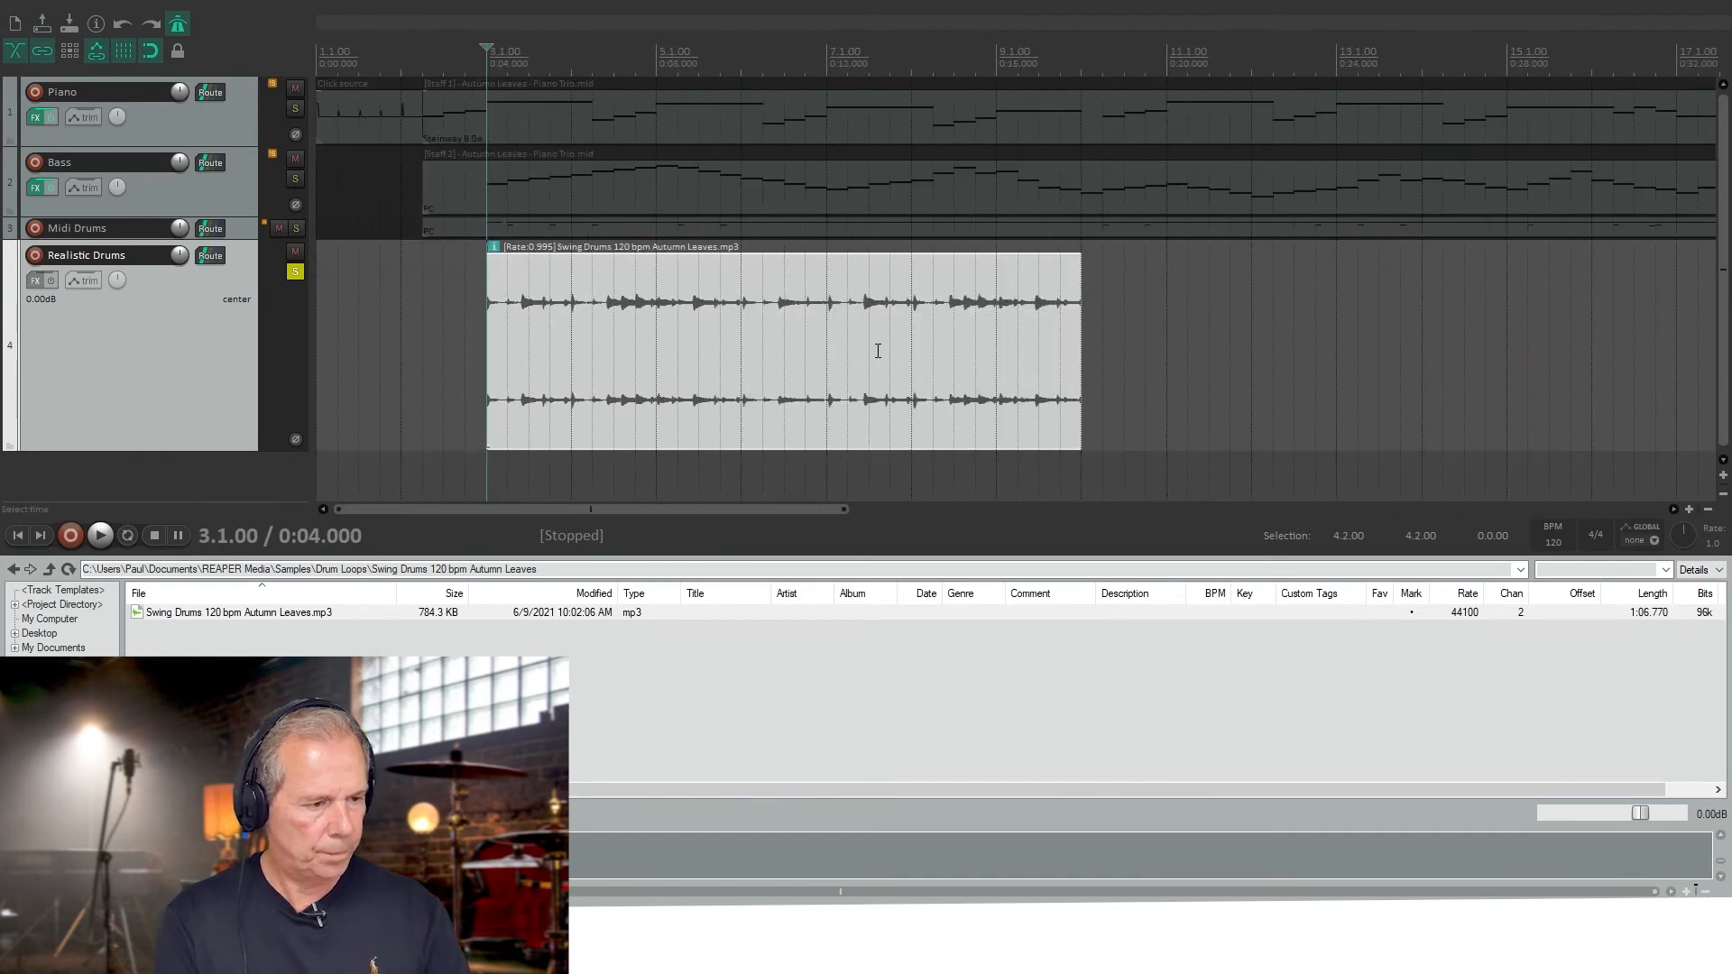
{"action": "scroll", "coordinate": [863, 345], "scroll_direction": "up", "scroll_amount": 3}
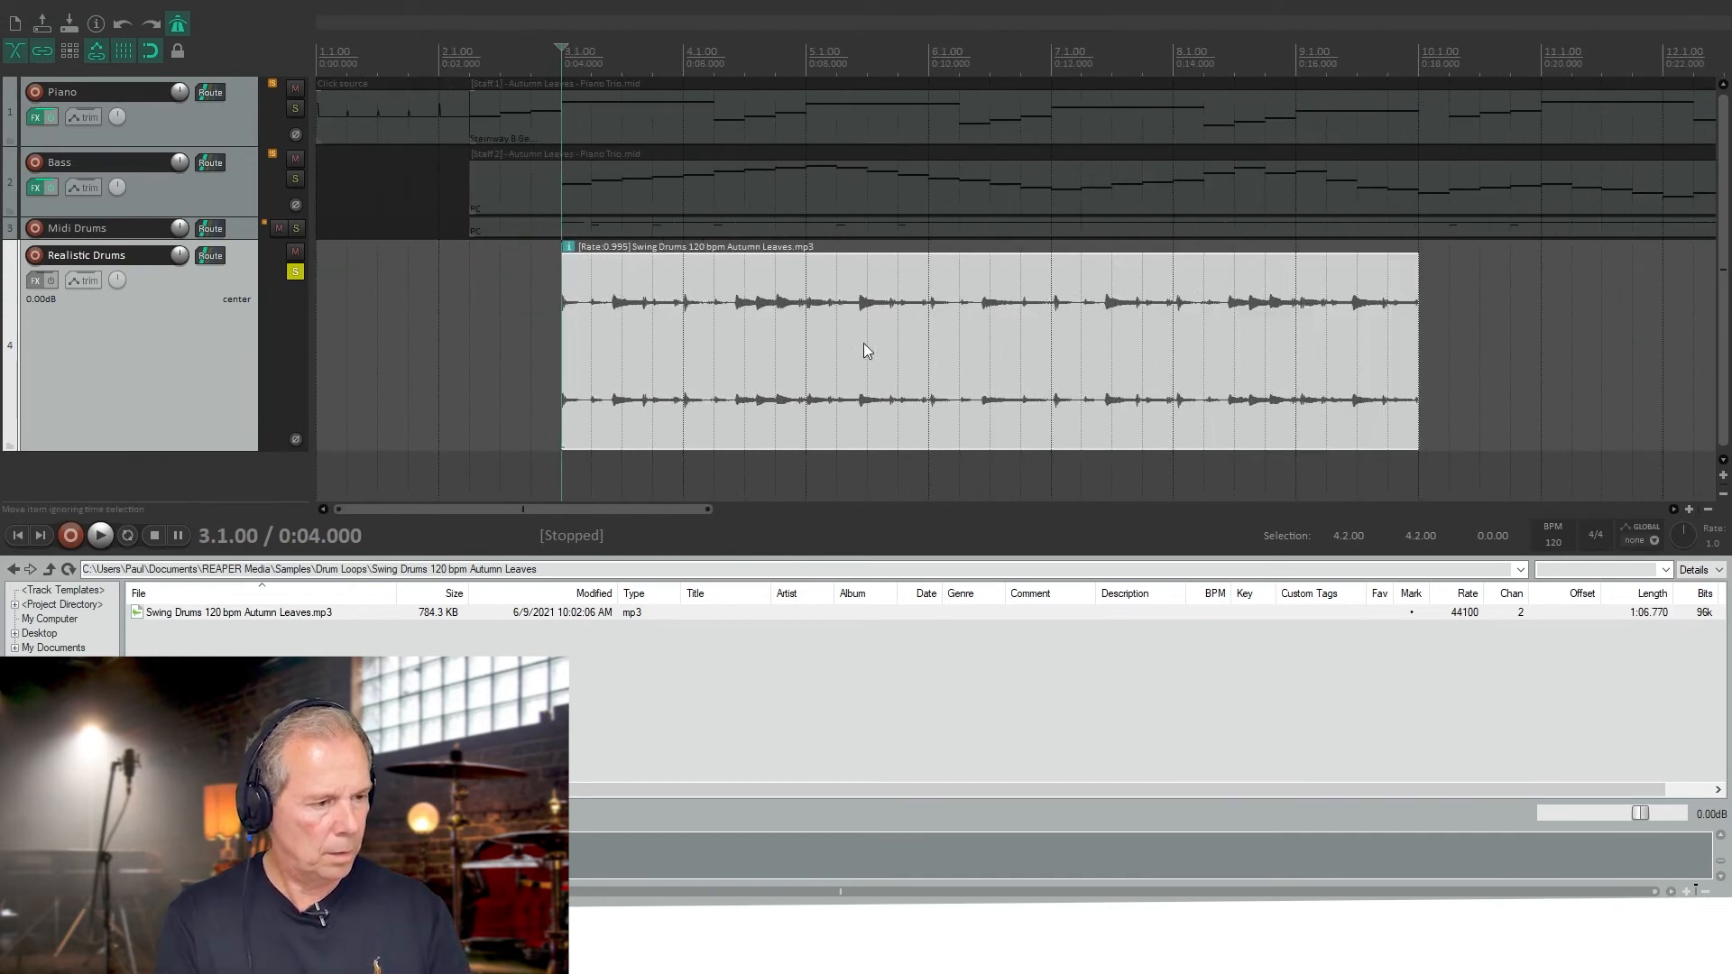
{"action": "key", "text": "space"}
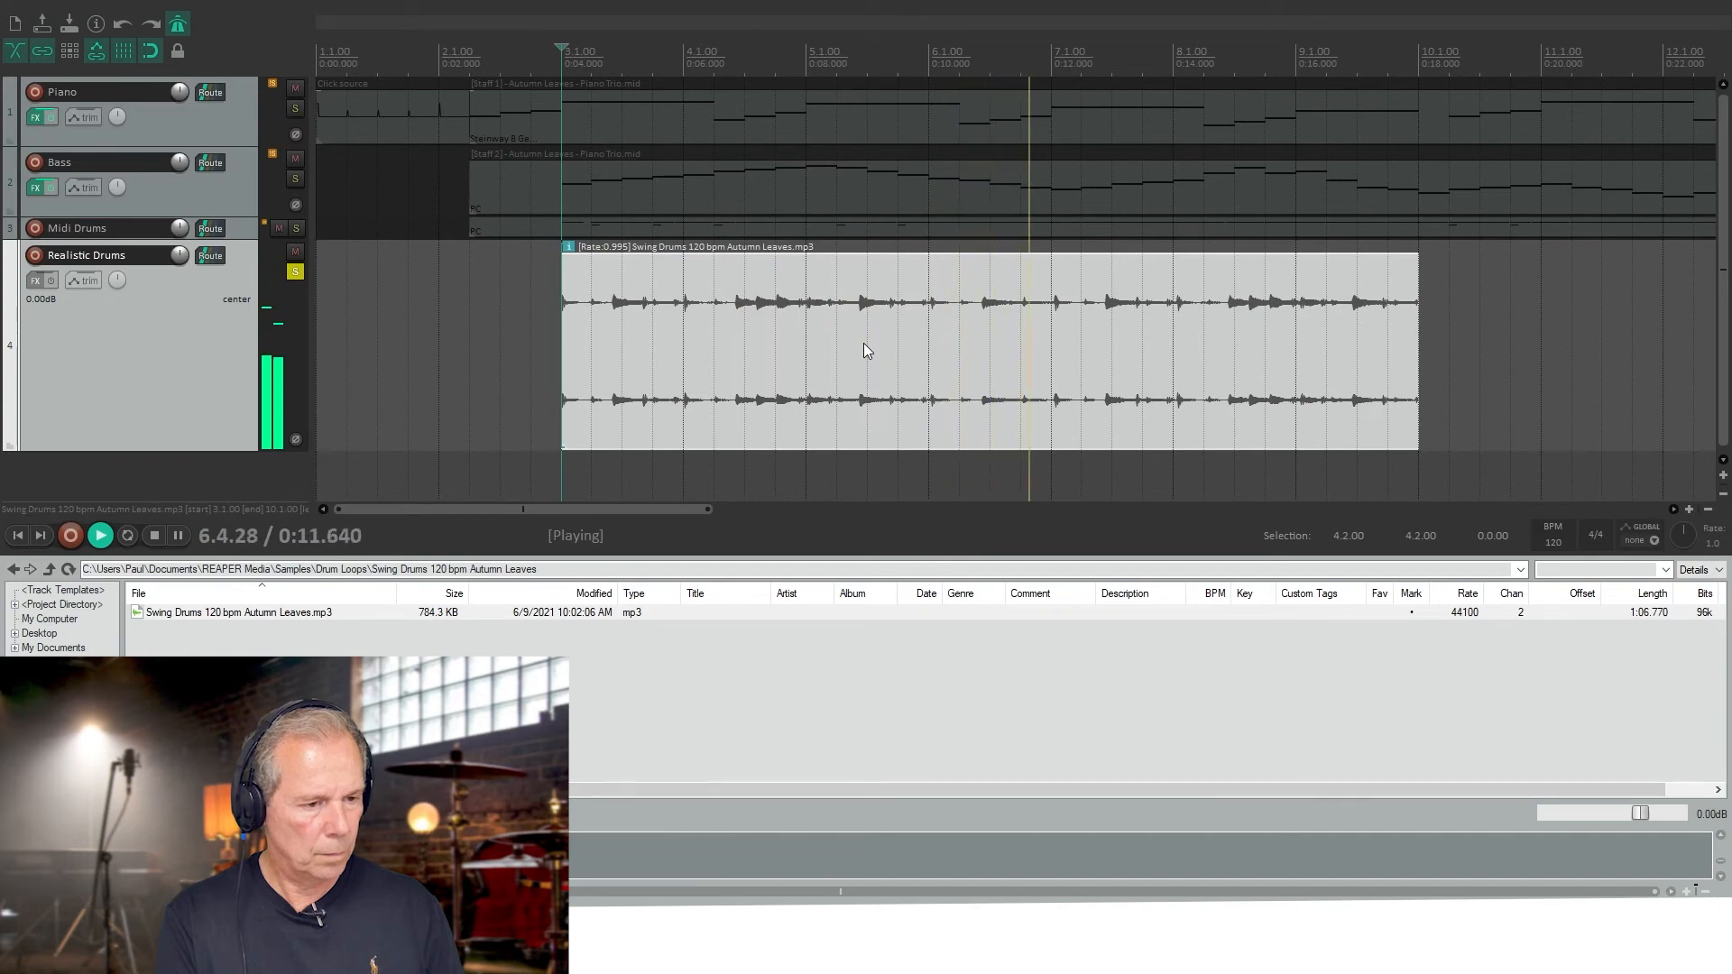
{"action": "key", "text": "space"}
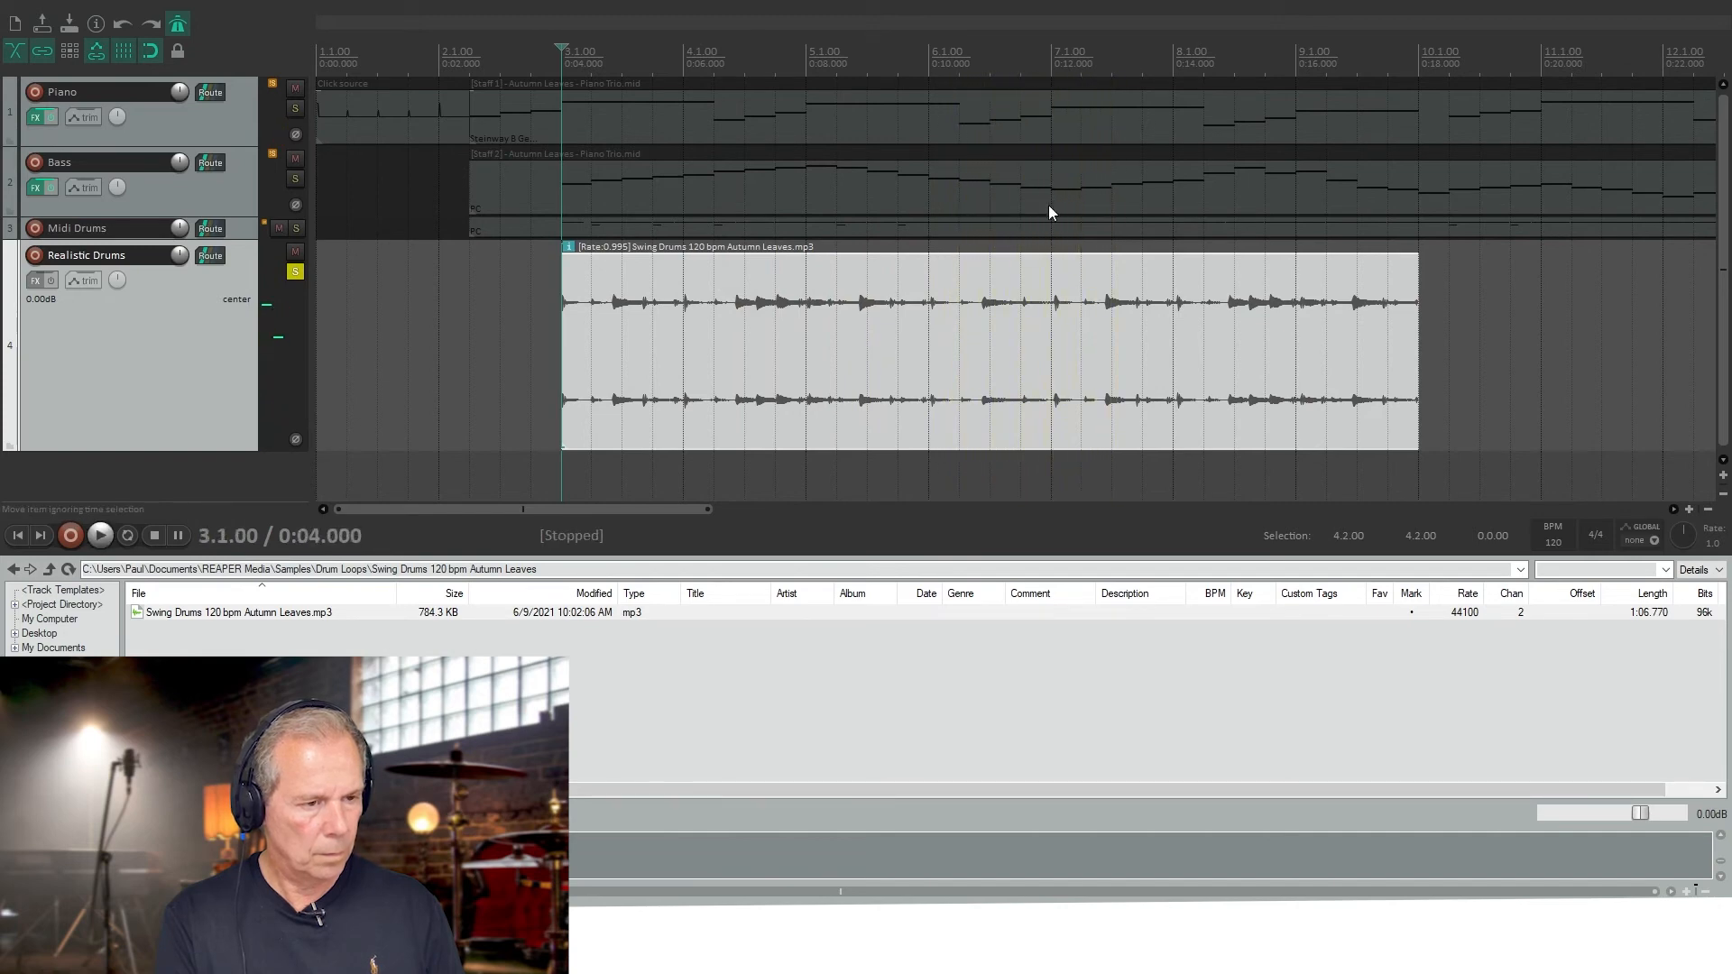
- Stretch the drum clip's end slightly inward to just before 10.1.00, and play it from 7.1.00
{"action": "left_click", "coordinate": [1054, 68]}
{"action": "key", "text": "space"}
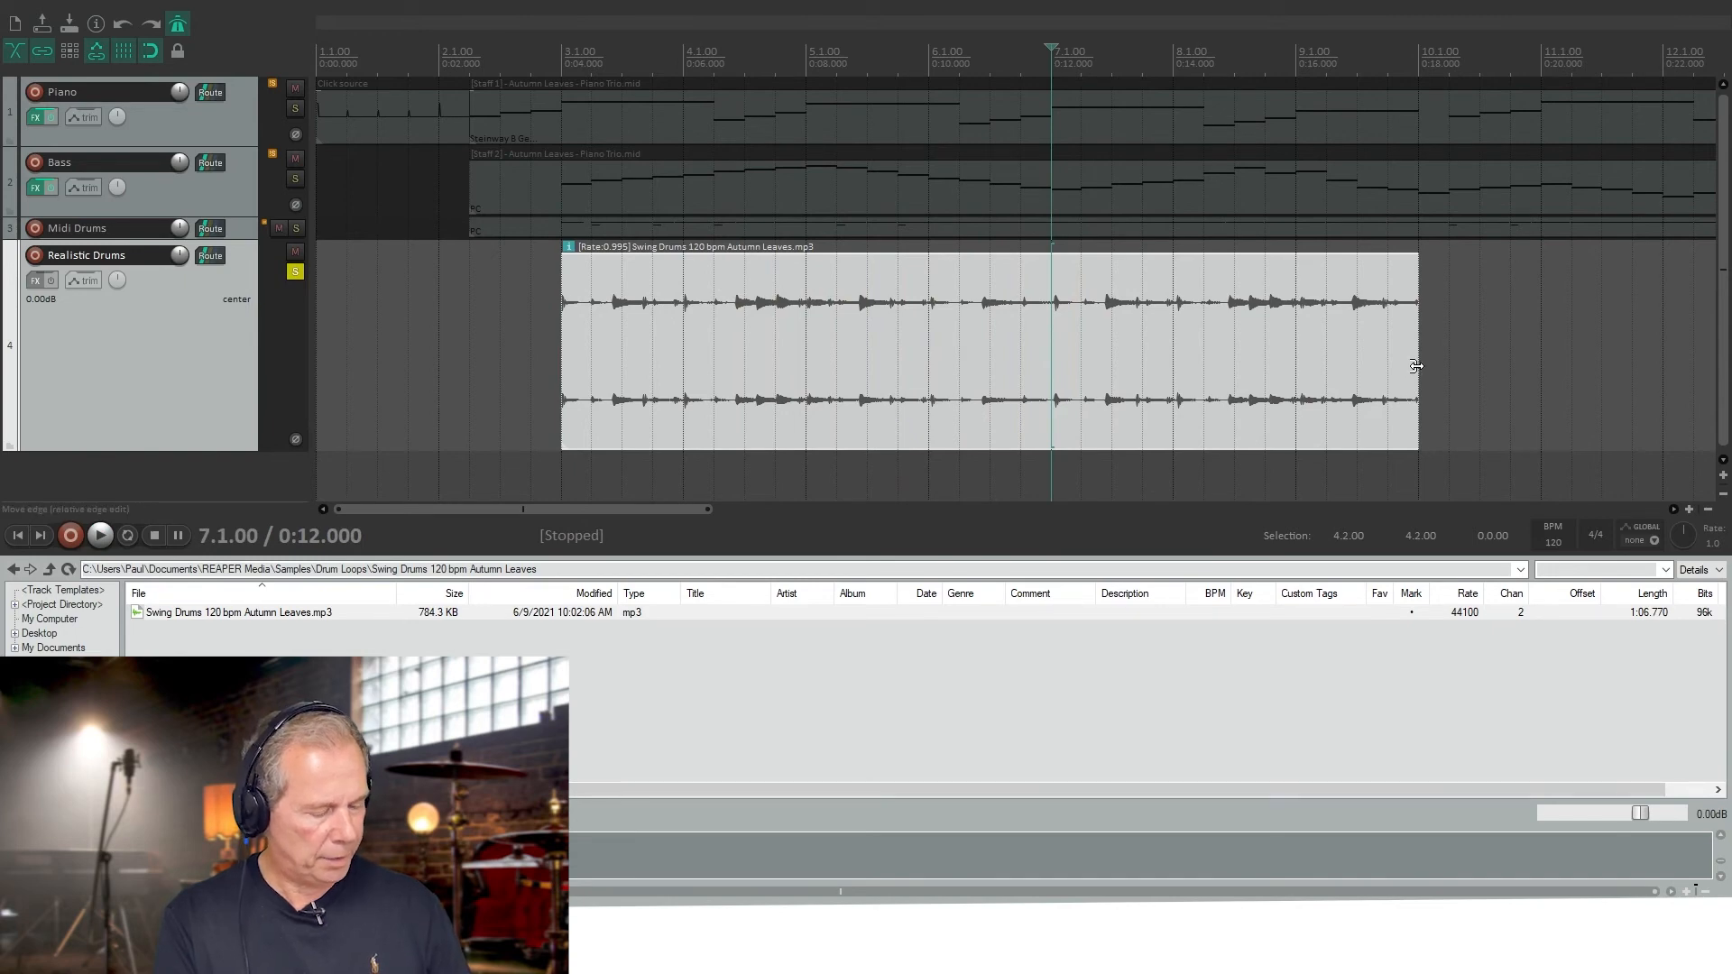
{"action": "left_click_drag", "start_coordinate": [1418, 365], "coordinate": [1414, 365]}
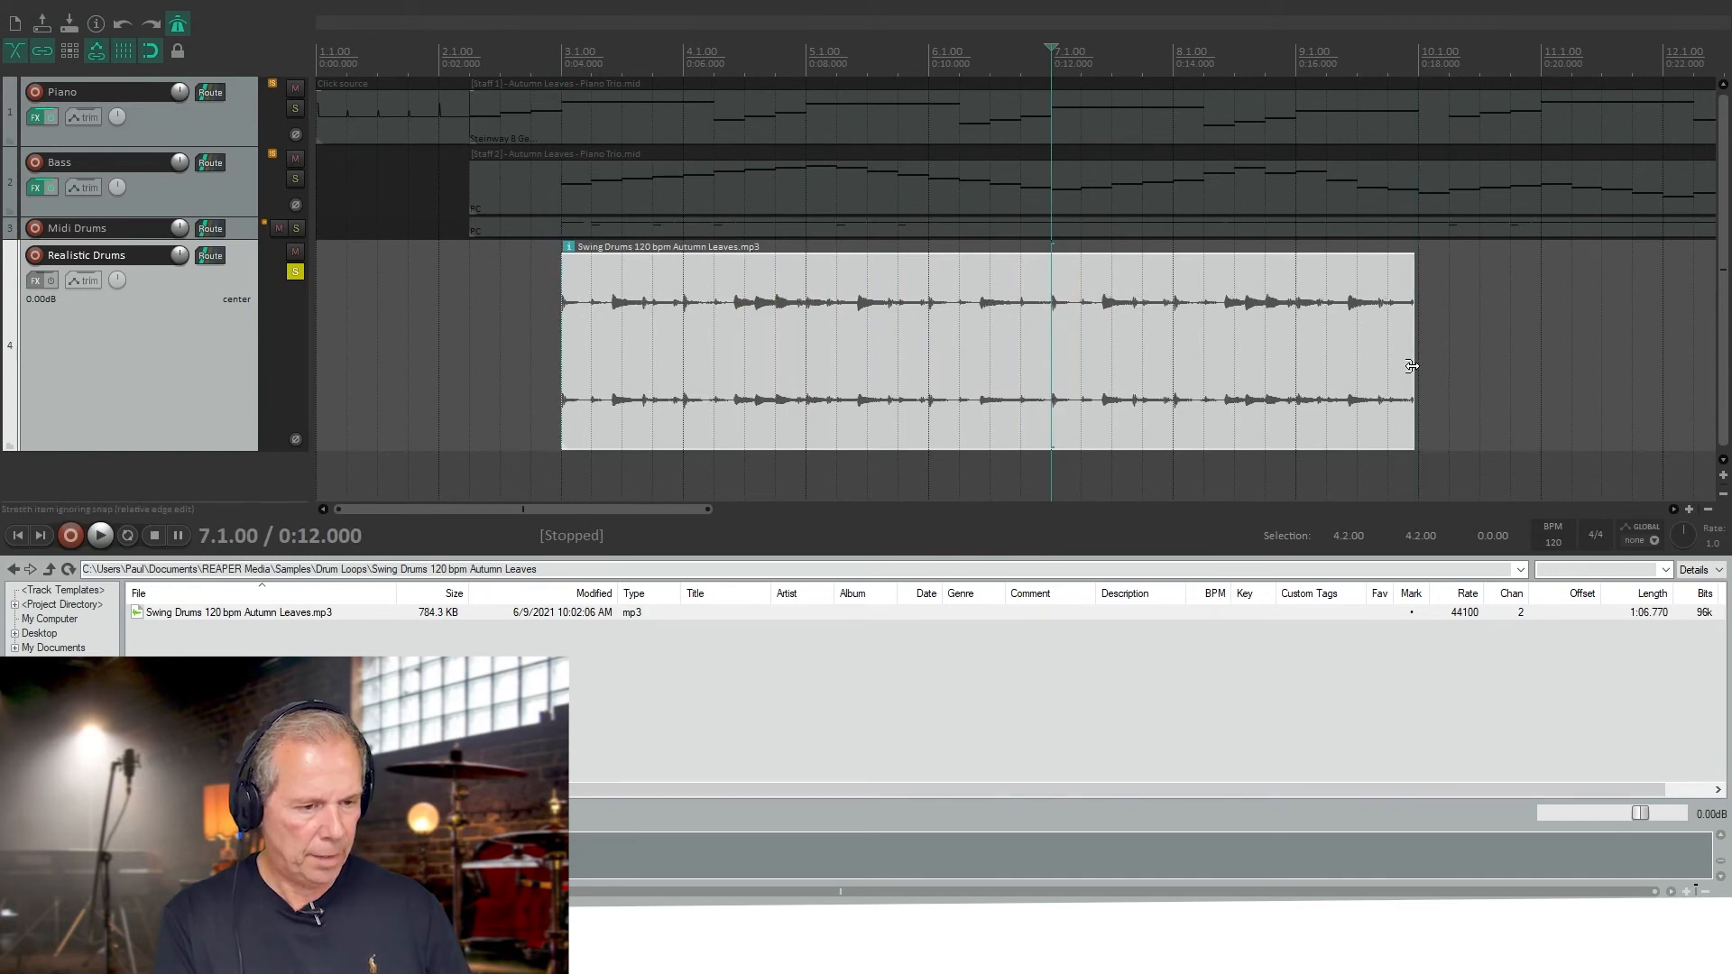
{"action": "key", "text": "space"}
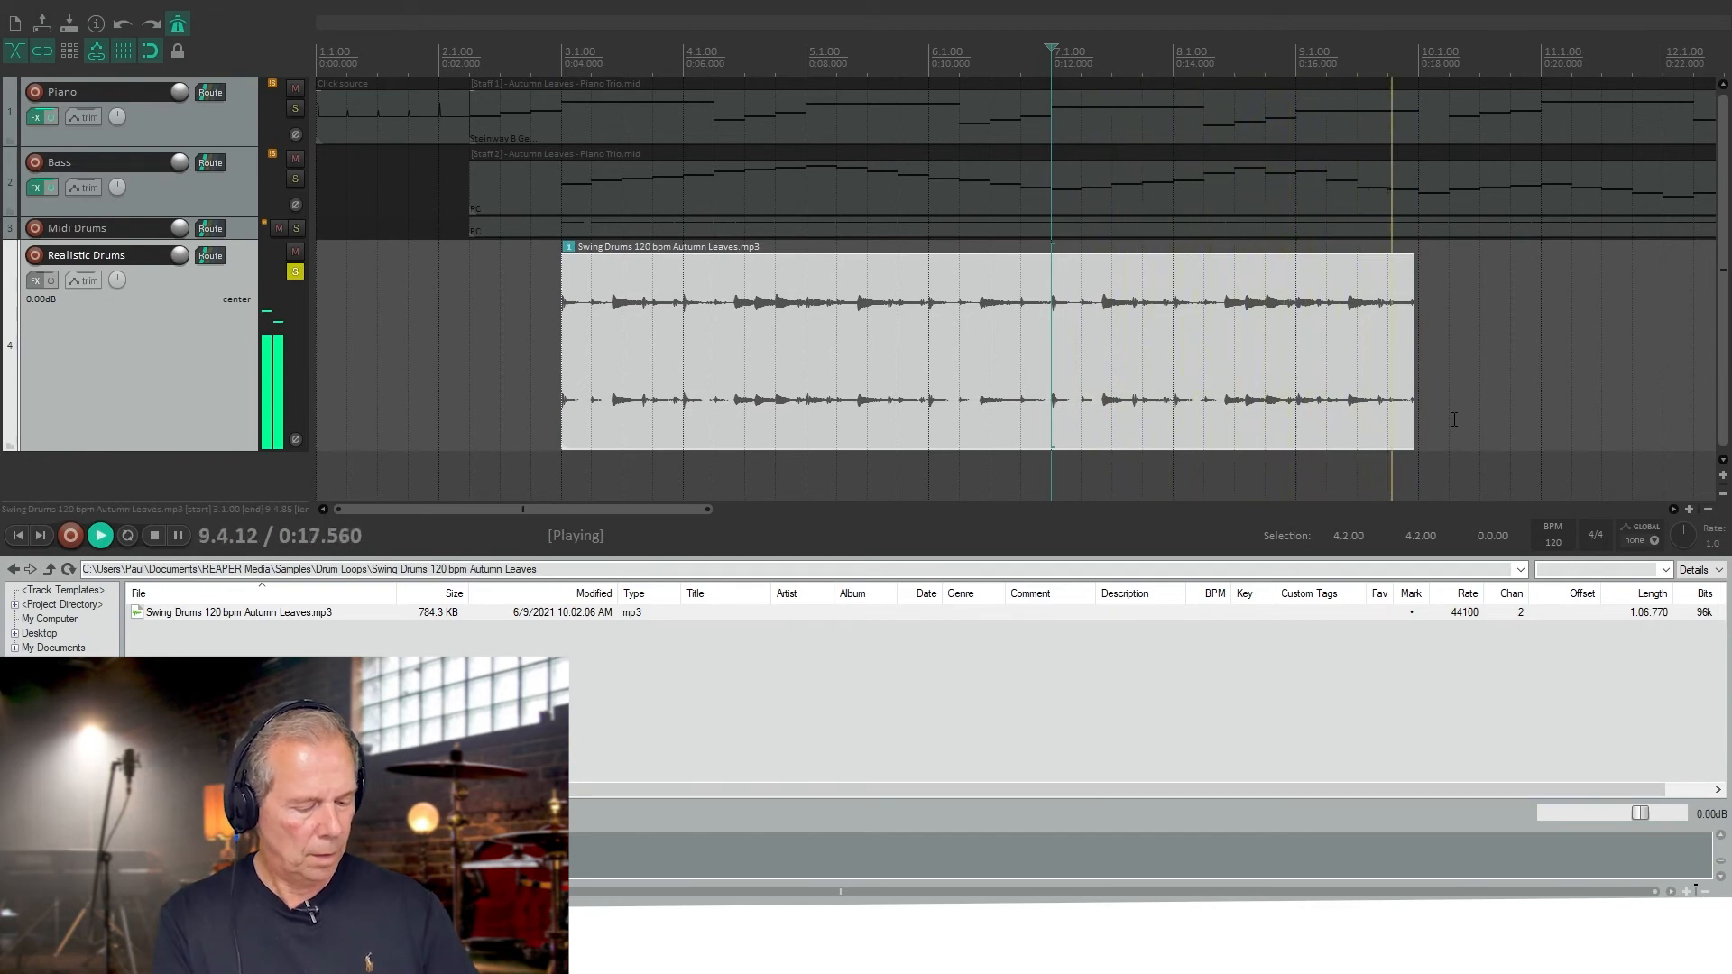
{"action": "key", "text": "space"}
- Move the drum clip to a later position and extend its start back to 2.2.00, restoring the drum intro
{"action": "scroll", "coordinate": [1454, 419], "scroll_direction": "down", "scroll_amount": 3}
{"action": "left_click_drag", "start_coordinate": [631, 333], "coordinate": [1003, 343]}
{"action": "left_click_drag", "start_coordinate": [828, 358], "coordinate": [405, 343]}
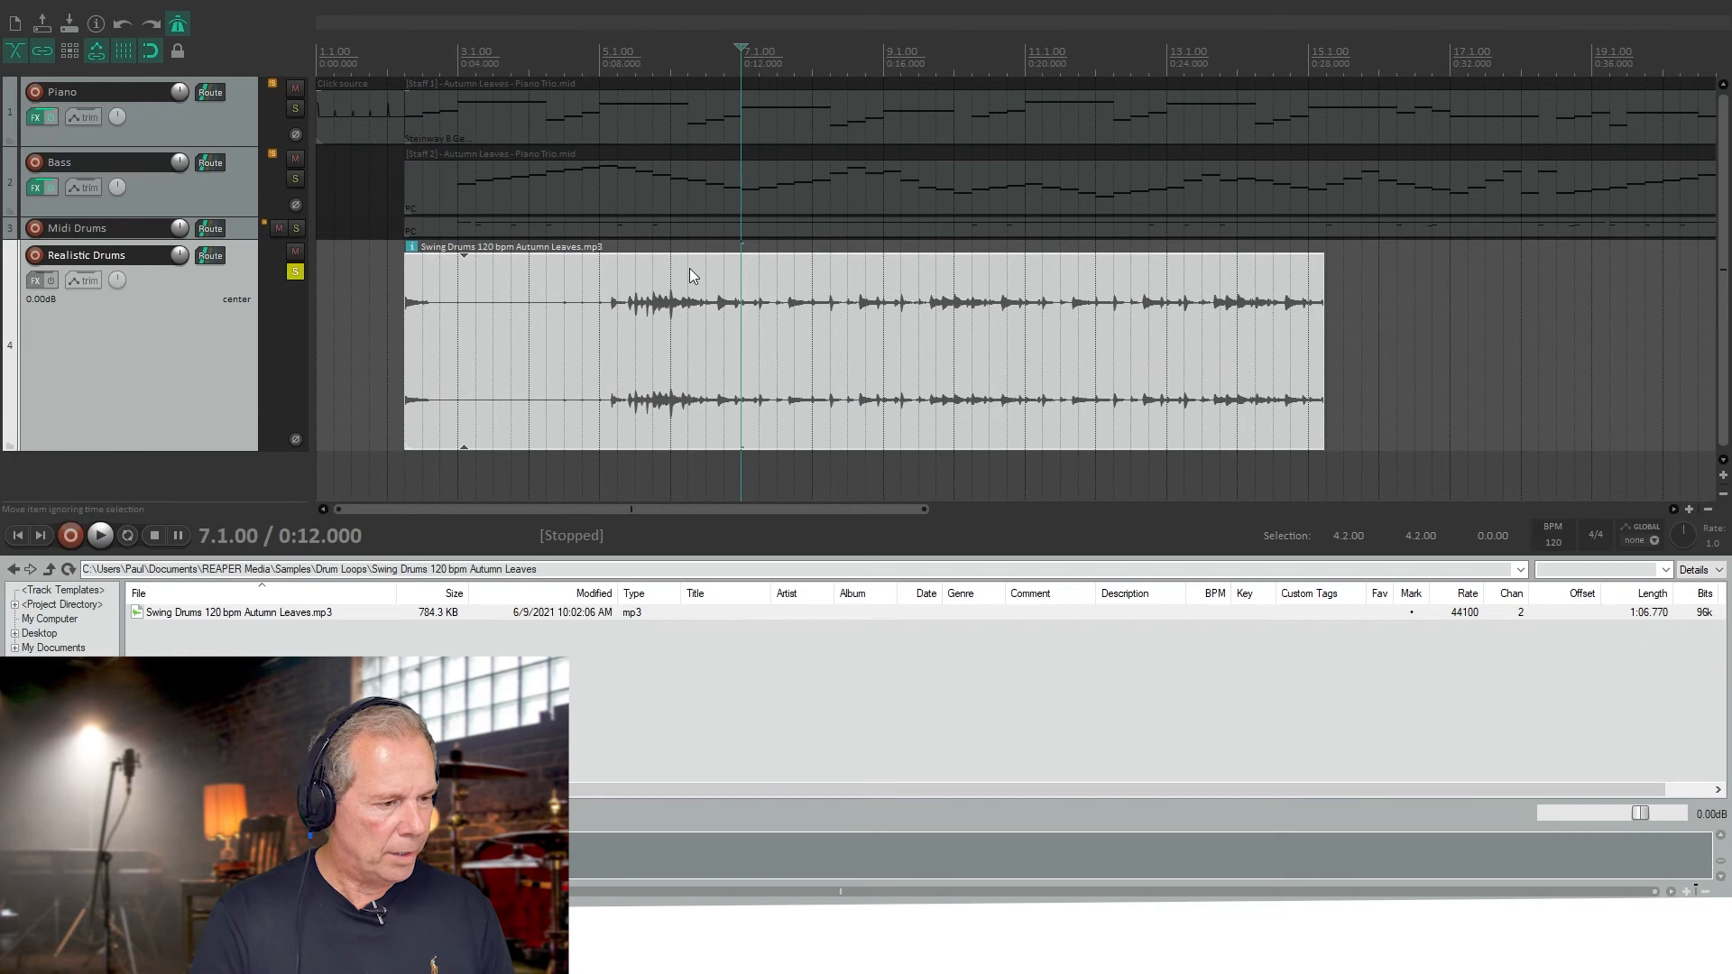
- Play the drum clip against the metronome from 7.1.00, and move the whole clip three beats earlier
{"action": "left_click", "coordinate": [617, 65]}
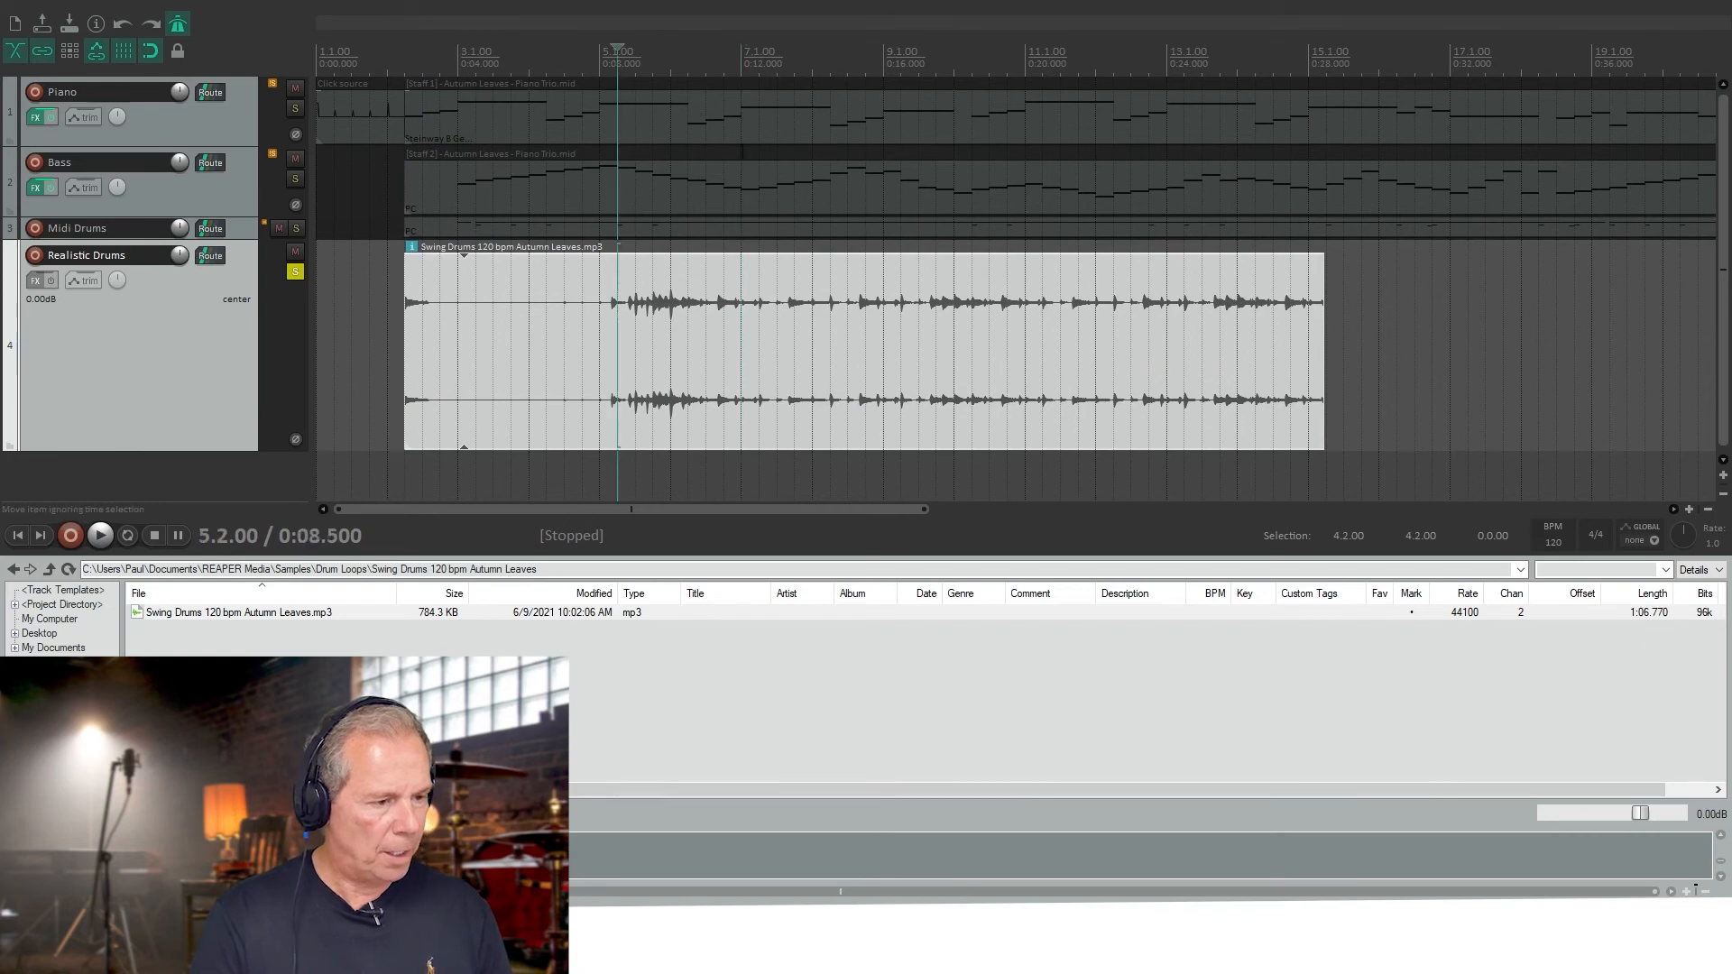
{"action": "left_click", "coordinate": [741, 67]}
{"action": "key", "text": "space"}
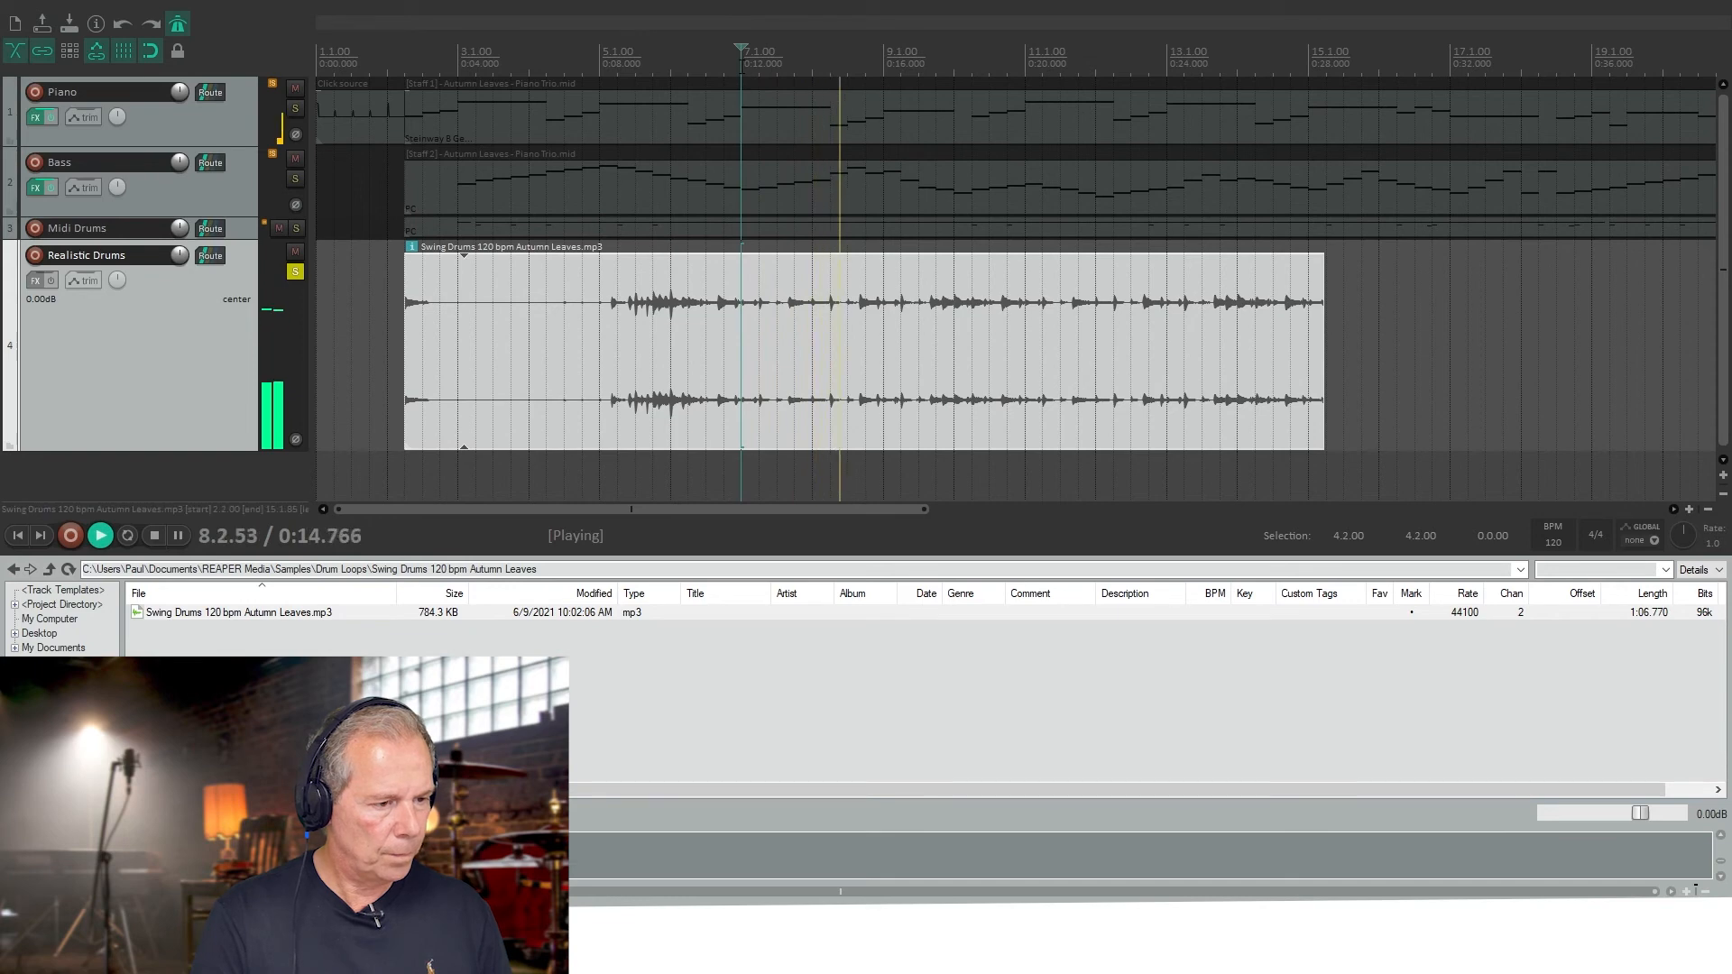
{"action": "key", "text": "space"}
{"action": "left_click_drag", "start_coordinate": [843, 336], "coordinate": [792, 337]}
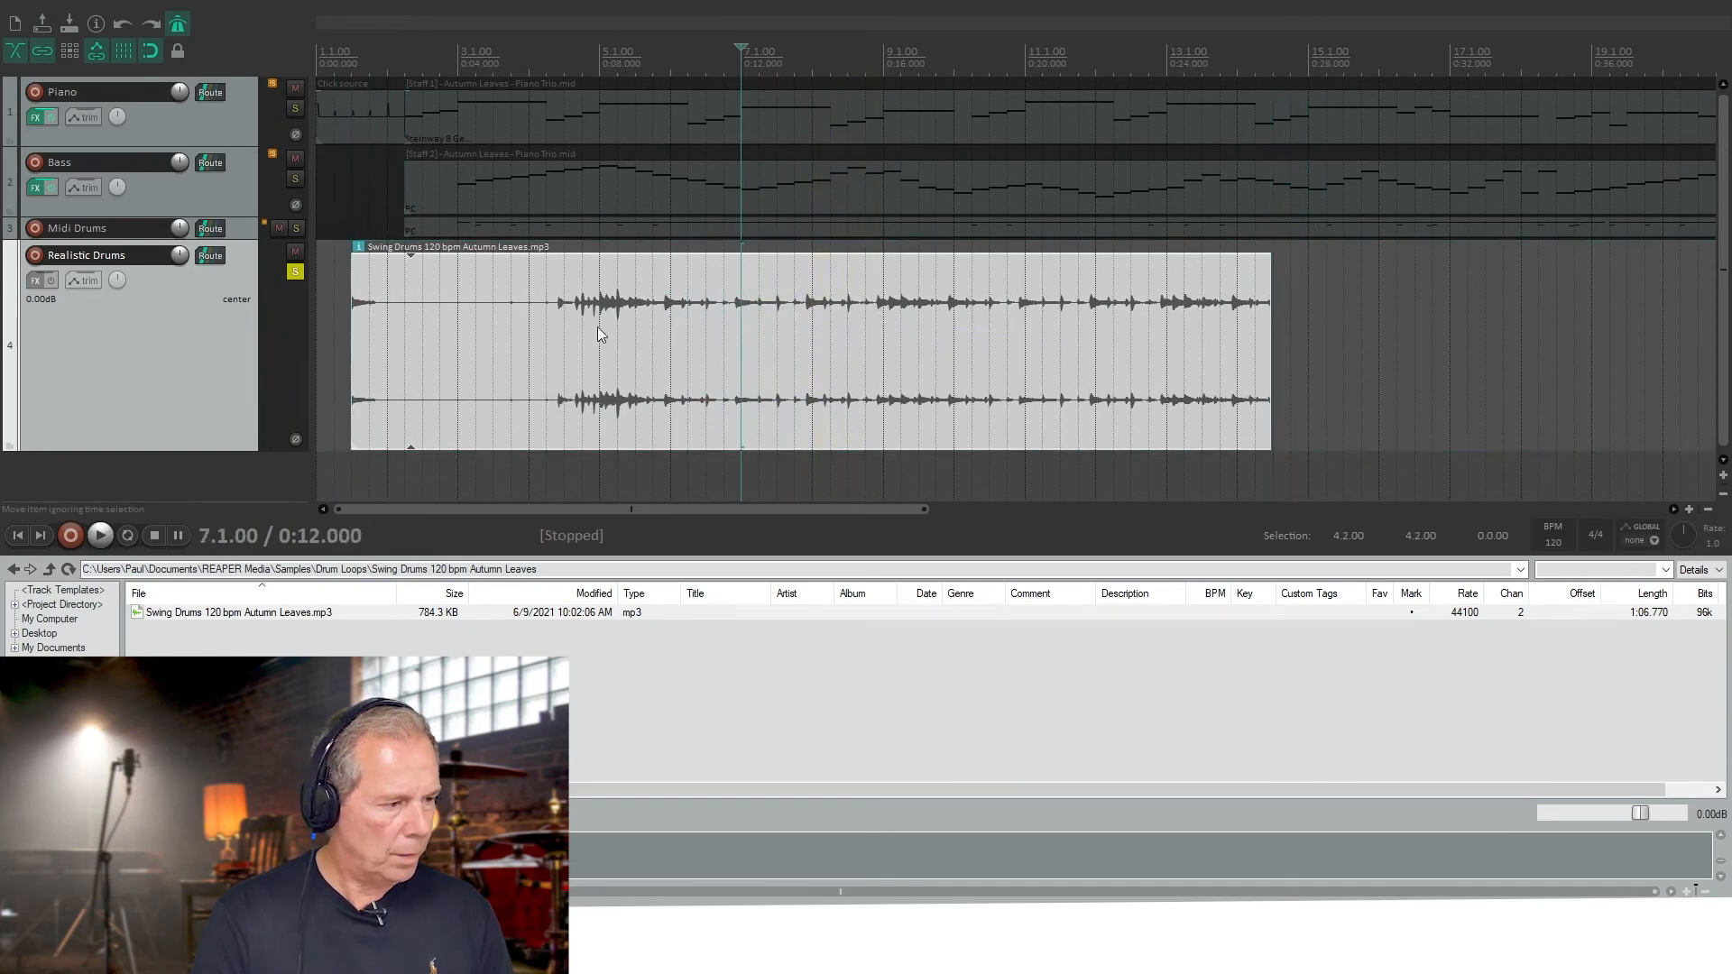
- Trim the silence before the drum clip's opening fill, and move the clip to start at 1.1.00
{"action": "key", "text": "s"}
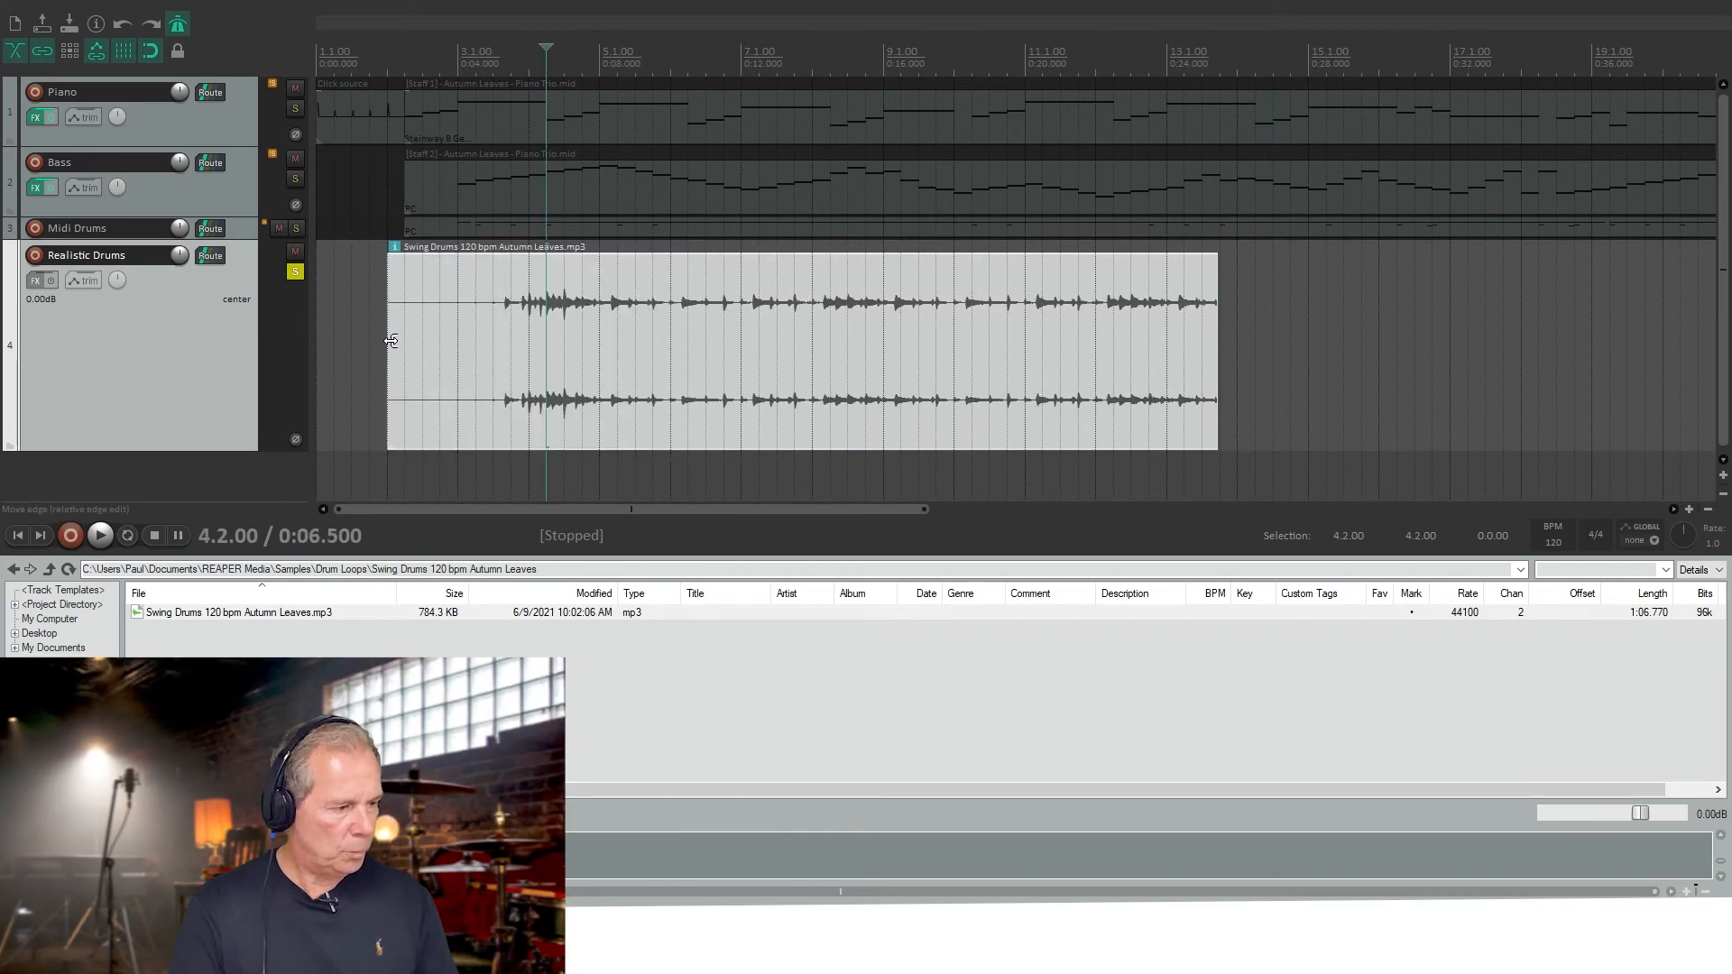
{"action": "left_click_drag", "start_coordinate": [391, 340], "coordinate": [497, 343]}
{"action": "left_click_drag", "start_coordinate": [707, 367], "coordinate": [516, 360]}
{"action": "scroll", "coordinate": [543, 370], "scroll_direction": "up", "scroll_amount": 2}
{"action": "scroll", "coordinate": [541, 385], "scroll_direction": "up", "scroll_amount": 1}
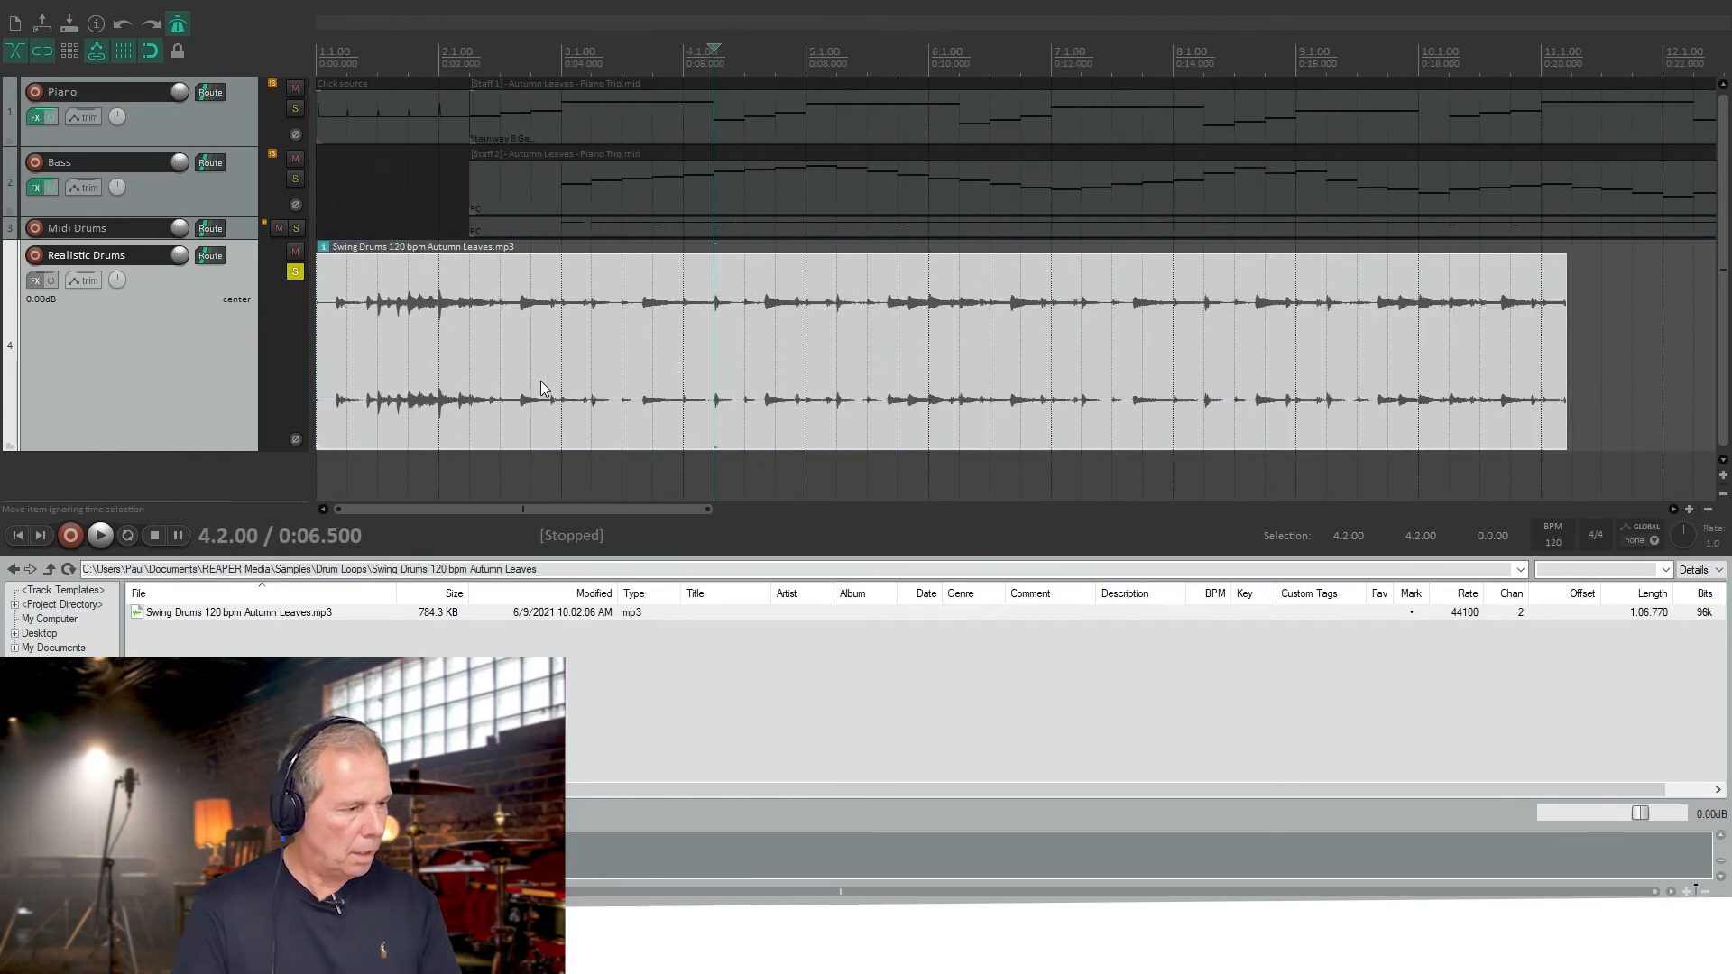
- Play the drum clip against the metronome from 1.1.00, and restart it once to recheck the opening beats
{"action": "key", "text": "space"}
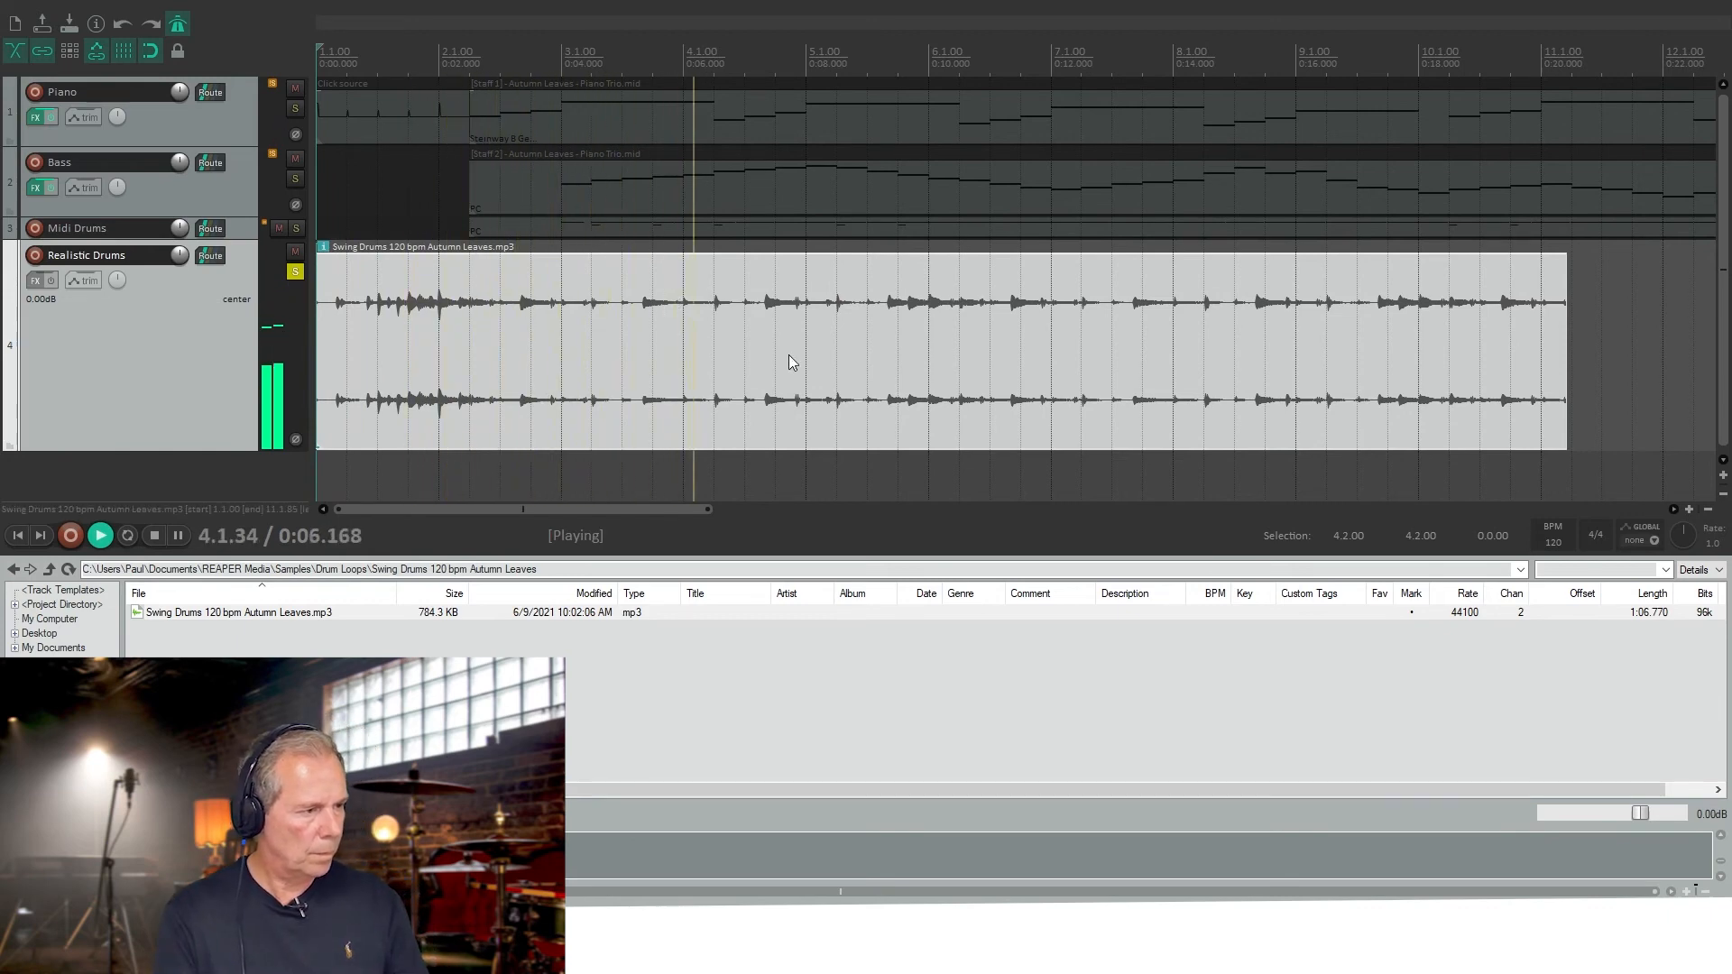
{"action": "key", "text": "space"}
{"action": "key", "text": "space"}
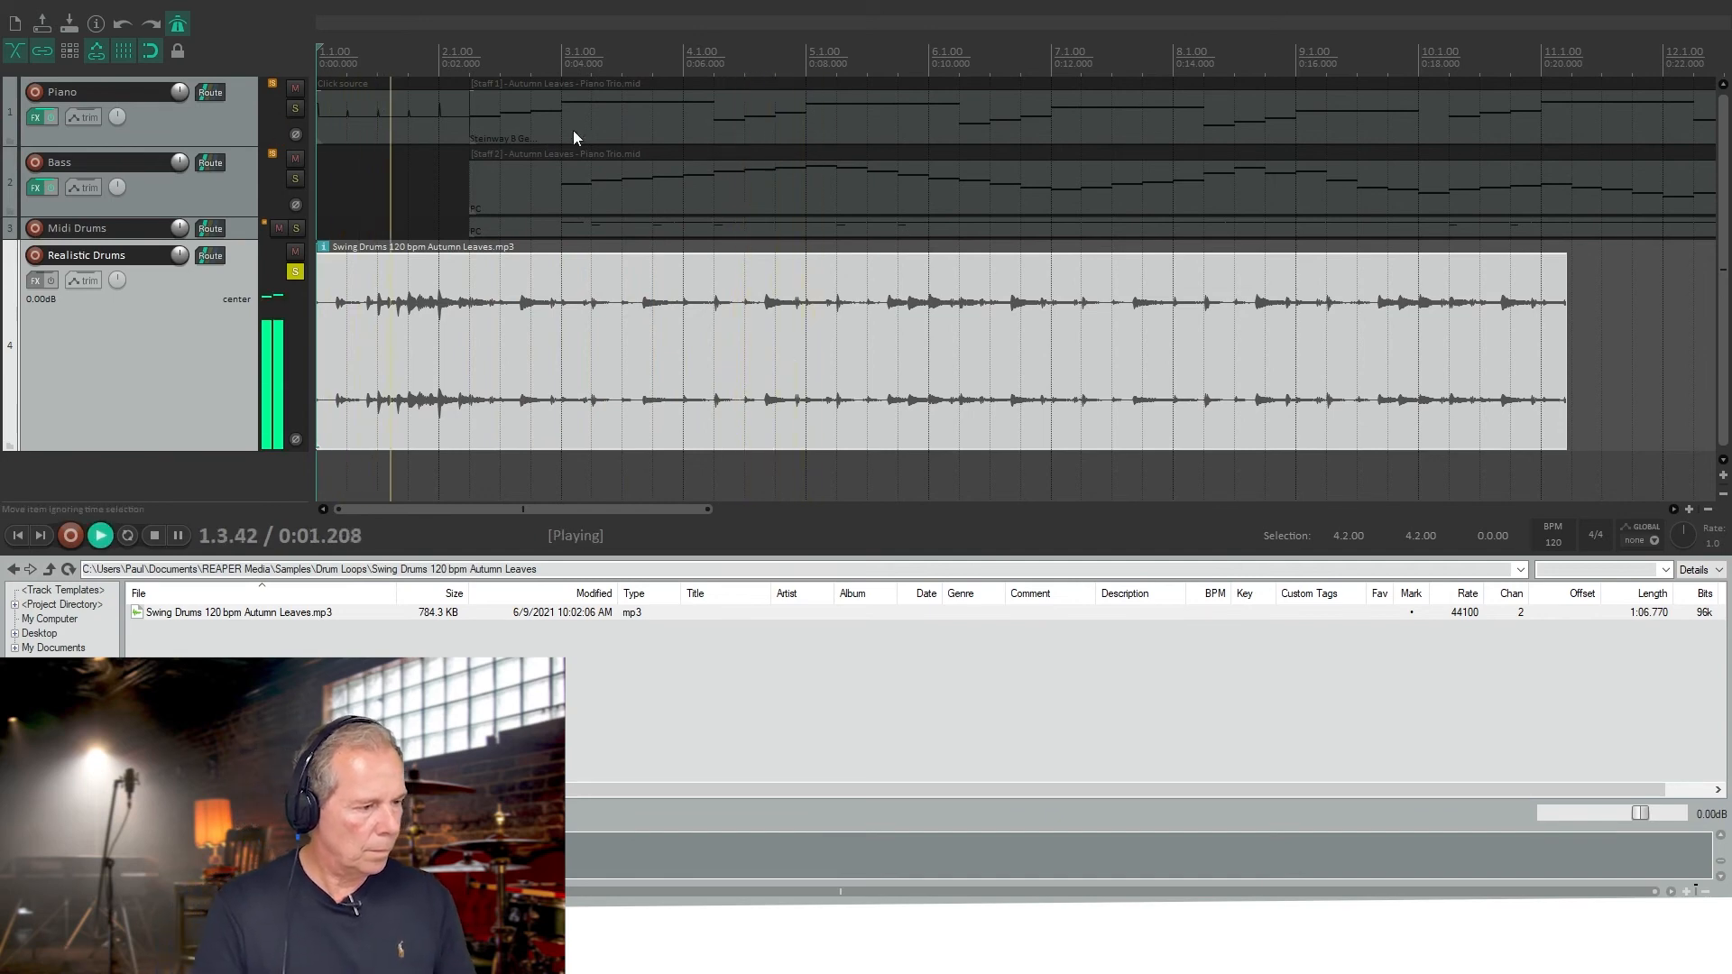
{"action": "key", "text": "space"}
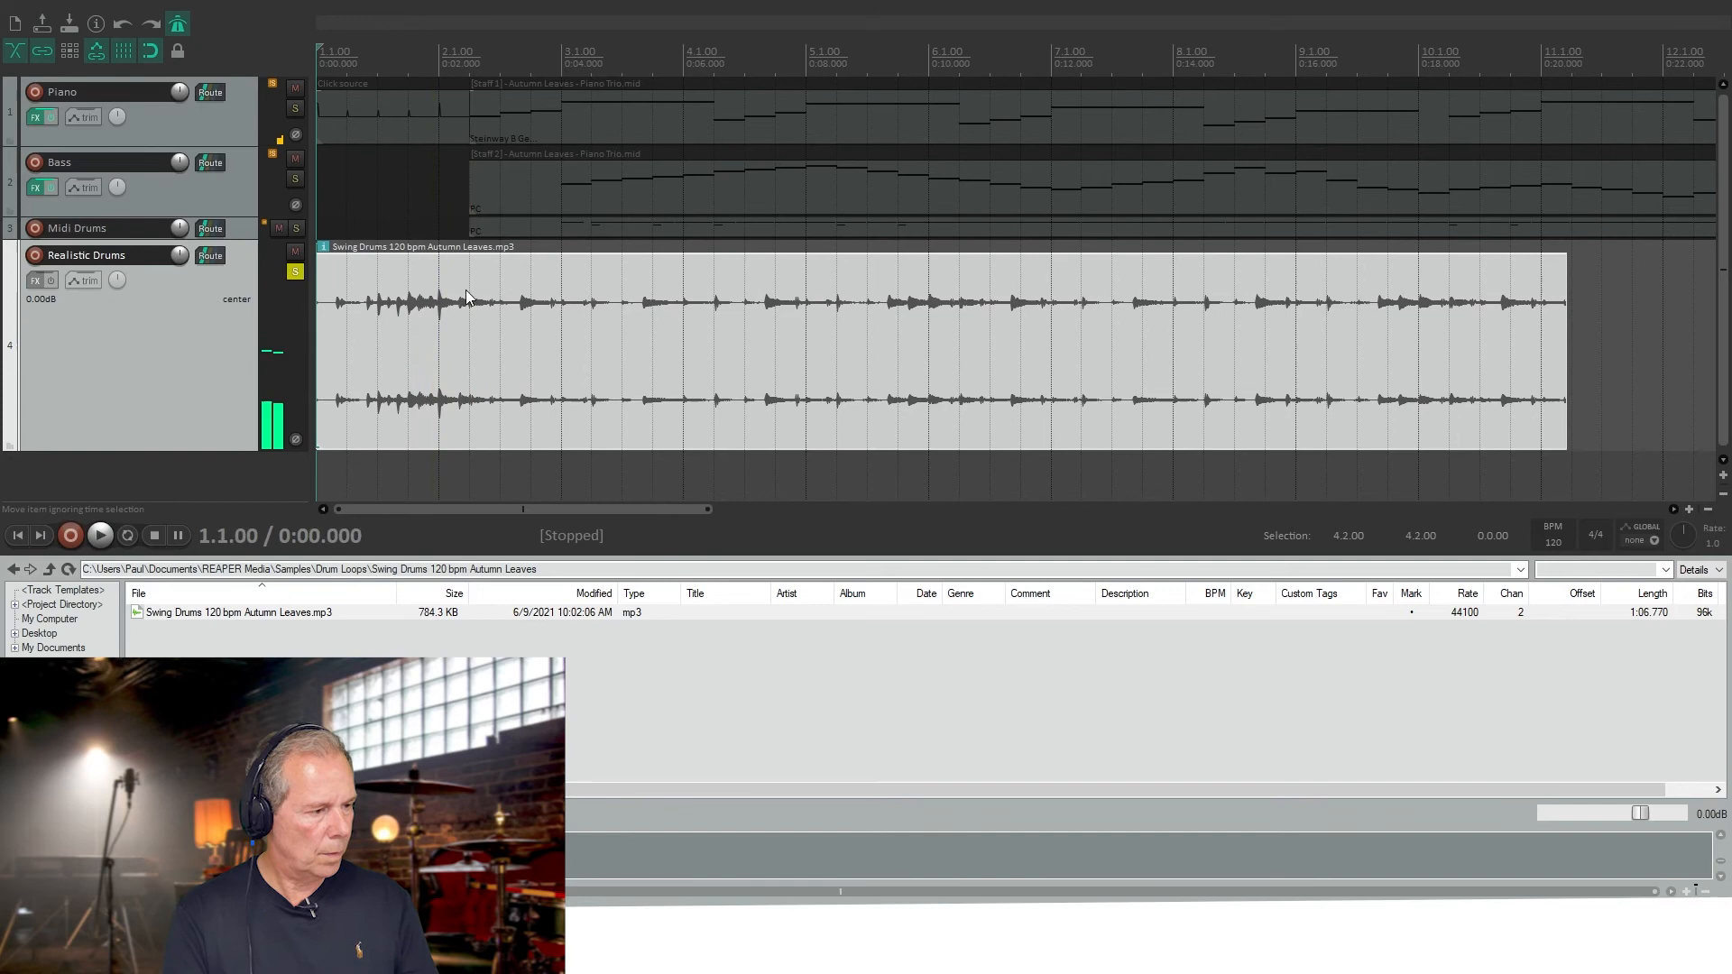
- Shift the drum clip one beat earlier, check it against the metronome from 2.1.00, and extend its start back to 1.1.00
{"action": "left_click_drag", "start_coordinate": [320, 313], "coordinate": [483, 350]}
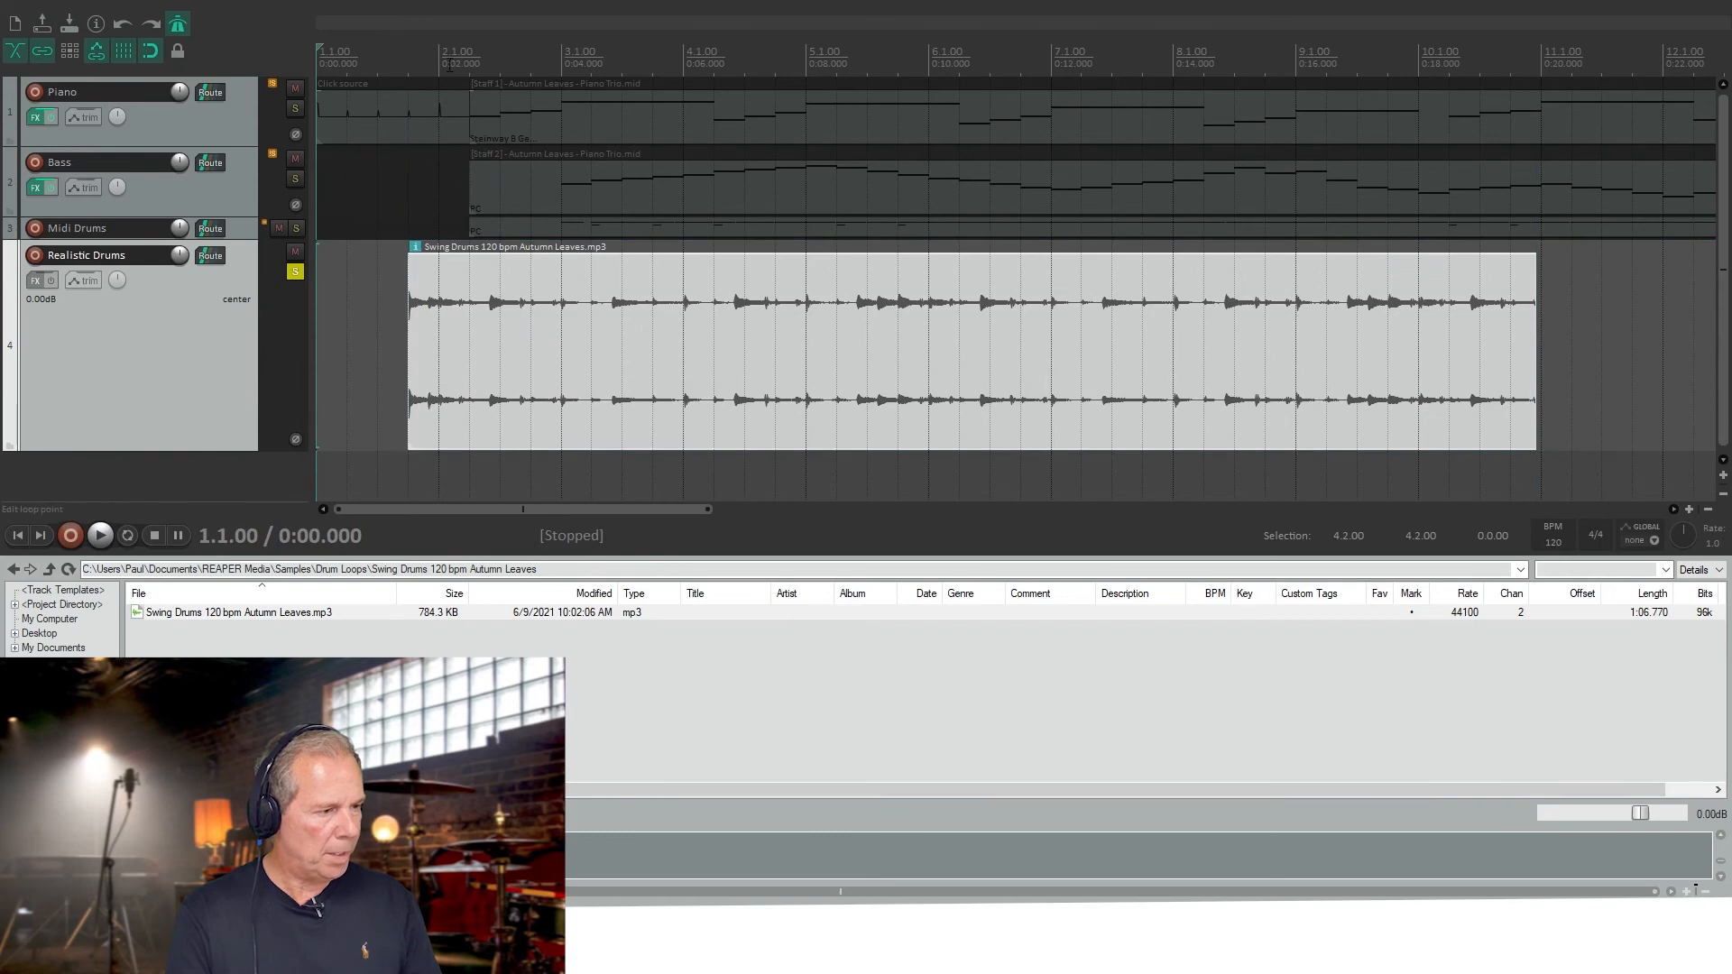
{"action": "left_click", "coordinate": [439, 61]}
{"action": "key", "text": "space"}
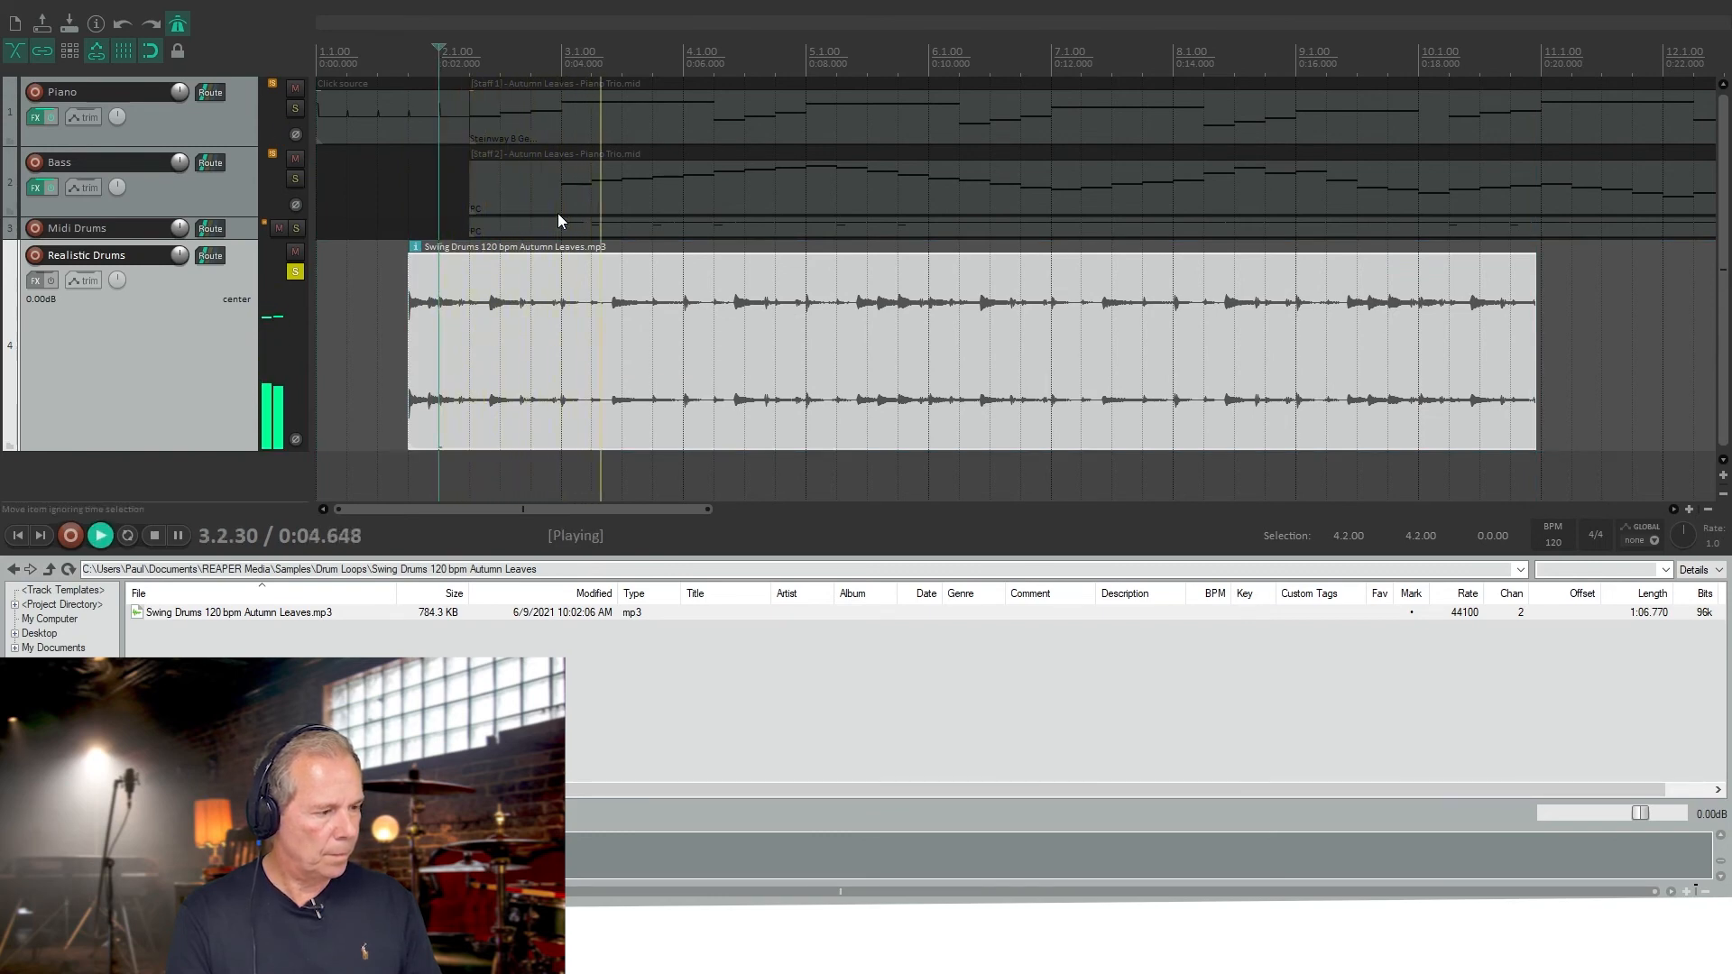
{"action": "key", "text": "space"}
{"action": "left_click_drag", "start_coordinate": [410, 328], "coordinate": [331, 341]}
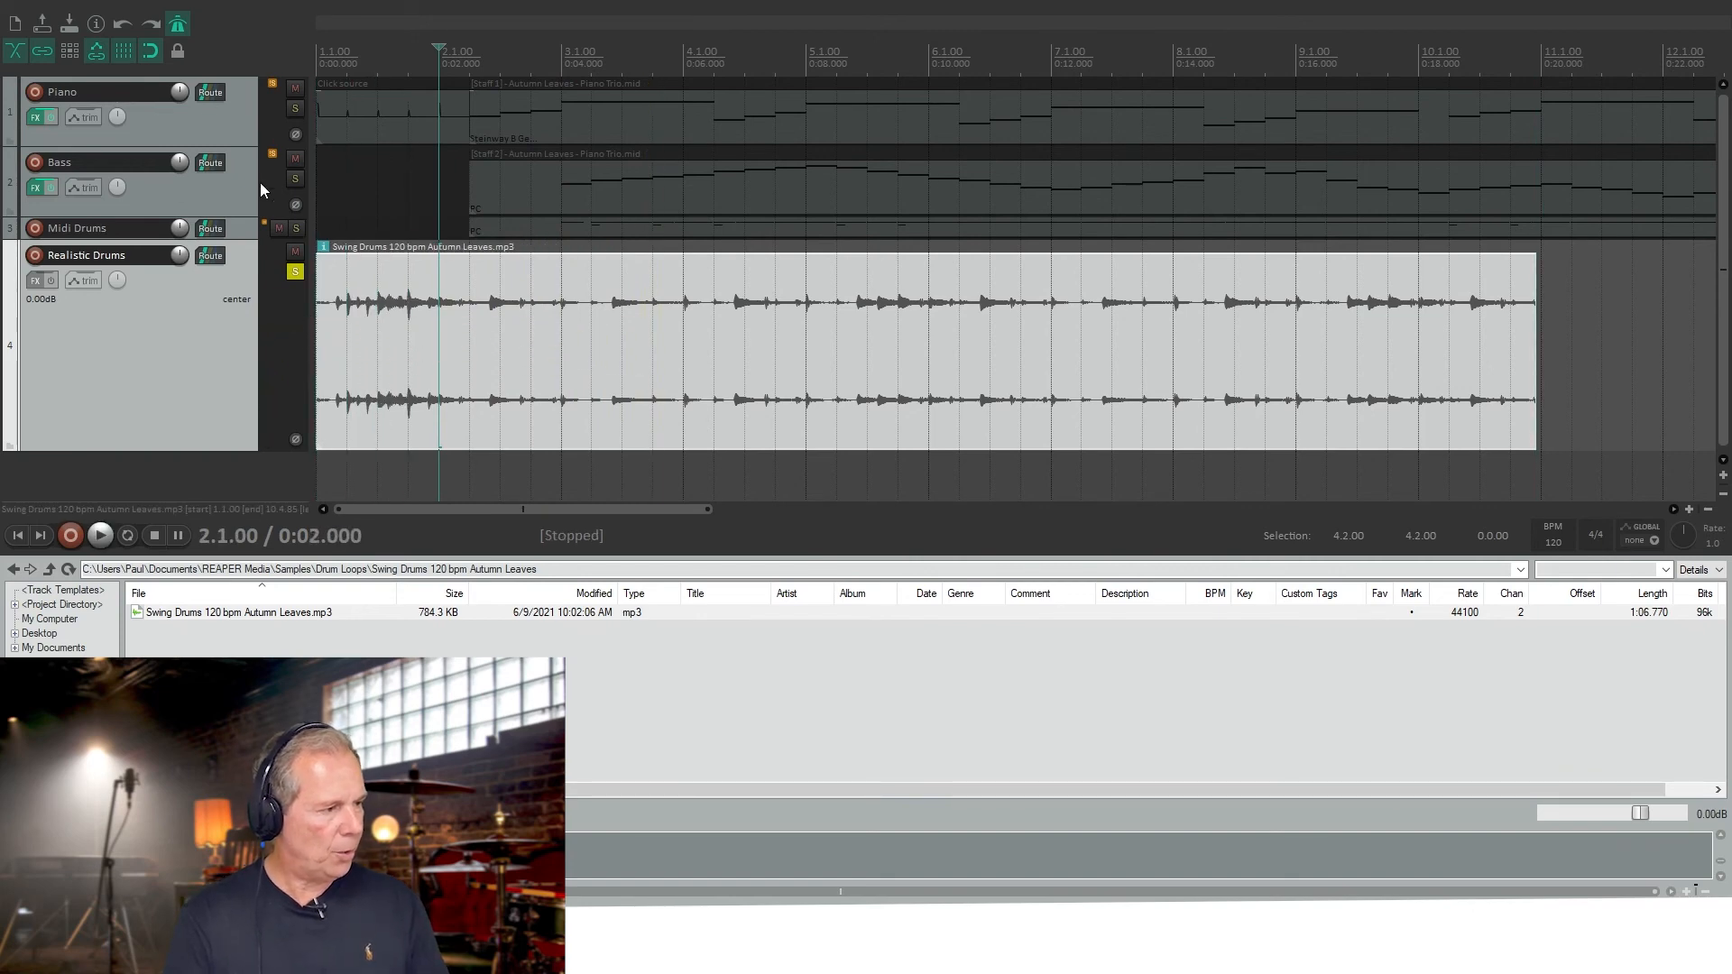
- Move the drum clip to start at 2.1.00 and play it unsoloed with piano and bass, muting Midi Drums and disabling the metronome
{"action": "left_click_drag", "start_coordinate": [438, 47], "coordinate": [287, 40]}
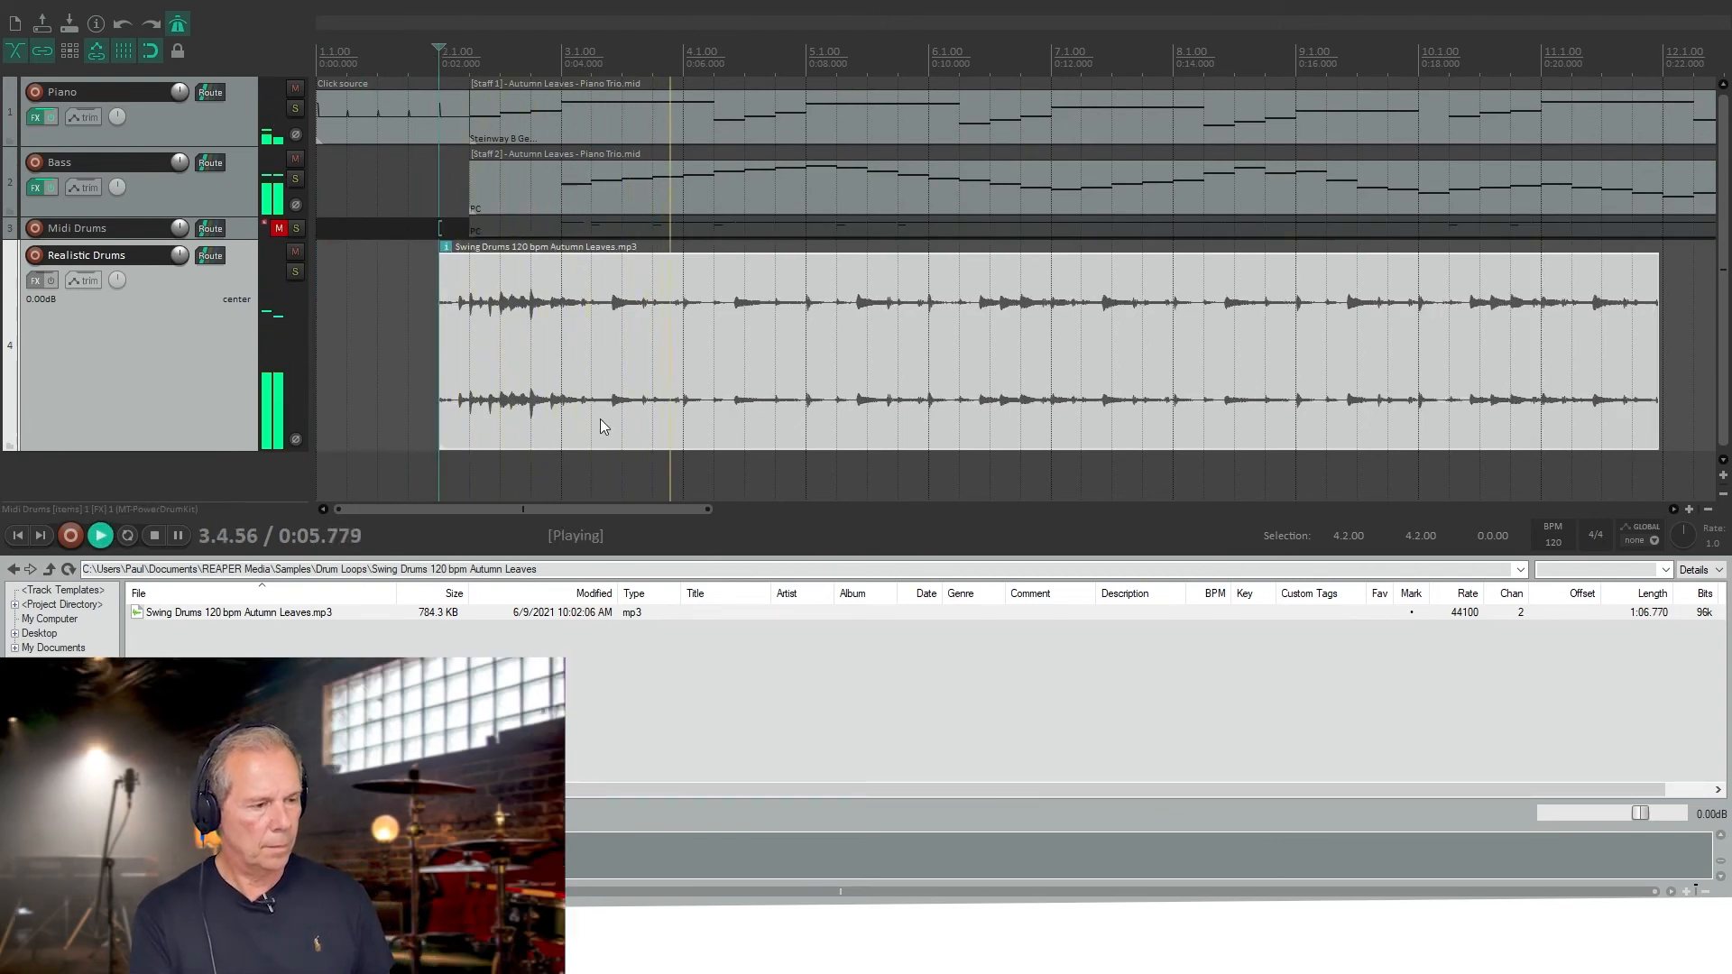
{"action": "left_click", "coordinate": [181, 27]}
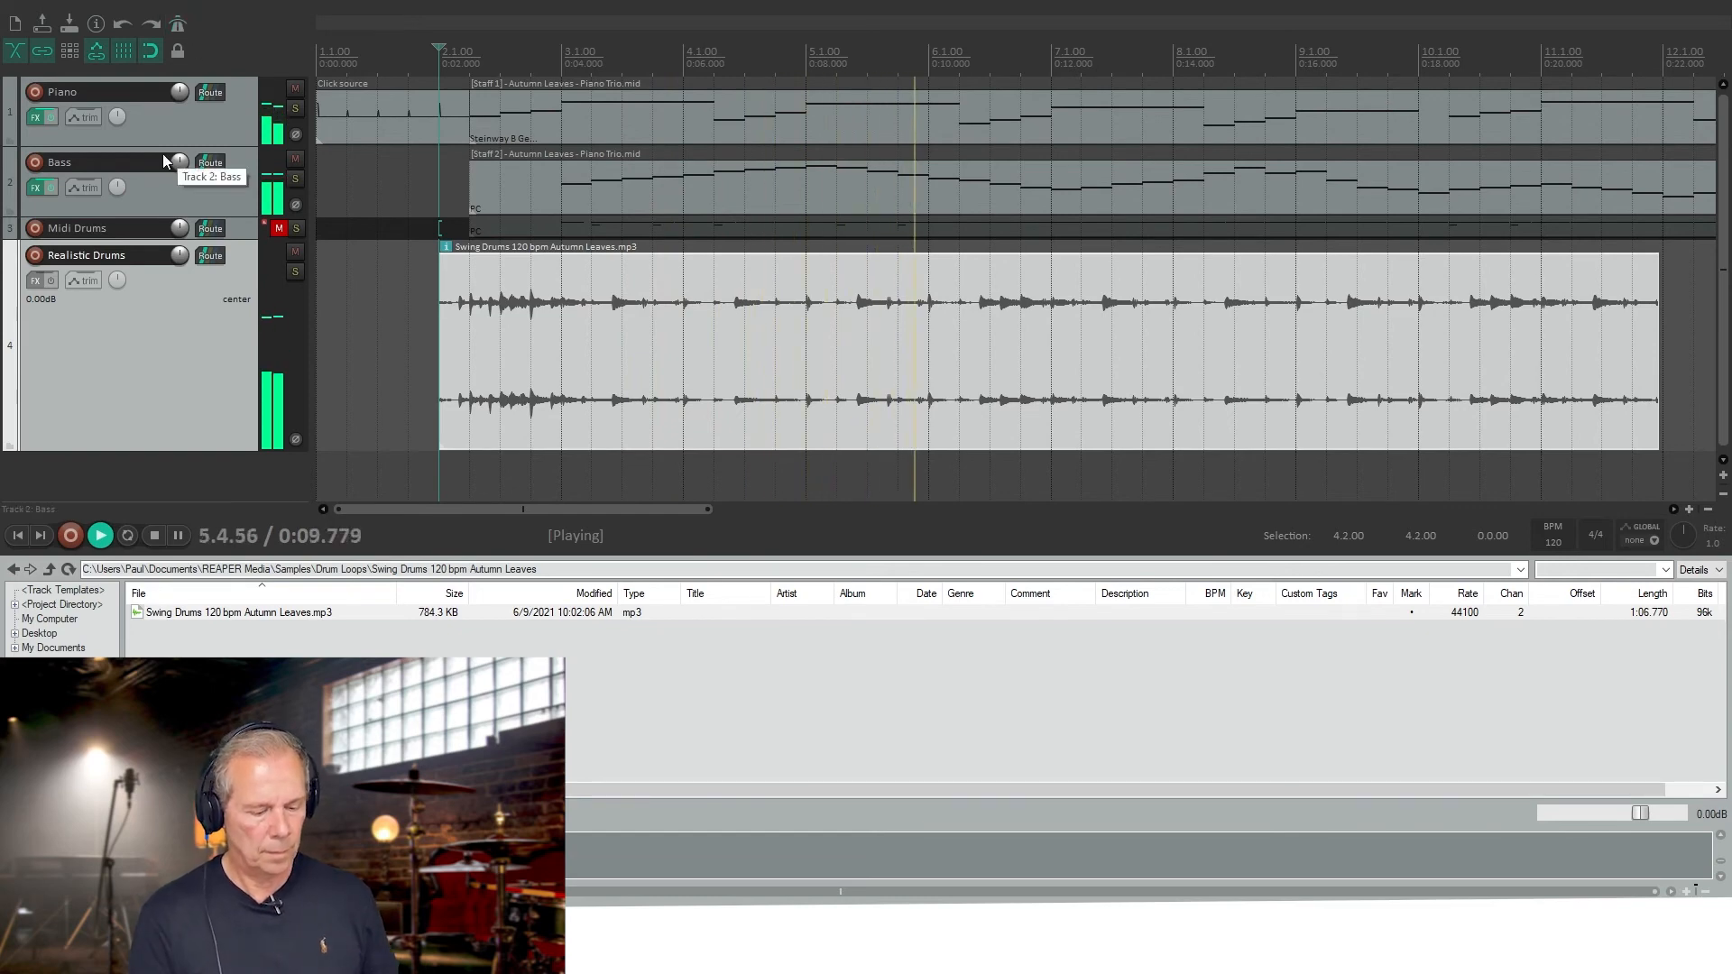
- Extend the drum clip's end to about 17.4.00 during playback, stop, and place the edit cursor at 9.3.00
{"action": "key", "text": "minus"}
{"action": "key", "text": "minus"}
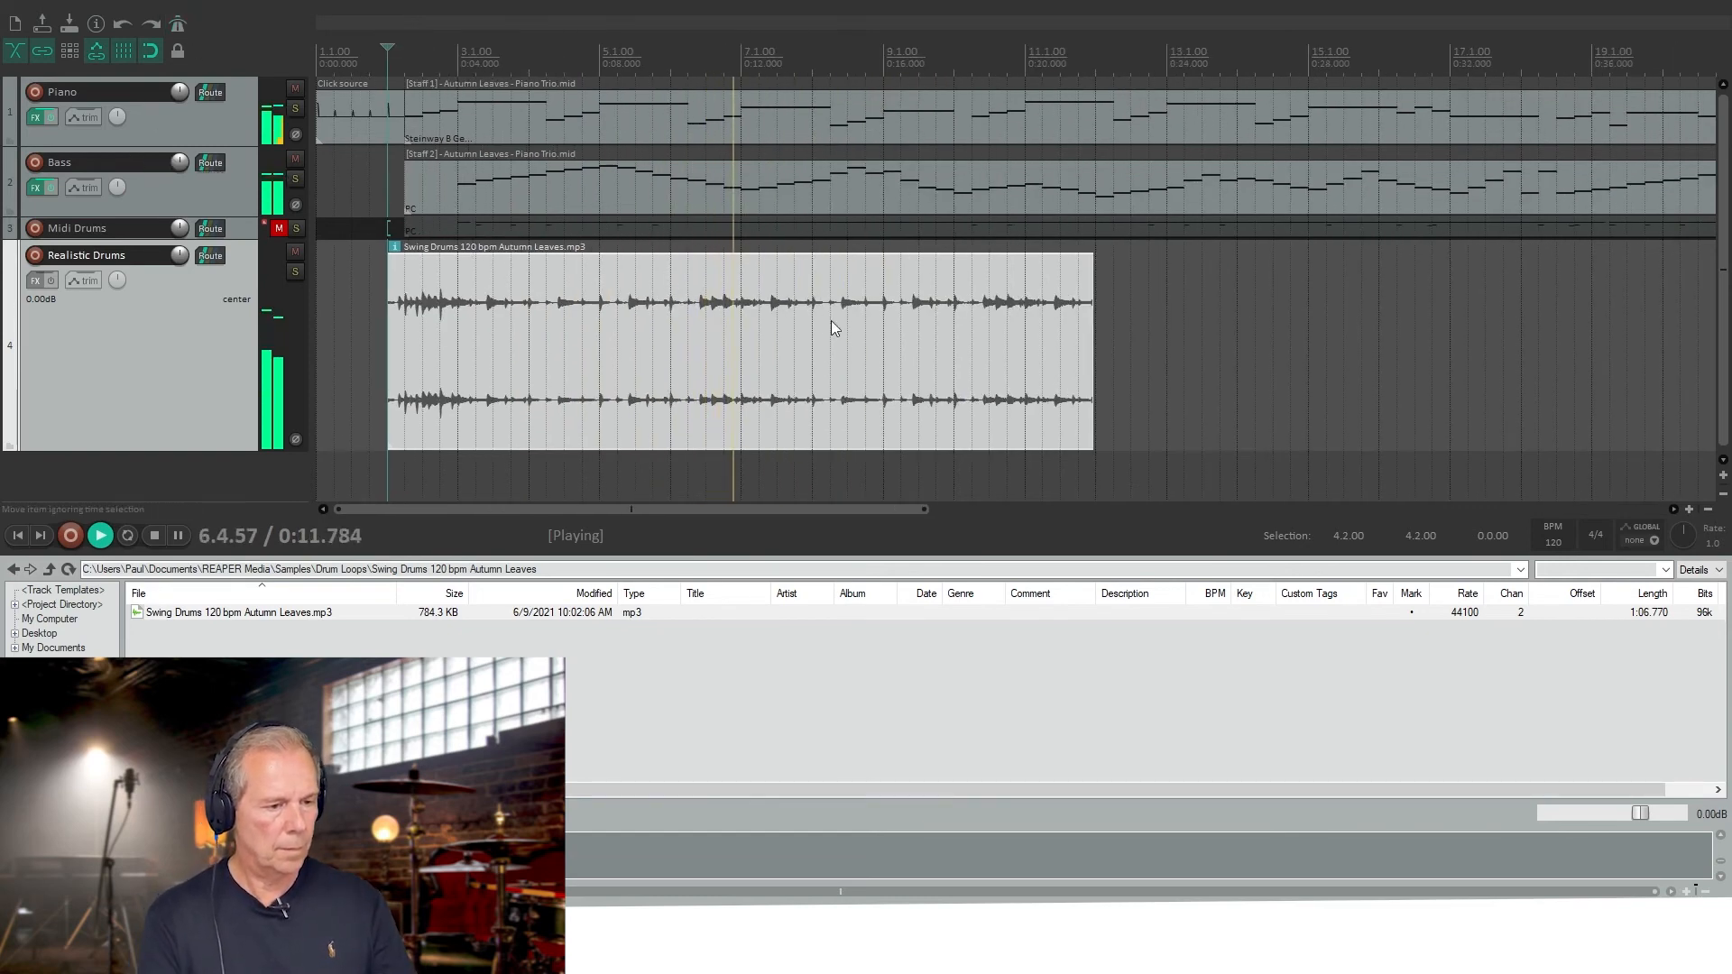
{"action": "left_click_drag", "start_coordinate": [1092, 357], "coordinate": [1504, 379]}
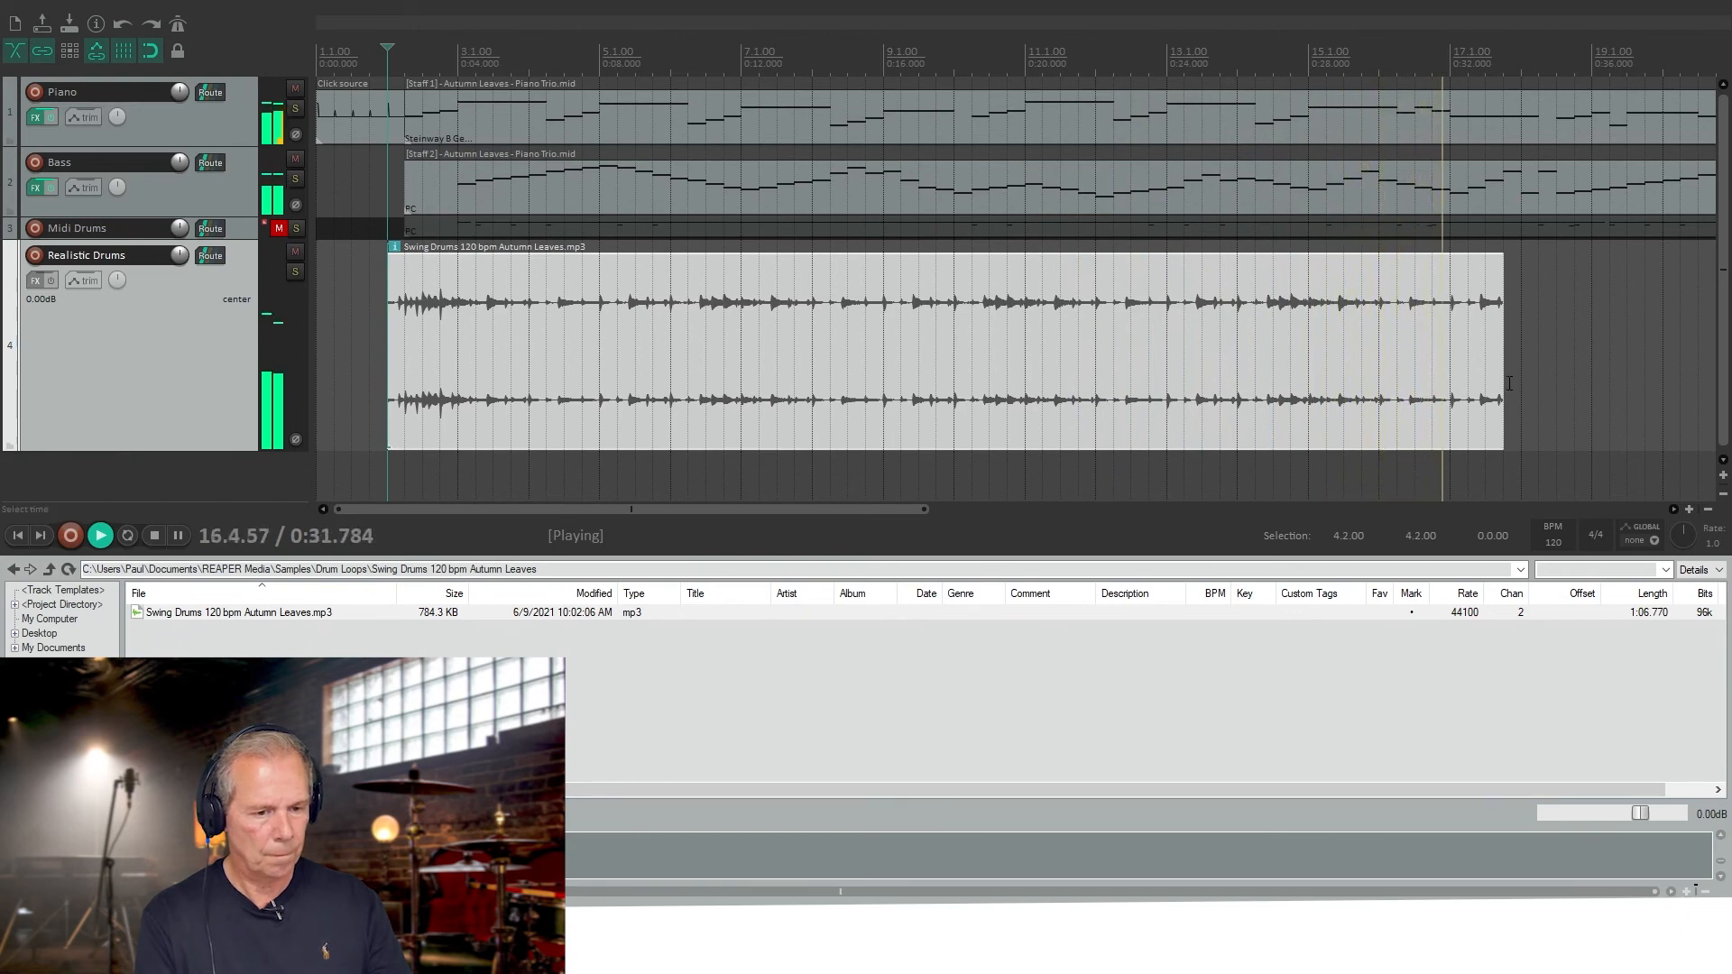
{"action": "key", "text": "space"}
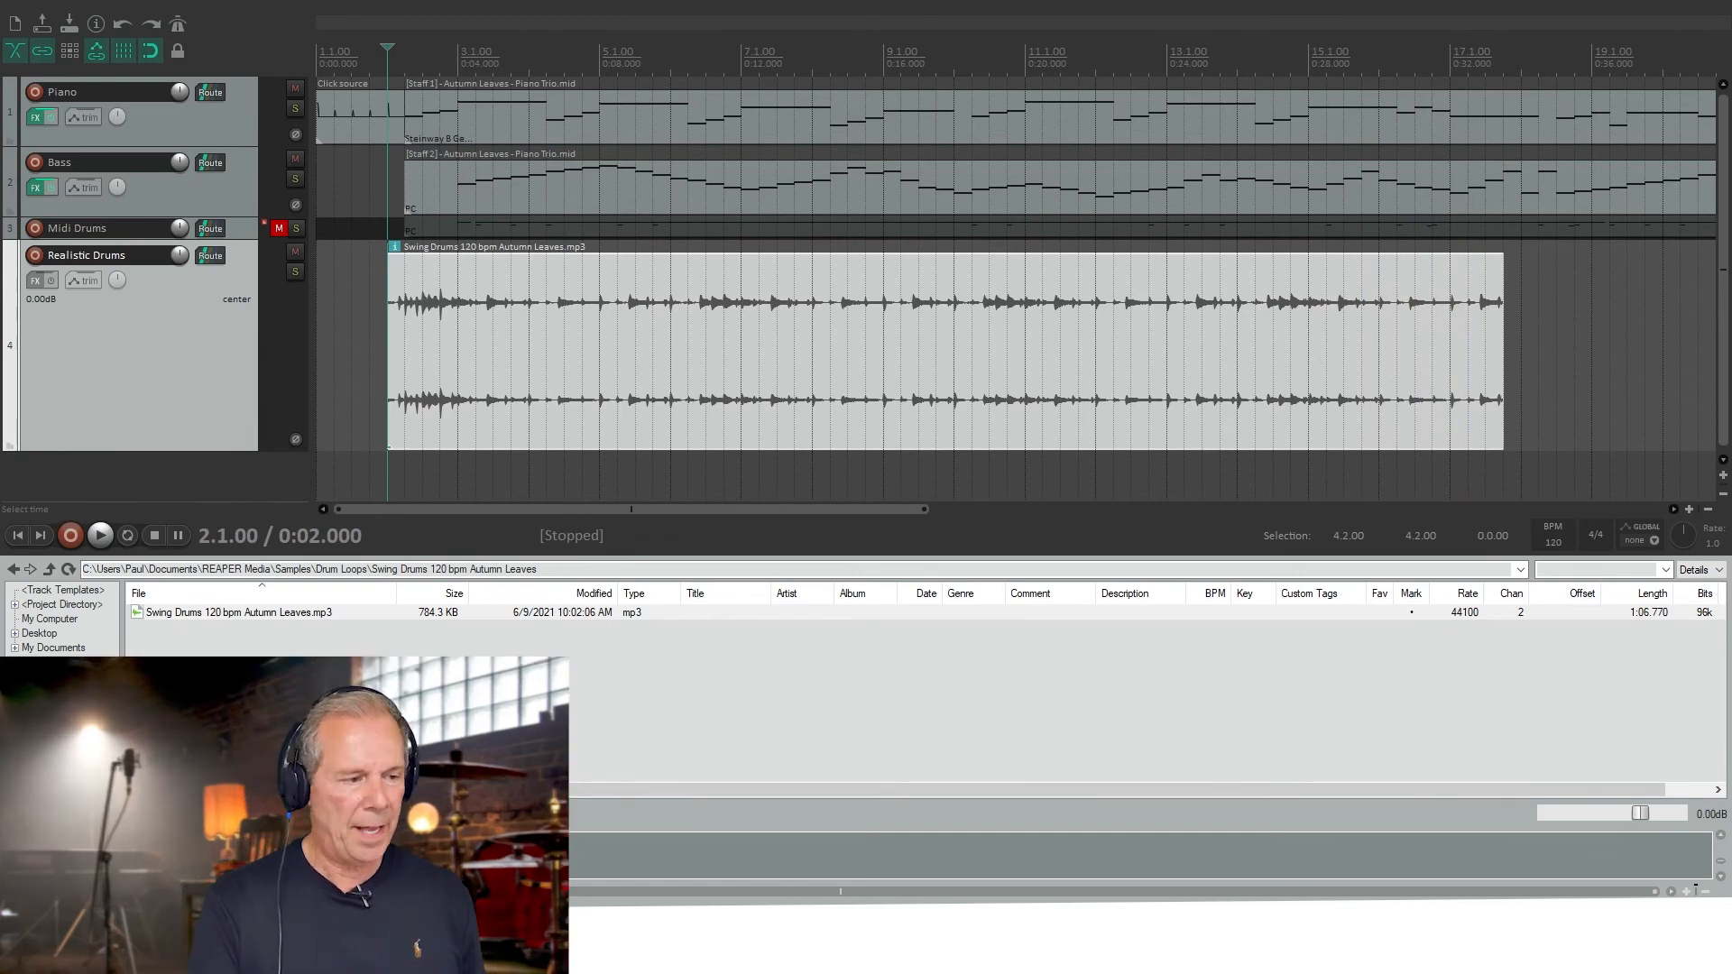
{"action": "key", "text": "alt+Tab"}
{"action": "left_click", "coordinate": [911, 285]}
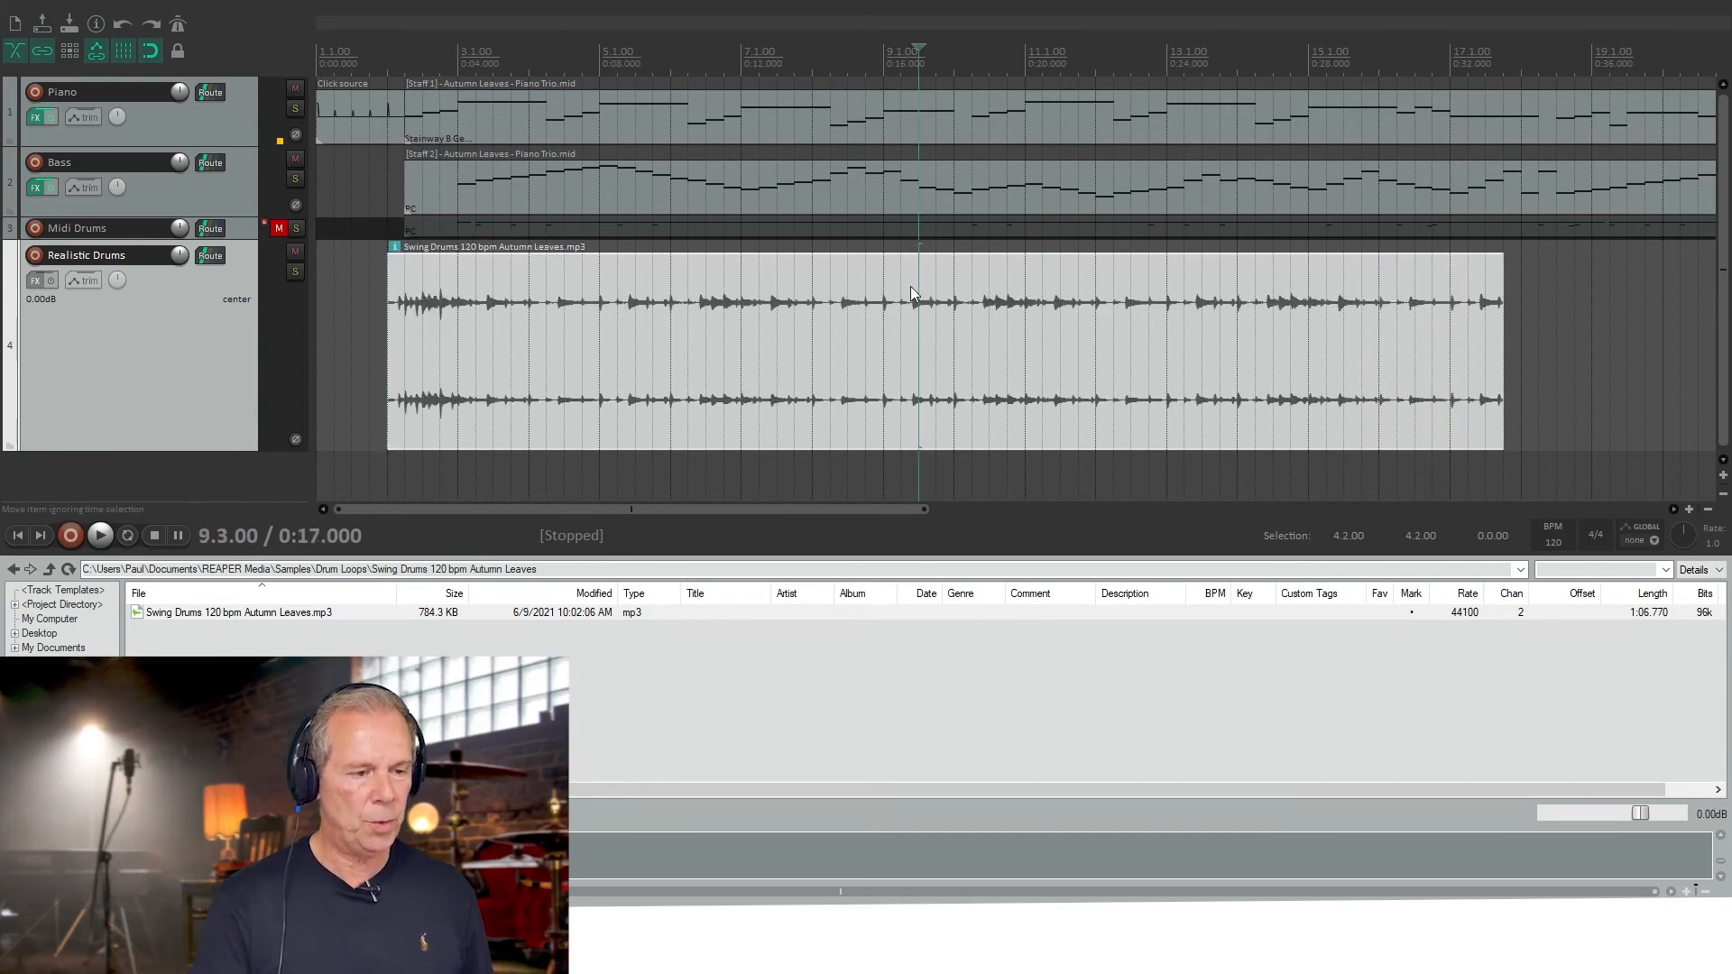